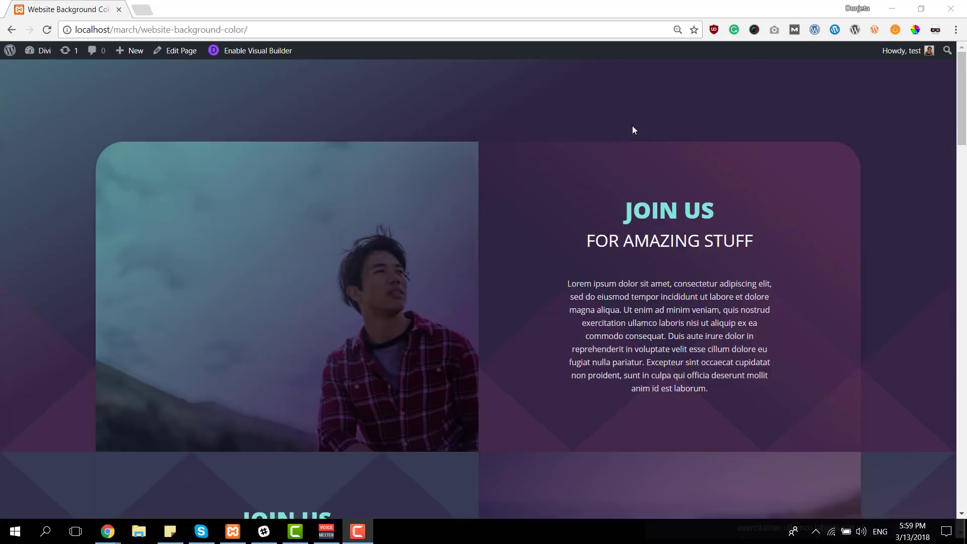
Examine the page design in the full-width, medium-width and narrow browser windows to compare its desktop, tablet and phone layouts.
scroll(633, 128, "down", 9)
scroll(625, 132, "up", 6)
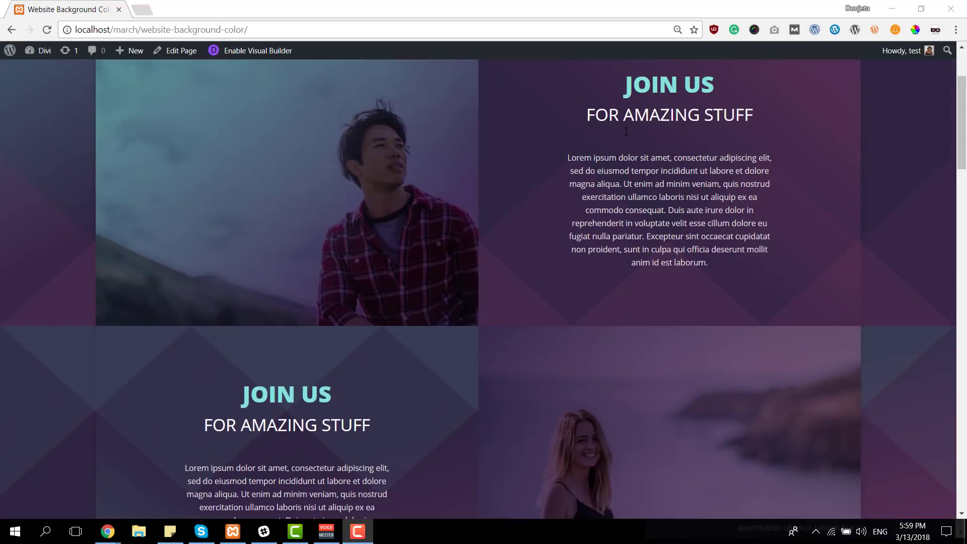
scroll(626, 132, "up", 3)
mouse_move(108, 531)
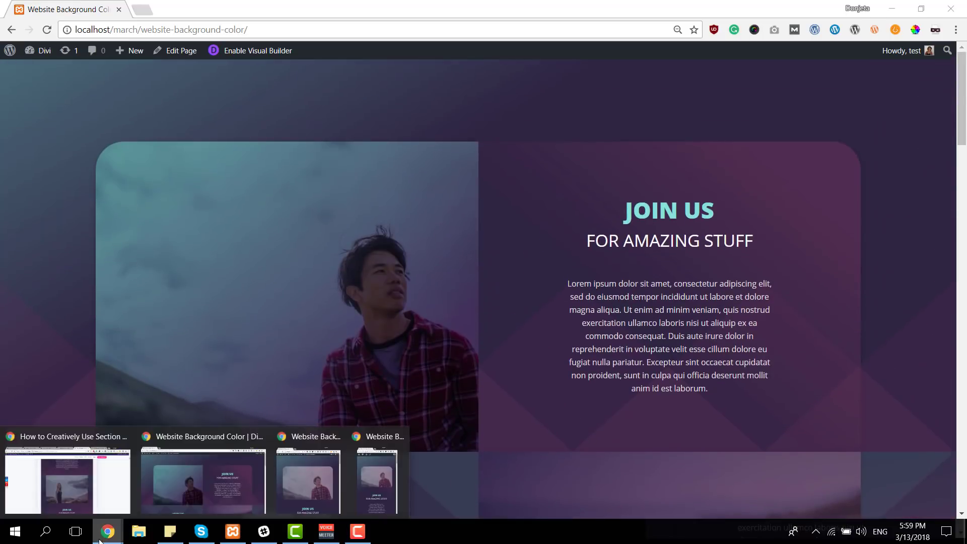
left_click(317, 491)
scroll(729, 176, "down", 10)
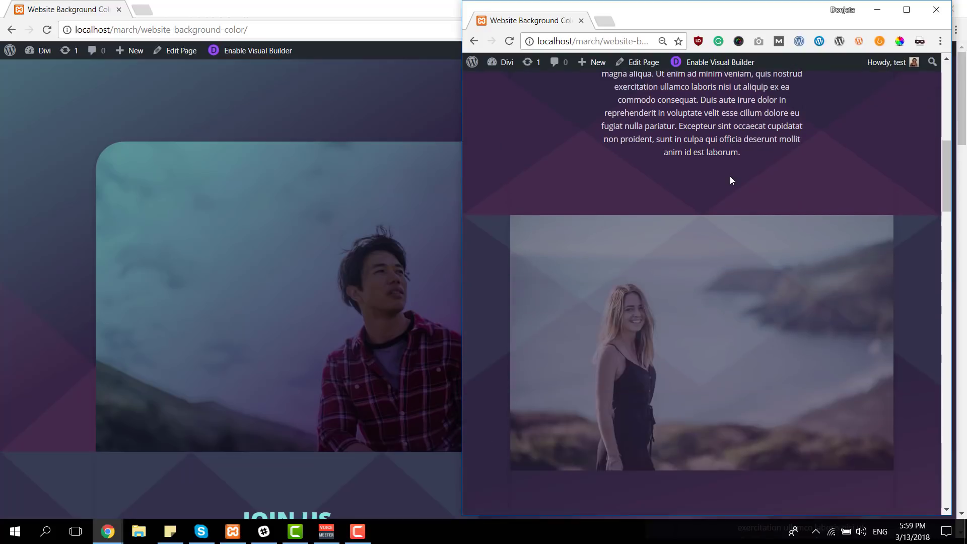
scroll(731, 180, "down", 10)
scroll(731, 180, "up", 5)
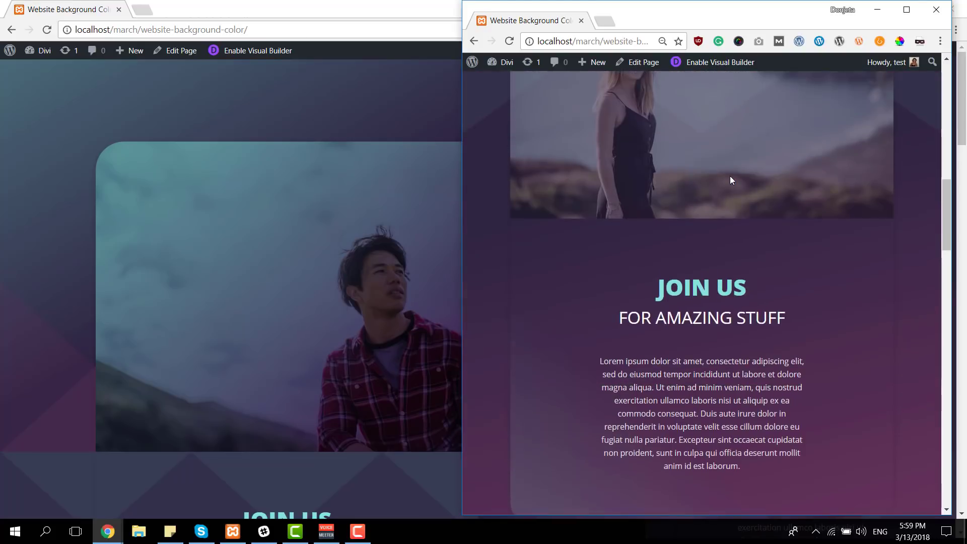
scroll(731, 180, "up", 10)
left_click(107, 531)
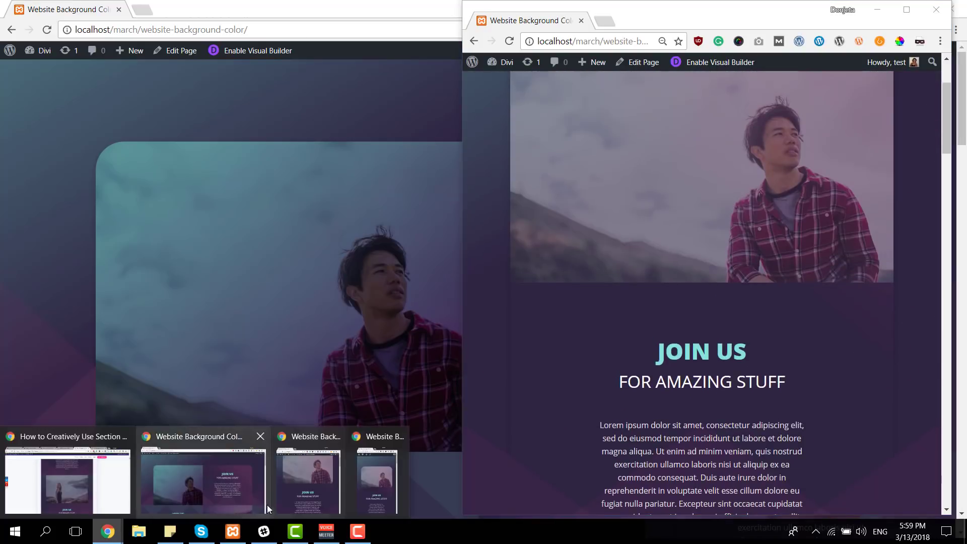
left_click(378, 486)
scroll(846, 243, "down", 15)
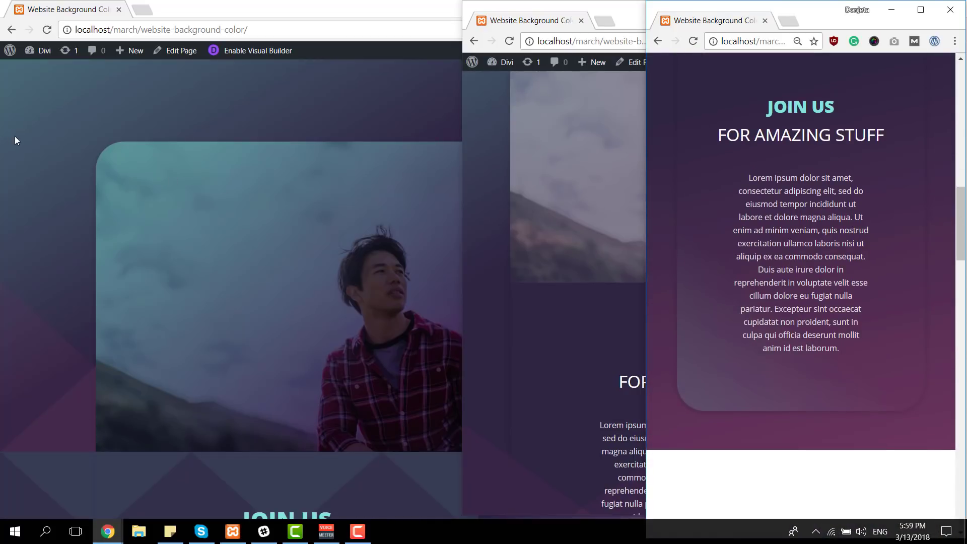
Review the desktop page from the triangular-divider section pair down through the wave-divider design.
left_click(21, 135)
scroll(400, 192, "down", 5)
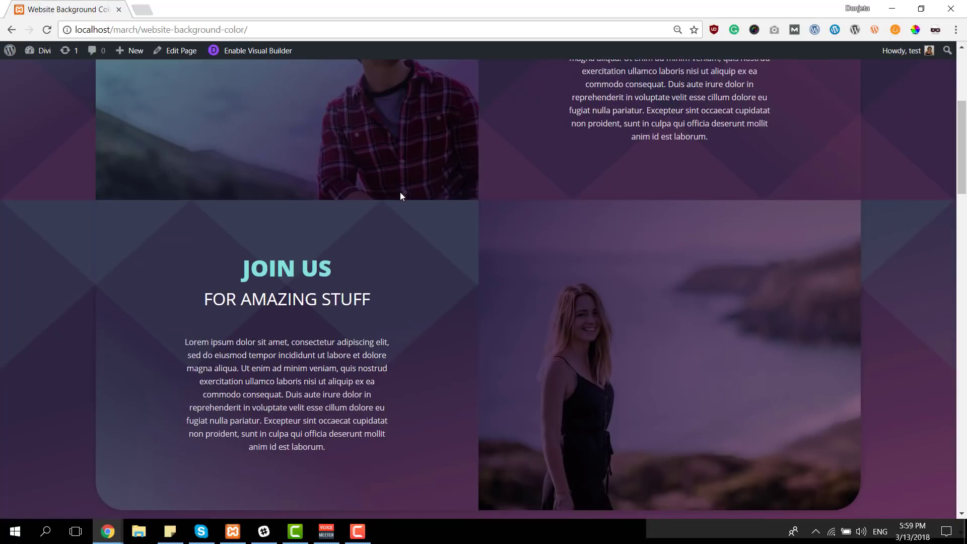
scroll(399, 192, "down", 12)
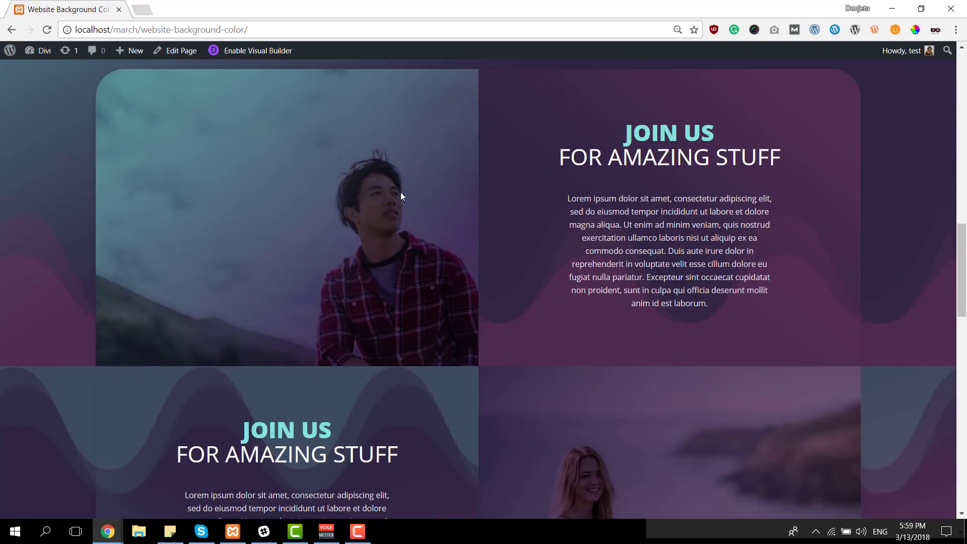
scroll(379, 237, "down", 12)
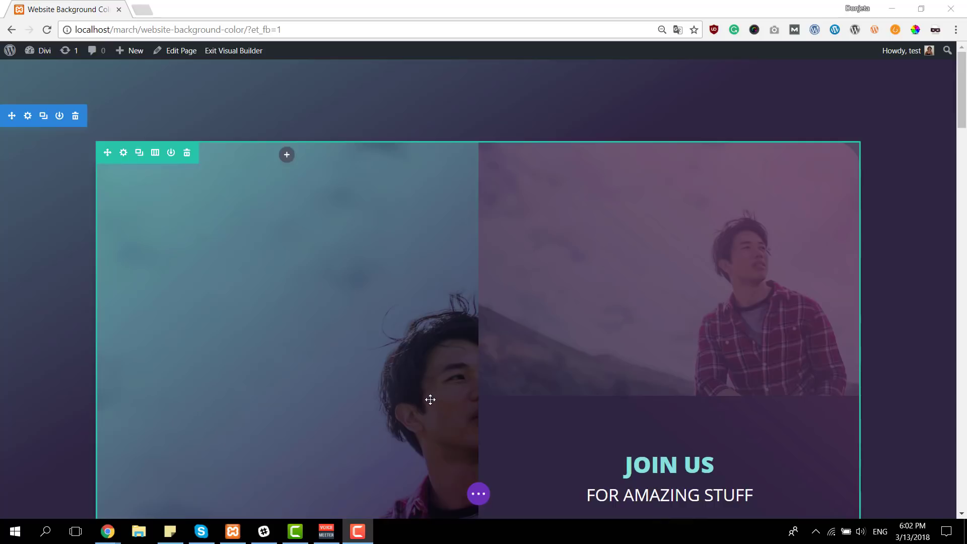
Set the first section's bottom custom padding to 0px and save the section settings.
scroll(206, 273, "down", 5)
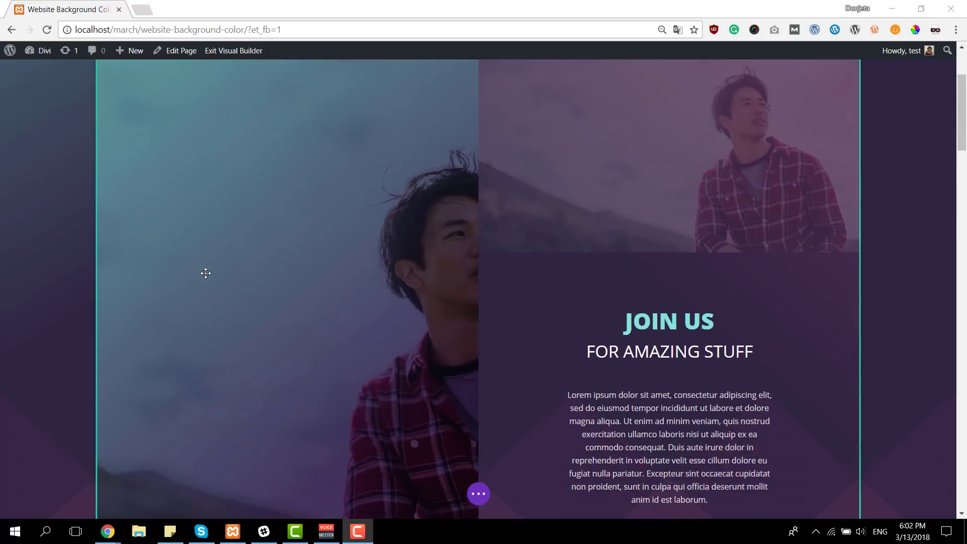
scroll(205, 273, "up", 5)
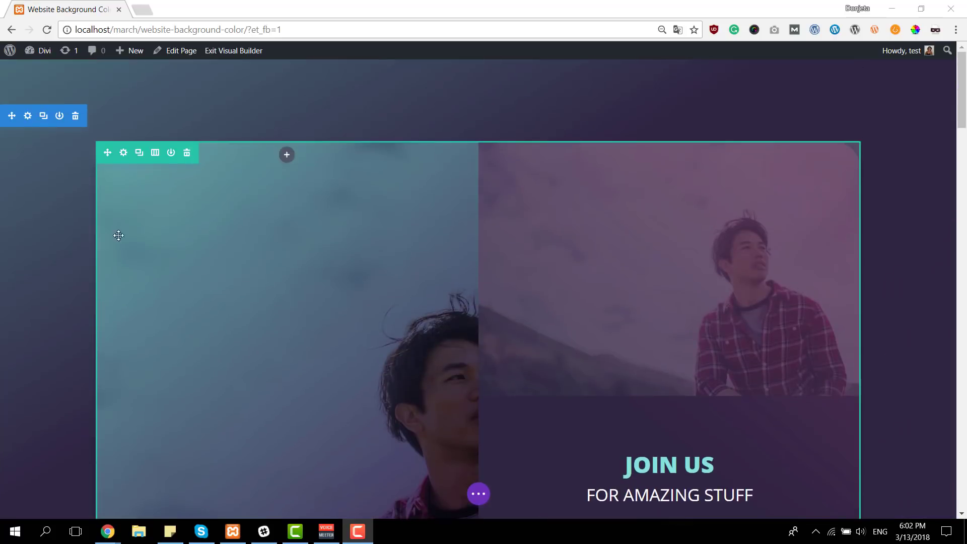
left_click(27, 124)
scroll(215, 263, "down", 5)
left_click_drag(356, 126, 685, 73)
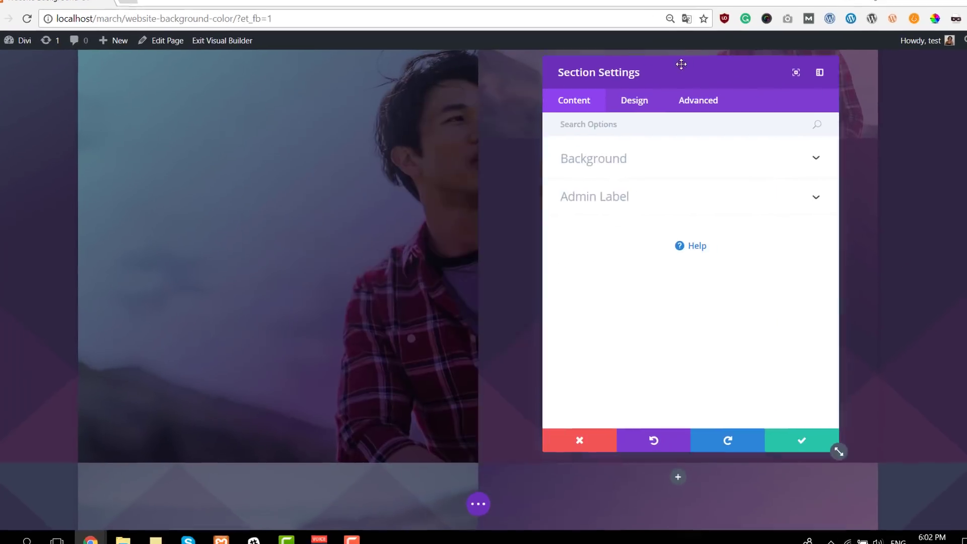
left_click(656, 102)
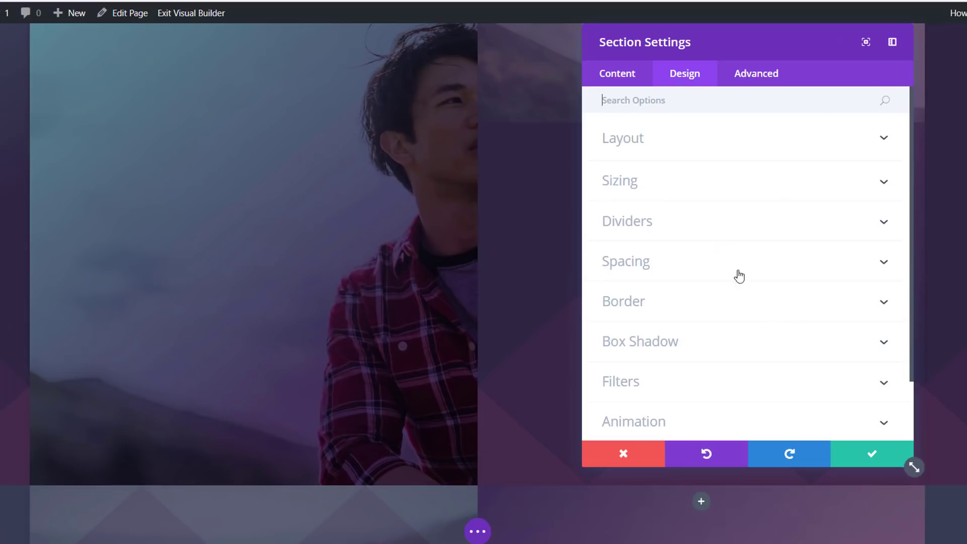
left_click(707, 279)
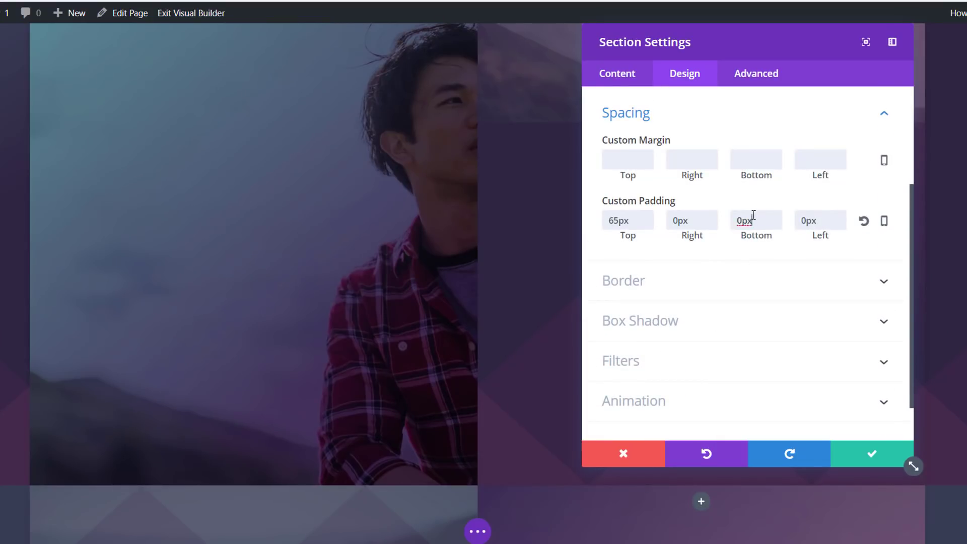
key("BackSpace")
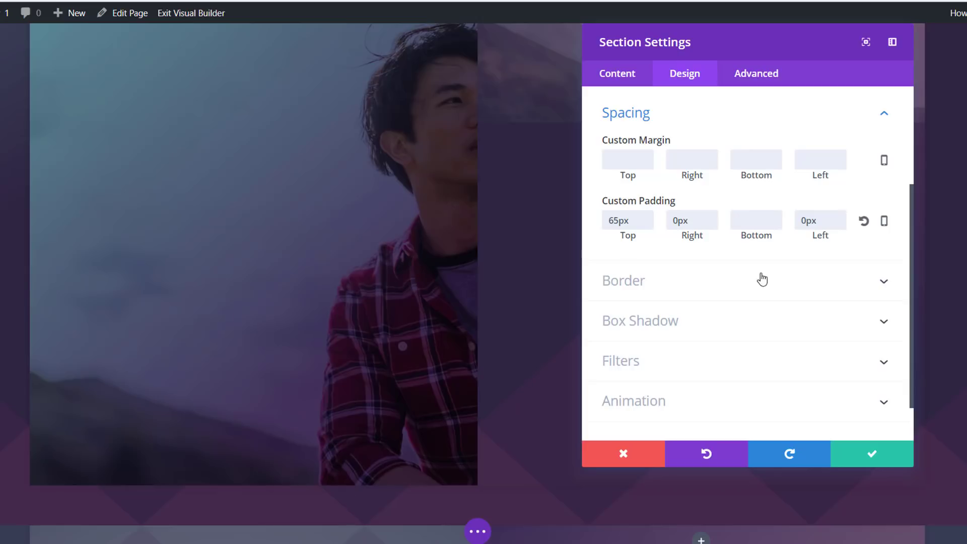
left_click(754, 220)
type("0")
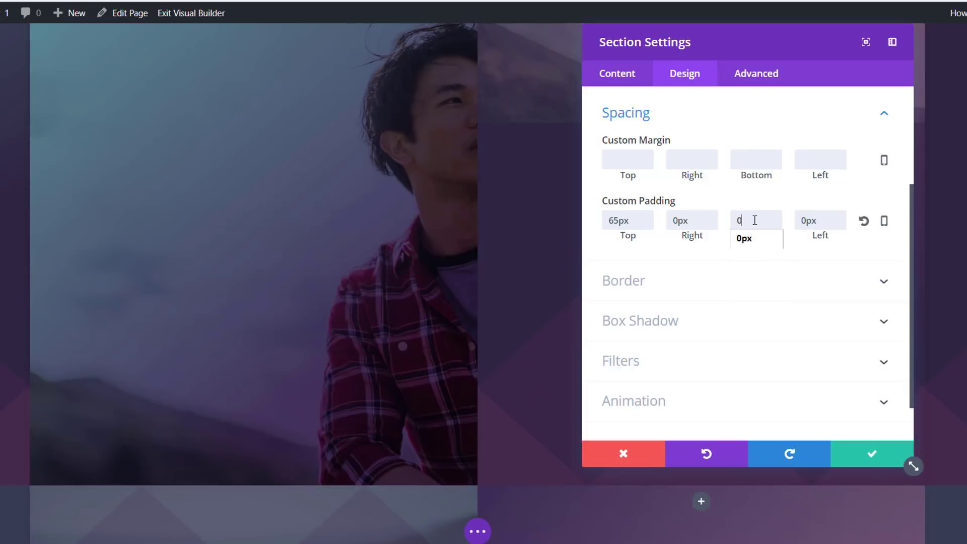
left_click(848, 196)
left_click(863, 464)
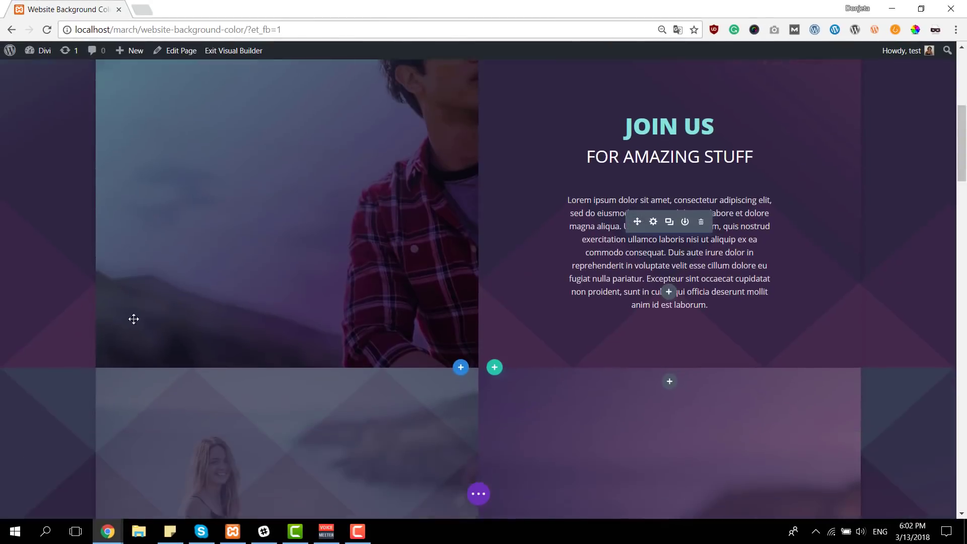
Try clearing the top custom padding of the second section, and discard the change.
scroll(134, 319, "down", 3)
left_click(26, 188)
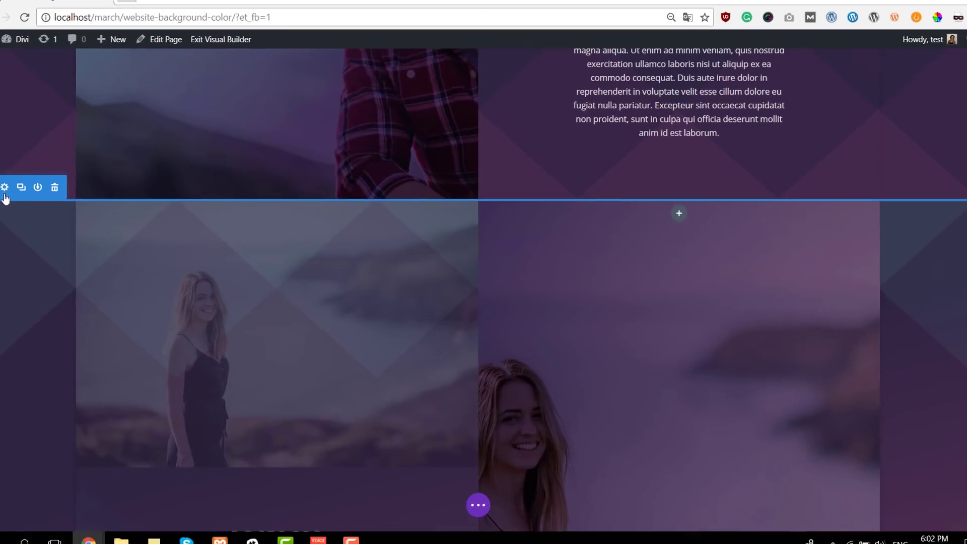
left_click(686, 66)
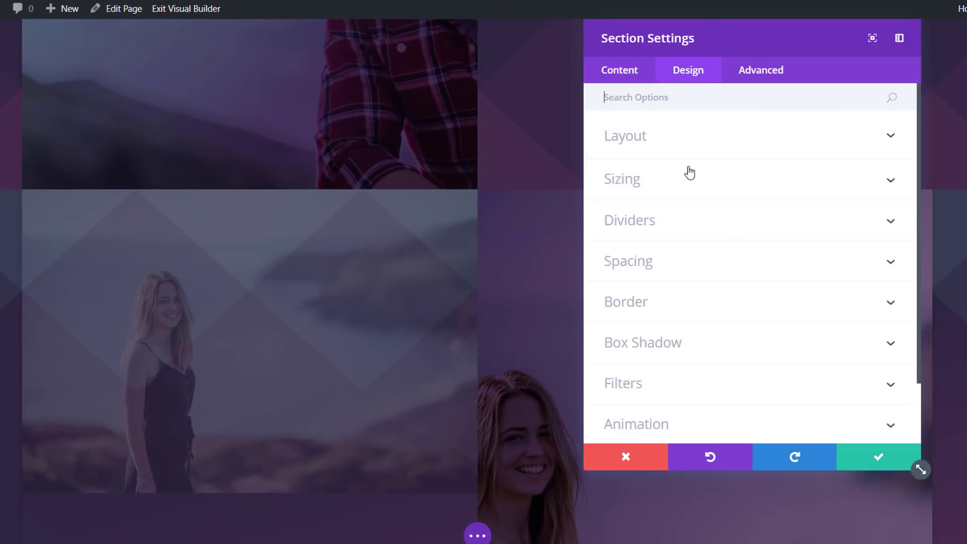
left_click(704, 273)
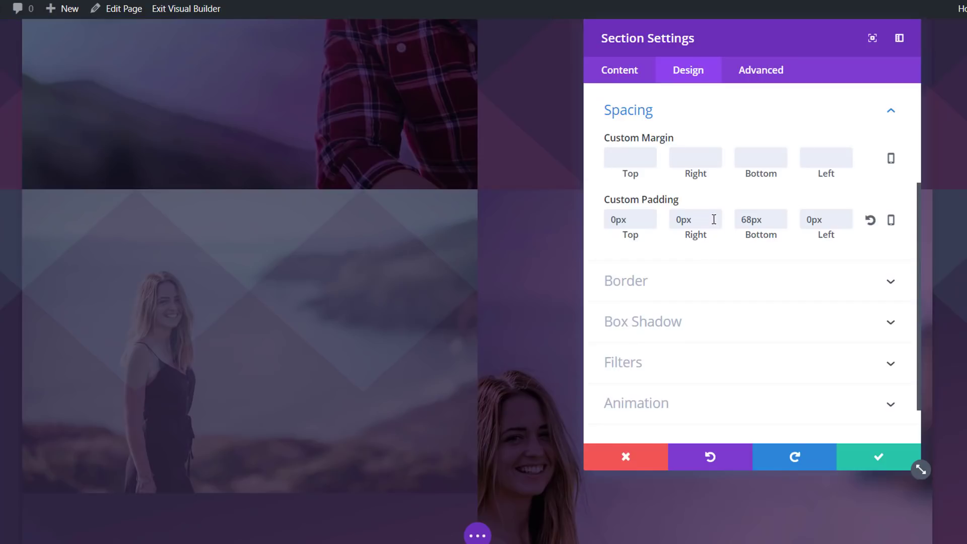
left_click_drag(649, 218, 591, 220)
key("BackSpace")
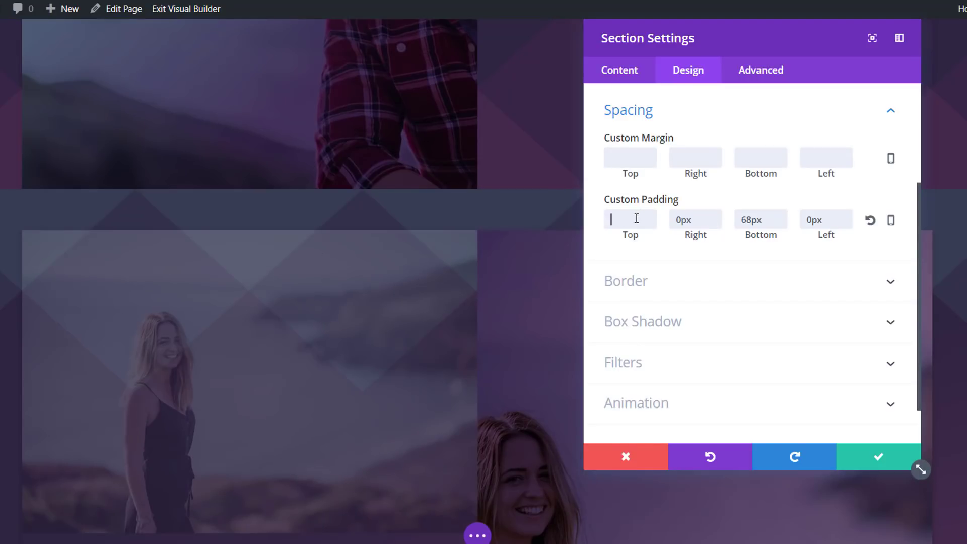
left_click(624, 456)
Set the bottom custom padding of the first section's row to 0px and save the row settings.
scroll(358, 241, "up", 5)
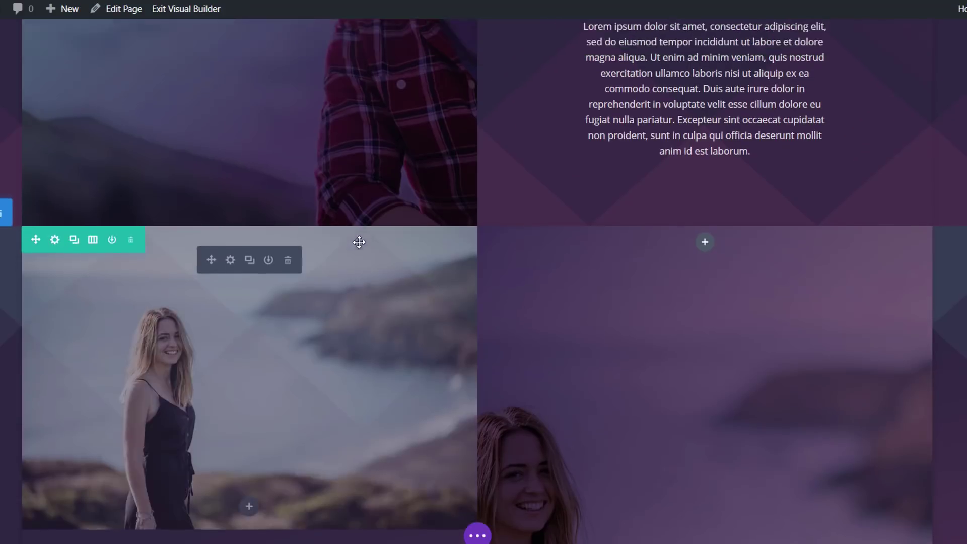
scroll(322, 221, "up", 8)
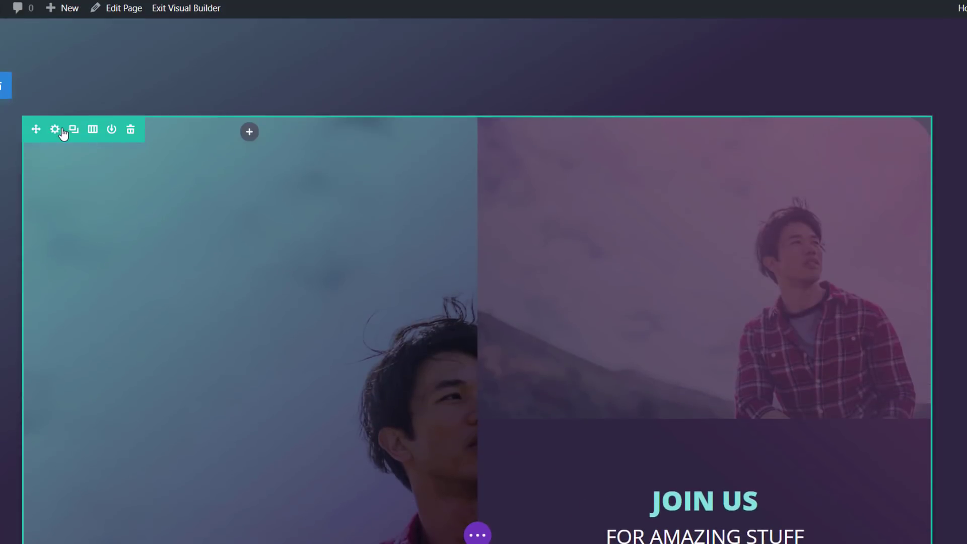
left_click(56, 132)
scroll(185, 201, "down", 7)
left_click(688, 70)
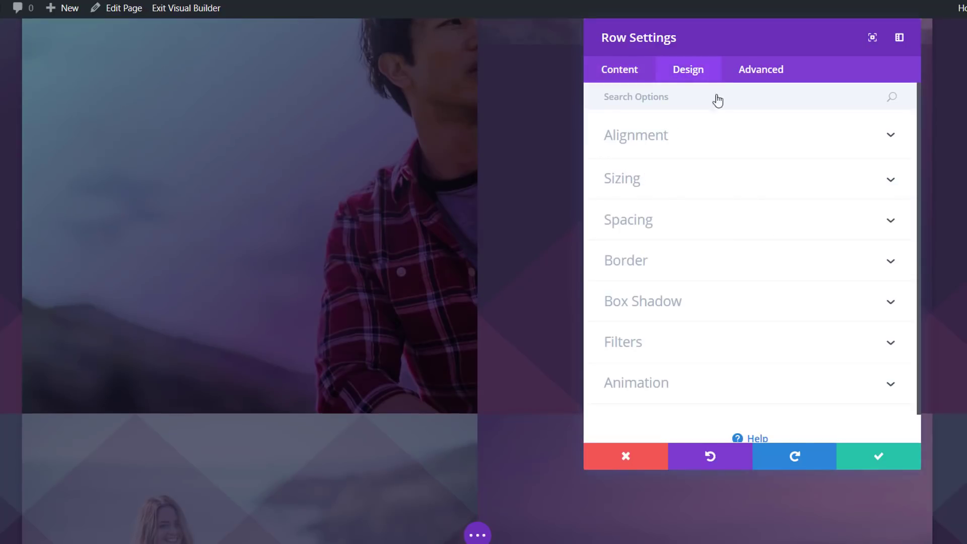
left_click(729, 221)
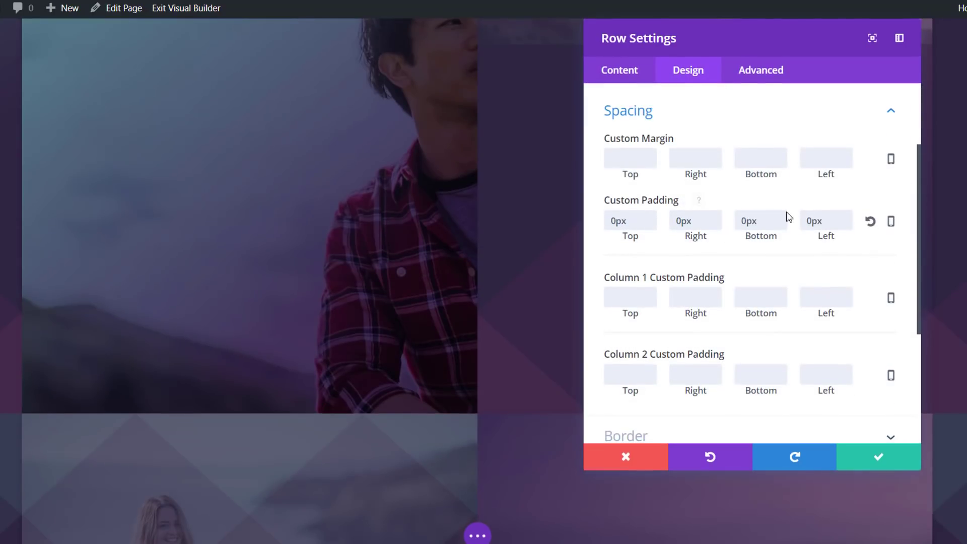
left_click_drag(761, 218, 721, 218)
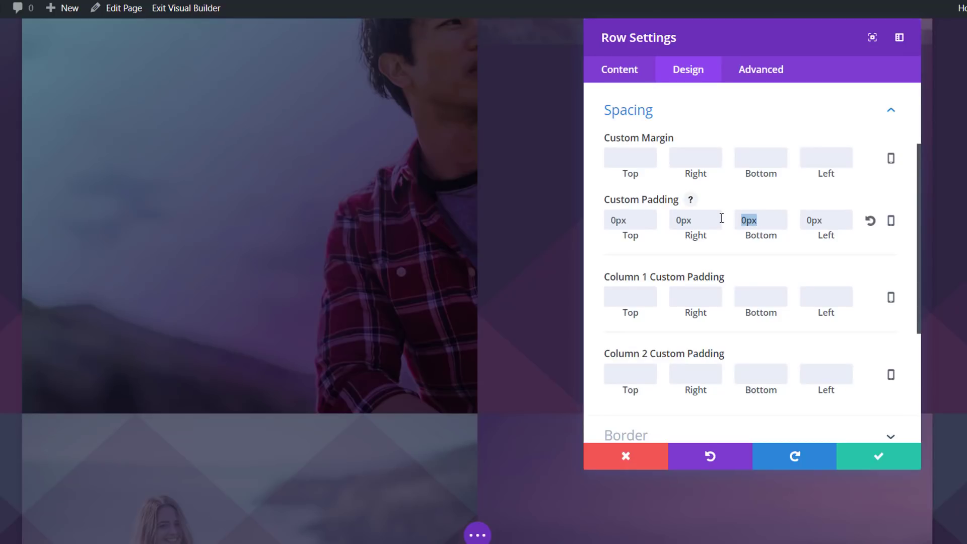
key("BackSpace")
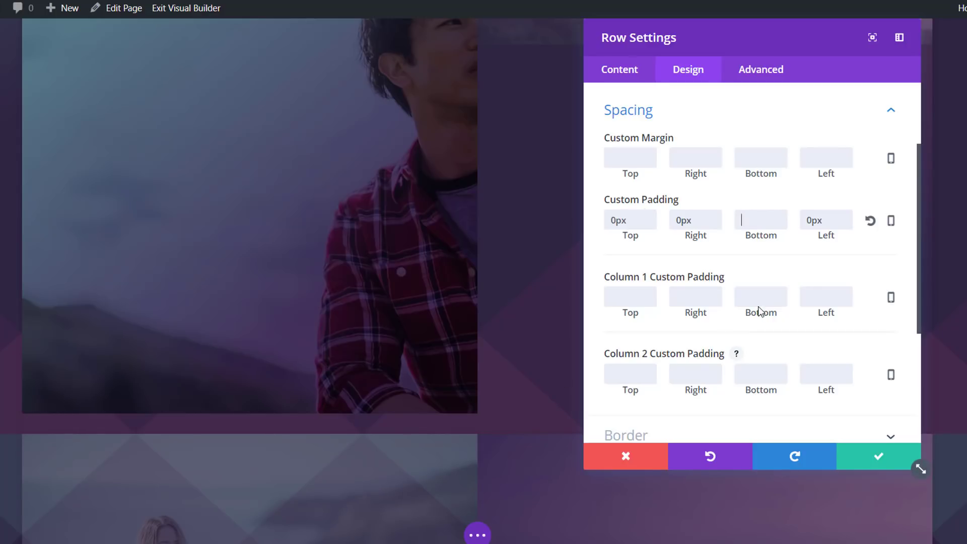
type("0")
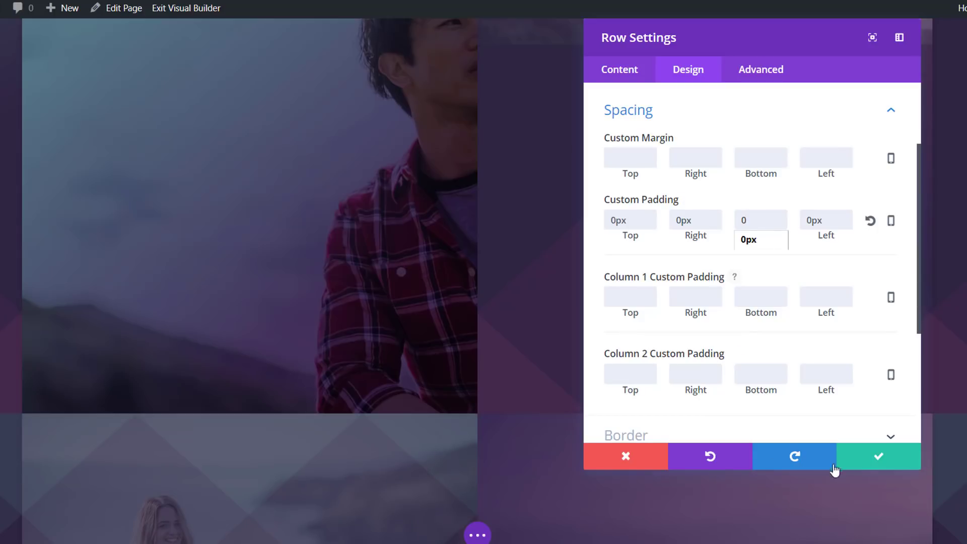
left_click(878, 456)
Try clearing the top custom padding of the second section's row, and discard the change.
scroll(199, 334, "down", 3)
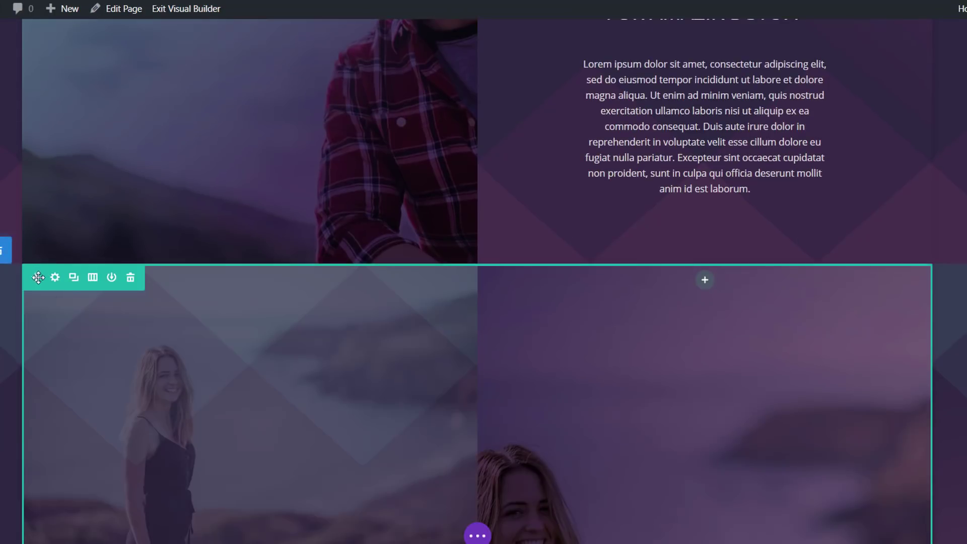
left_click(57, 279)
left_click(694, 71)
left_click(705, 233)
left_click_drag(634, 225, 598, 222)
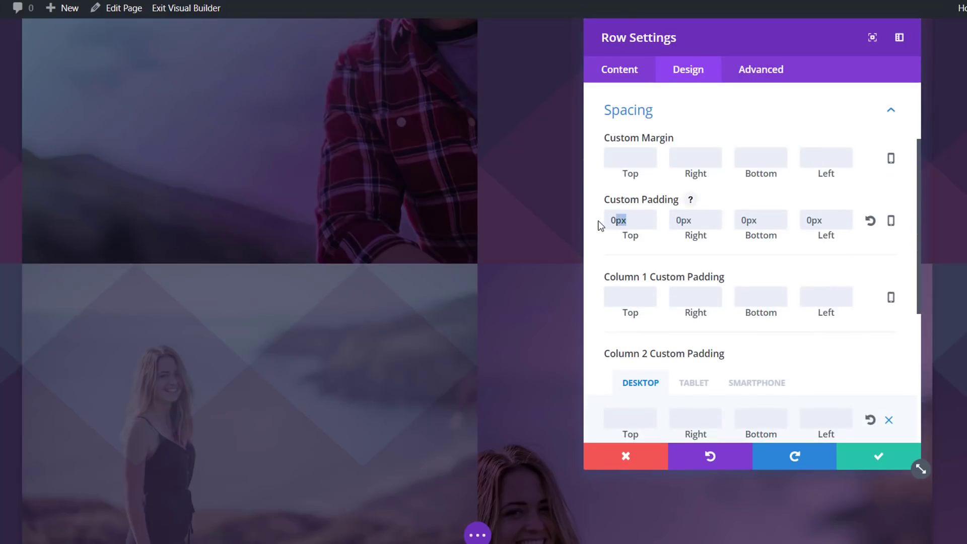
key("BackSpace")
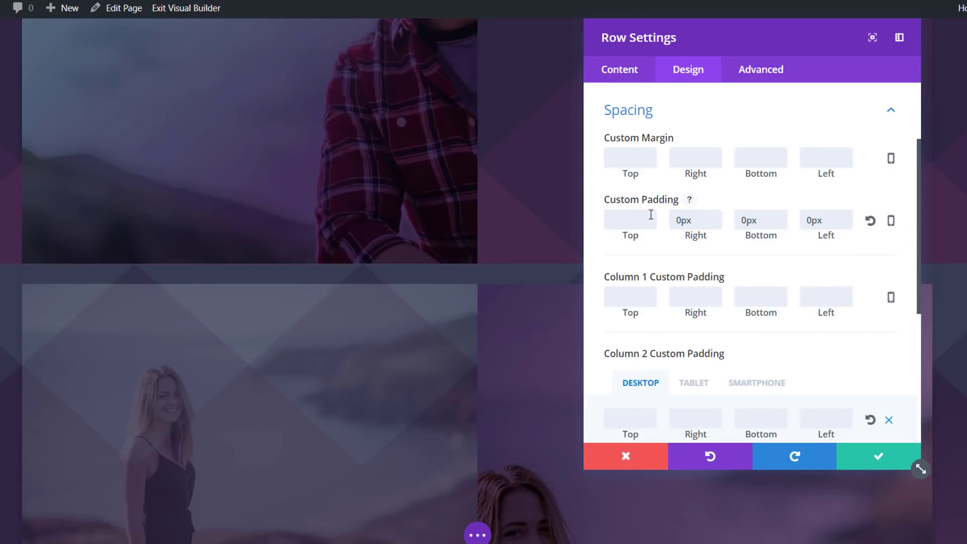
left_click(648, 455)
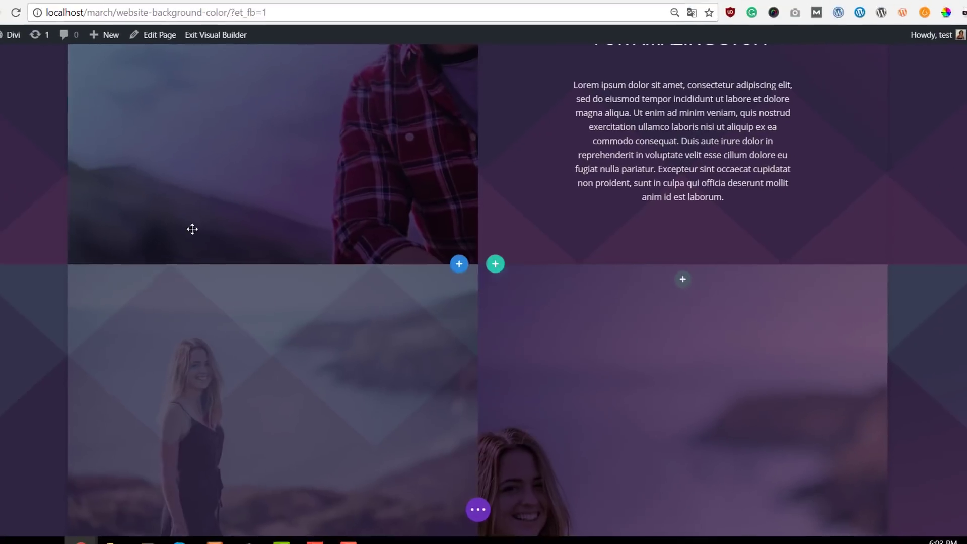
Try raising the first section's bottom divider height to 436px and adjusting its horizontal repeat.
scroll(204, 231, "up", 2)
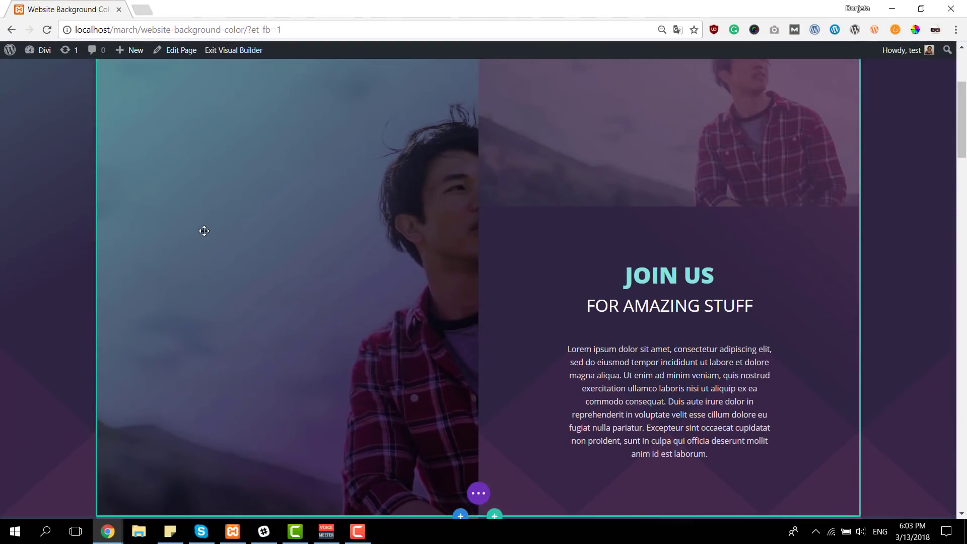
scroll(203, 231, "up", 5)
left_click(25, 121)
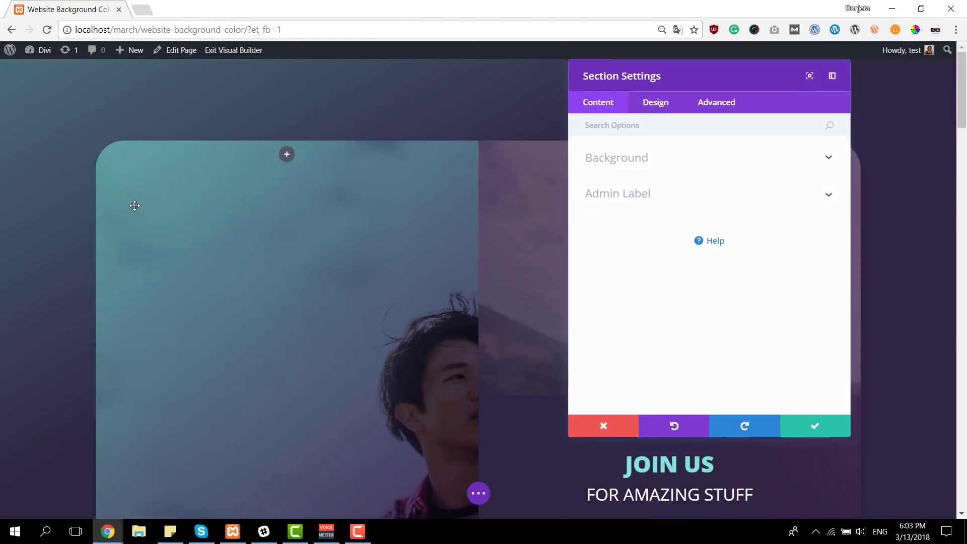
scroll(134, 203, "down", 5)
left_click(655, 103)
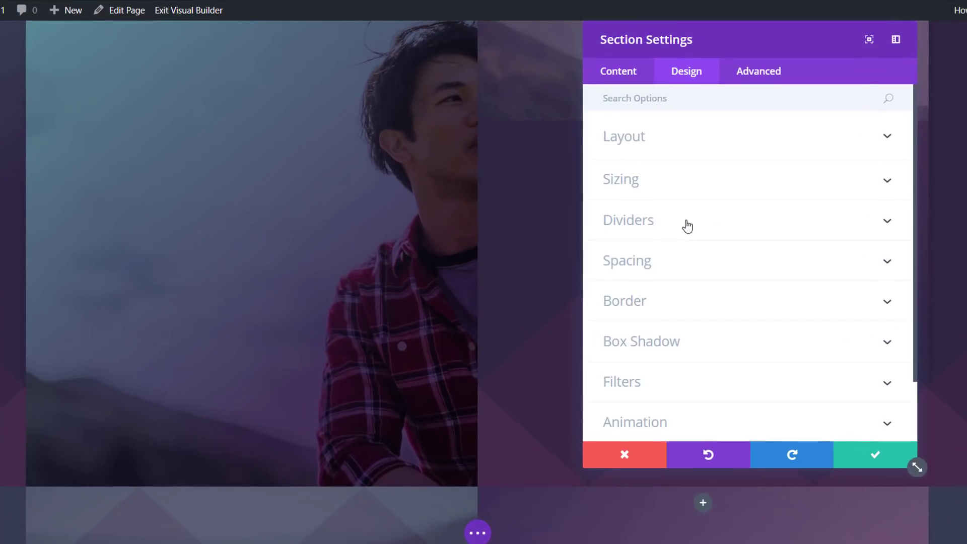
left_click(687, 226)
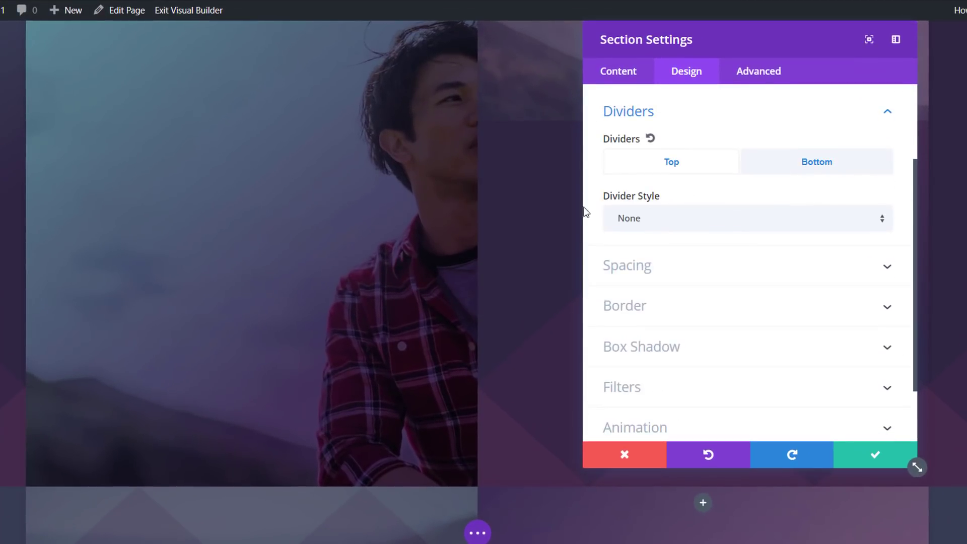
left_click(835, 164)
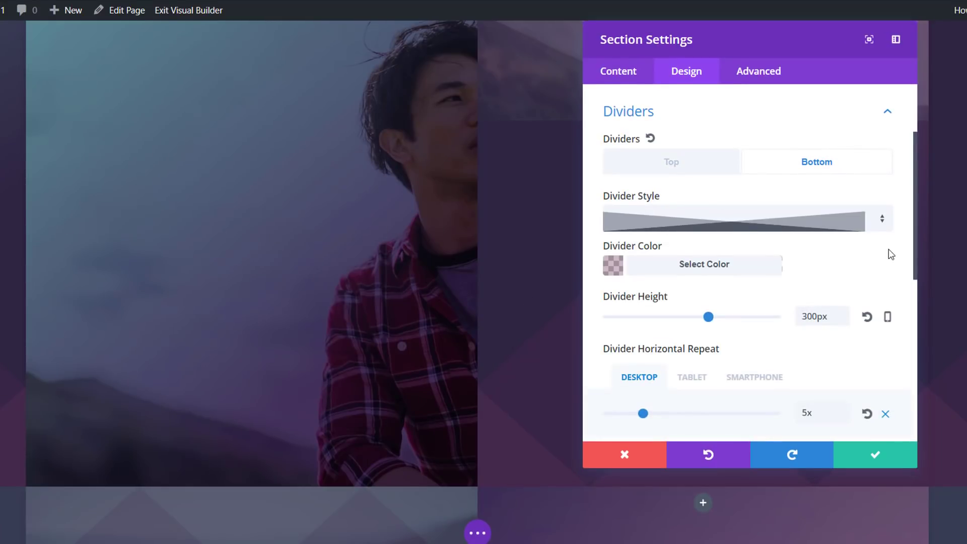
scroll(876, 252, "down", 3)
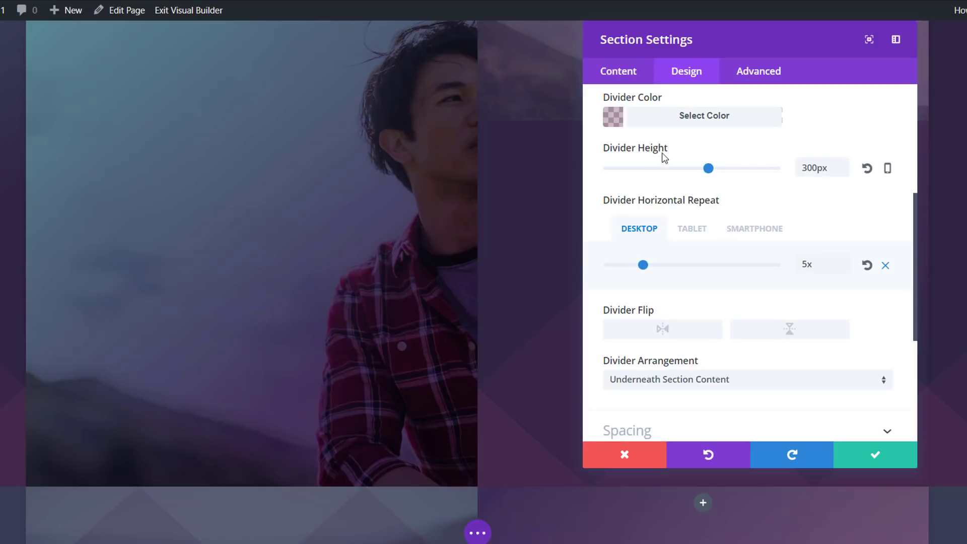
left_click_drag(710, 169, 754, 172)
scroll(453, 151, "down", 4)
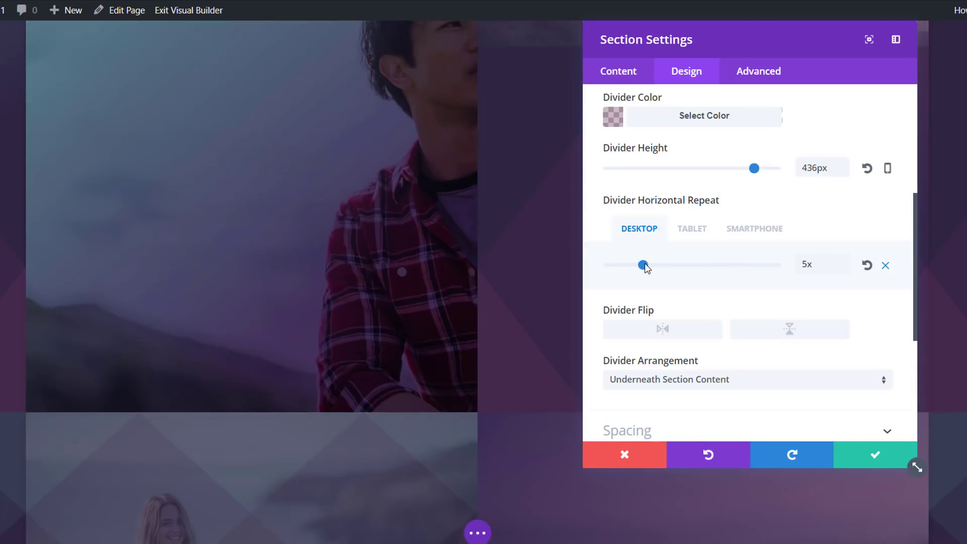
mouse_move(637, 271)
left_mouse_down()
mouse_move(617, 271)
mouse_move(641, 265)
left_mouse_up()
scroll(705, 252, "up", 3)
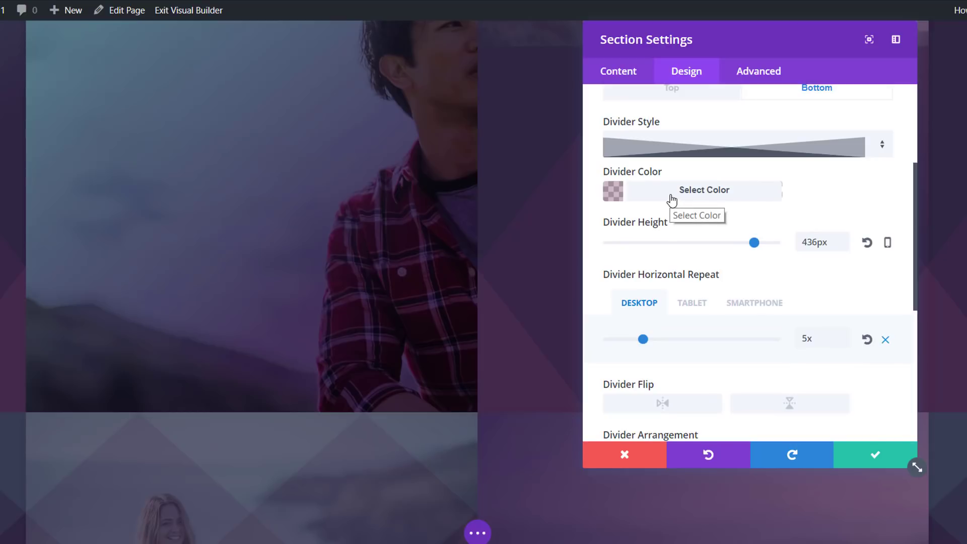
Try the bottom divider color as opaque #6d345d and at 0.45 opacity, and discard the section changes.
left_click_drag(753, 51, 293, 48)
left_click(224, 235)
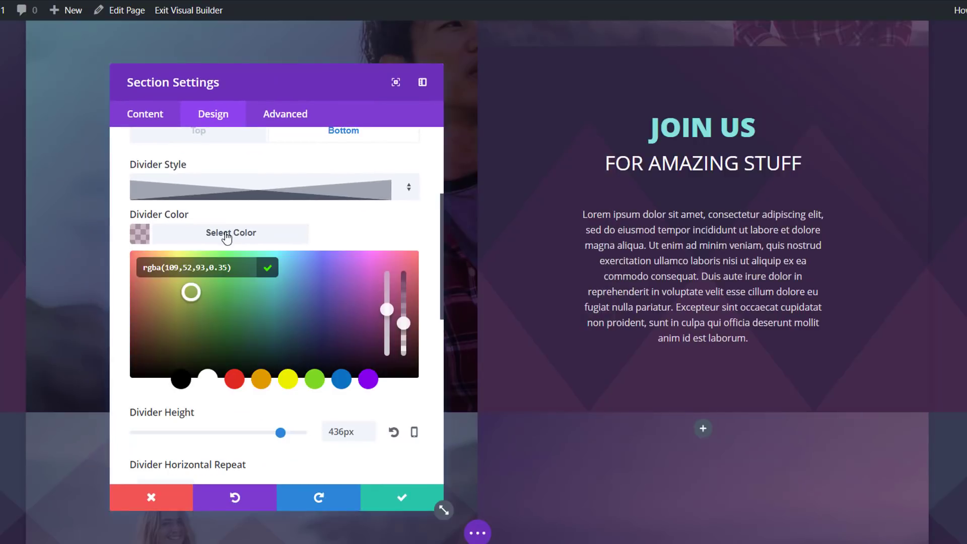
left_click_drag(405, 324, 405, 270)
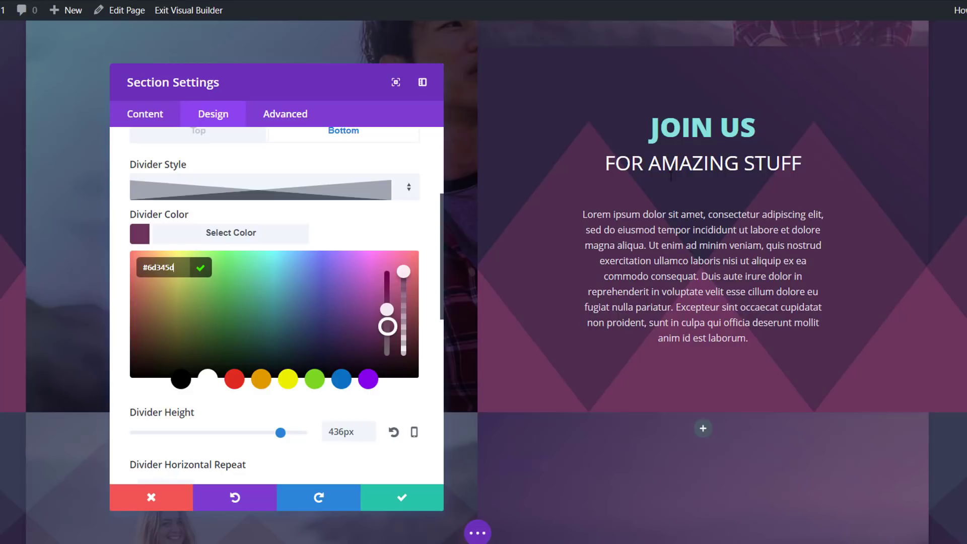
scroll(640, 212, "up", 6)
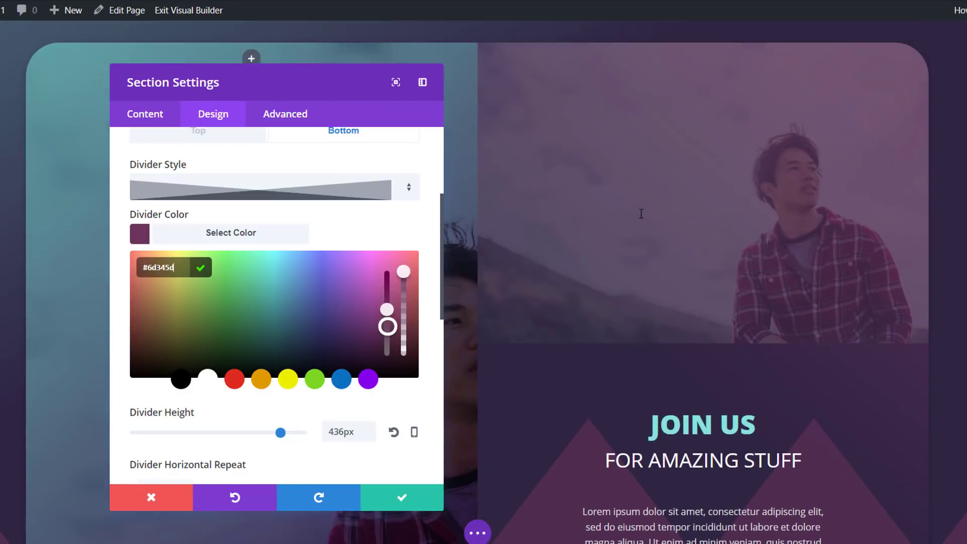
scroll(638, 211, "down", 4)
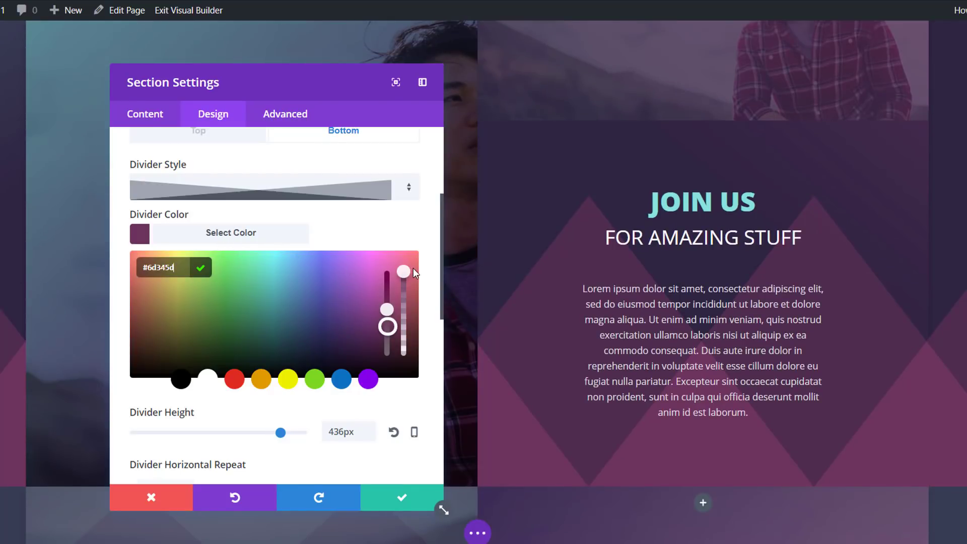
left_click_drag(405, 272, 406, 327)
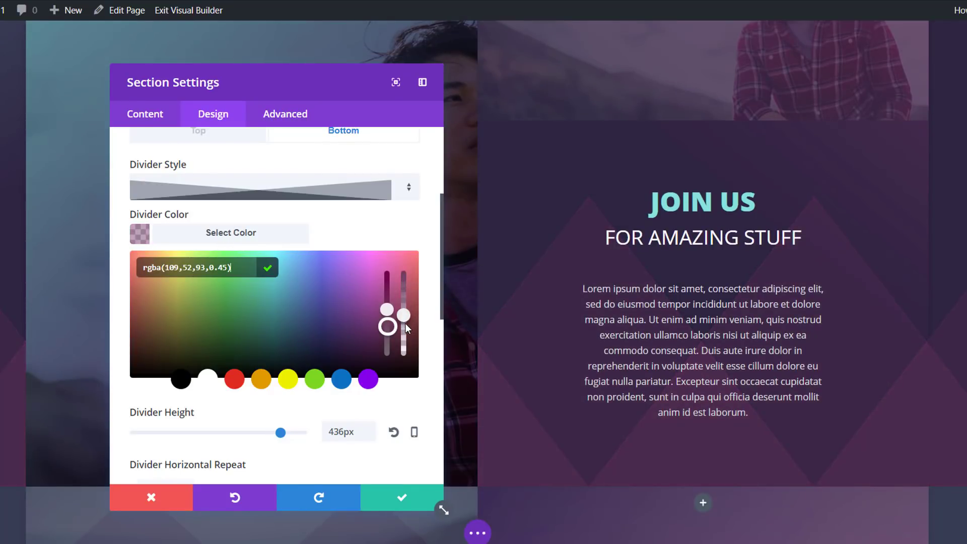
left_click(151, 497)
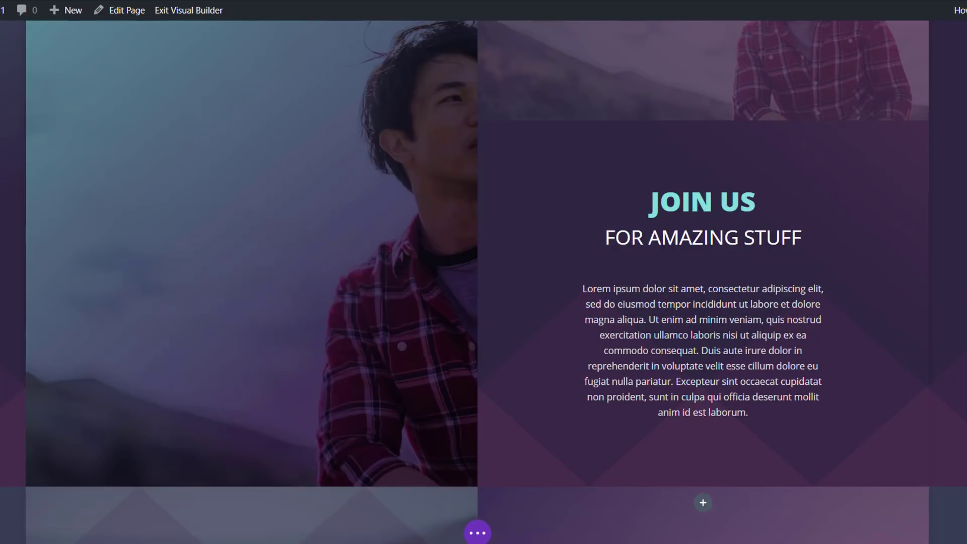
Try making the first background gradient color of the first section's row opaque white (#ffffff), and lower its opacity again.
scroll(358, 224, "up", 5)
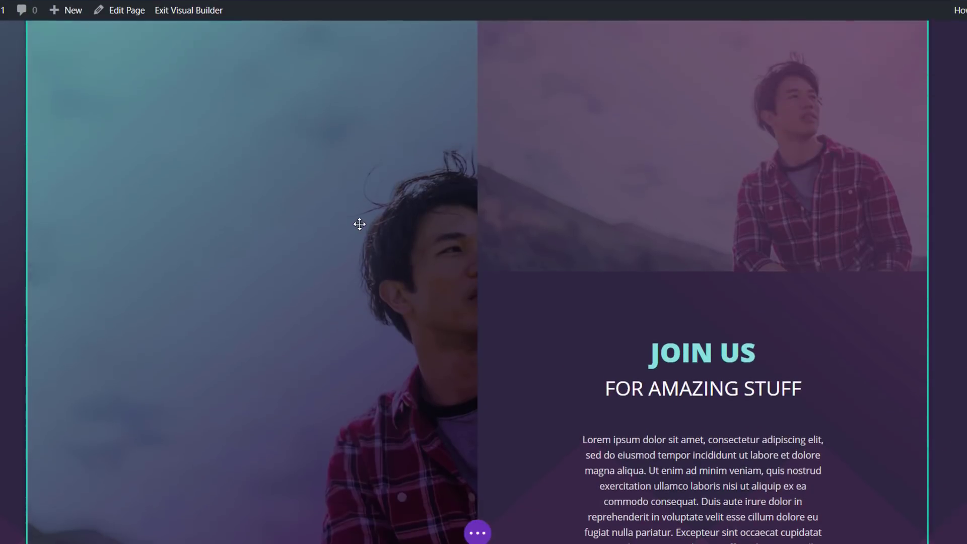
scroll(196, 201, "down", 3)
scroll(193, 201, "up", 3)
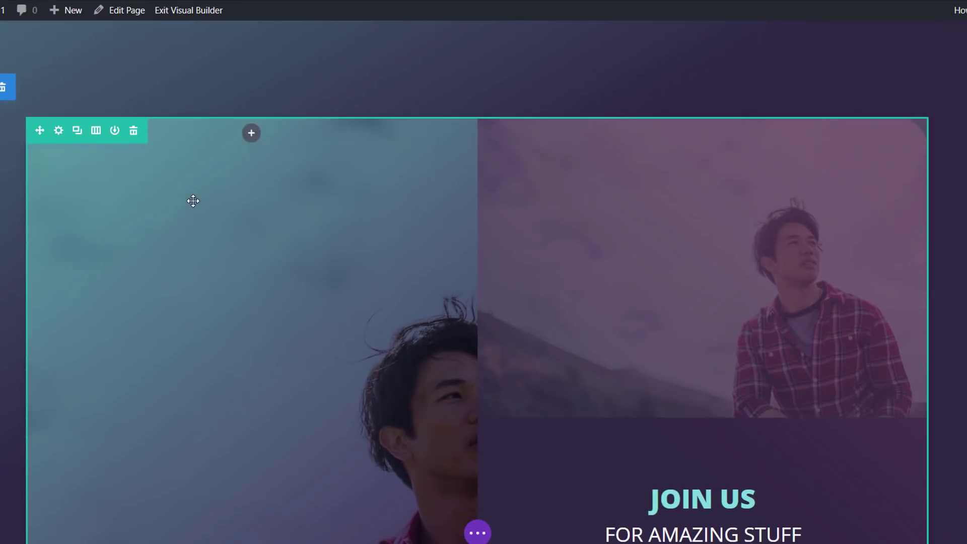
scroll(120, 166, "down", 1)
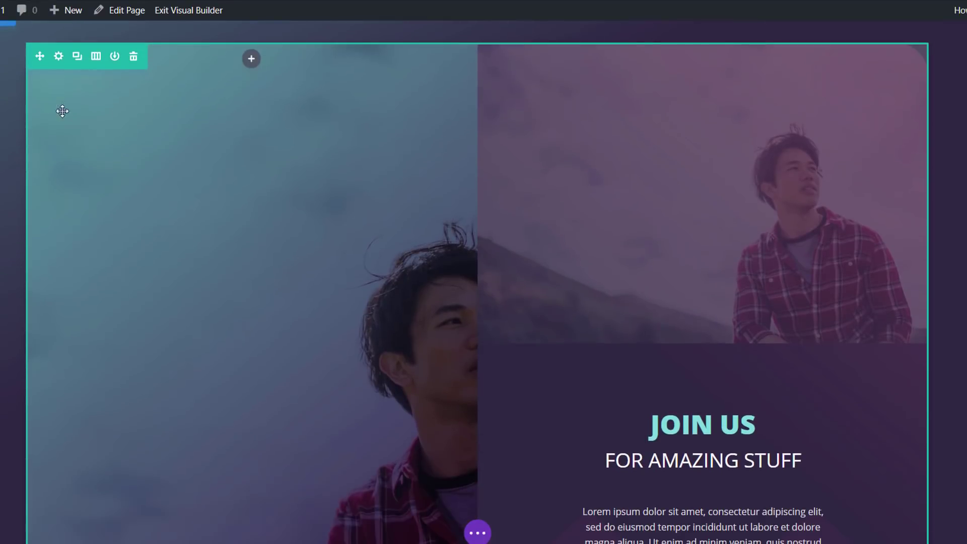
left_click(58, 56)
scroll(63, 142, "down", 4)
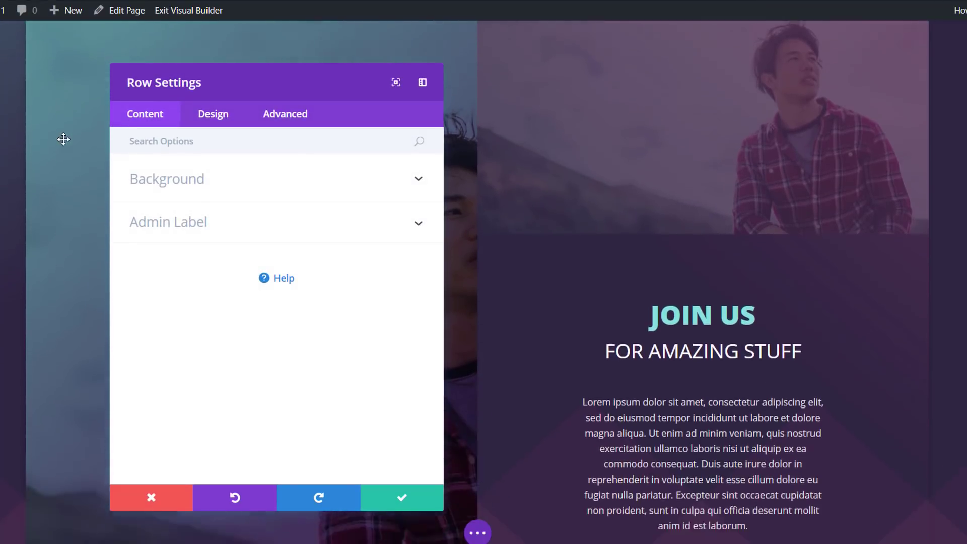
left_click(230, 180)
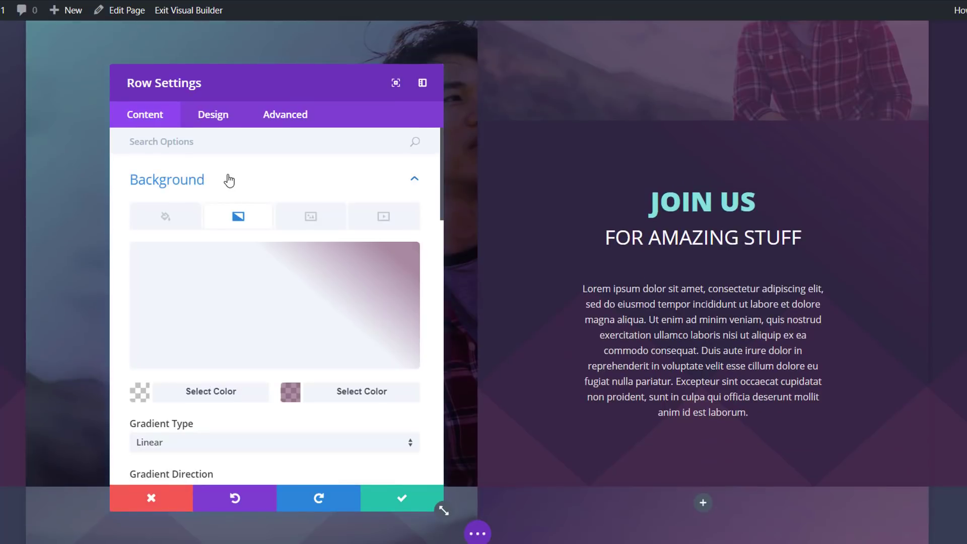
left_click(159, 394)
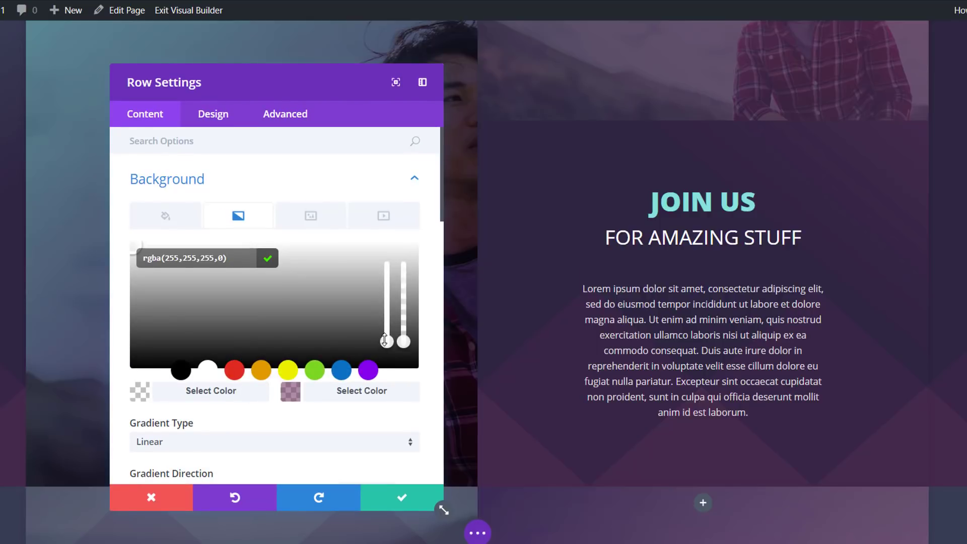
left_click_drag(408, 342, 410, 230)
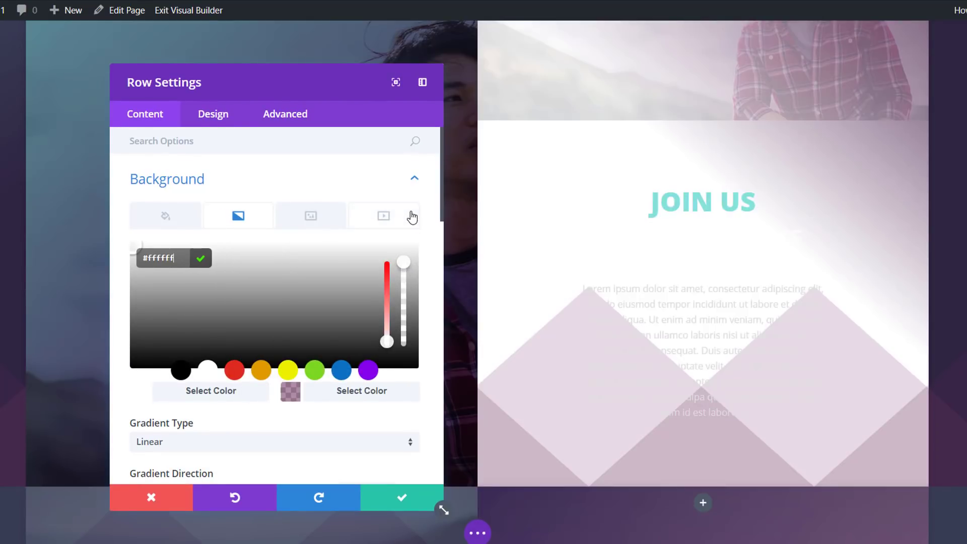
left_click_drag(411, 279, 415, 372)
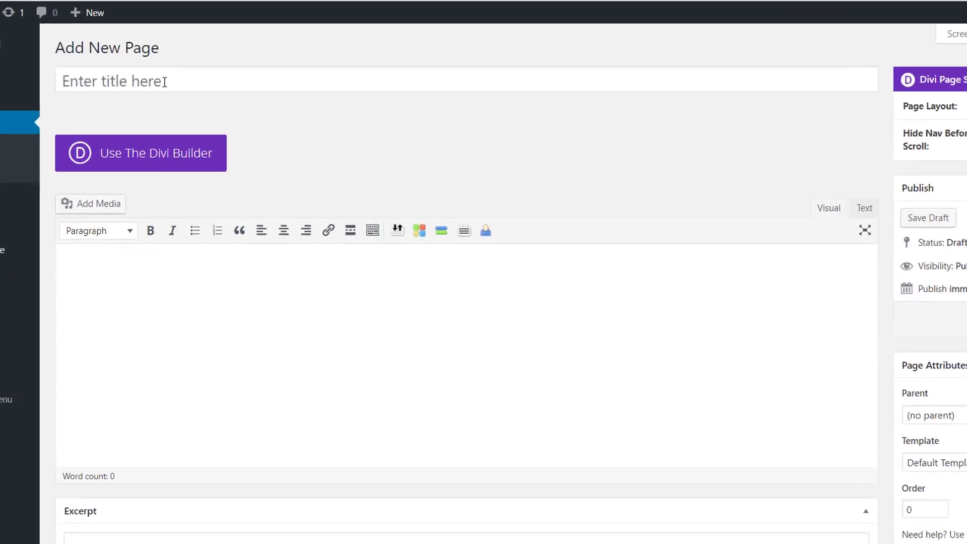
Title the new page Example and publish it.
left_click(192, 107)
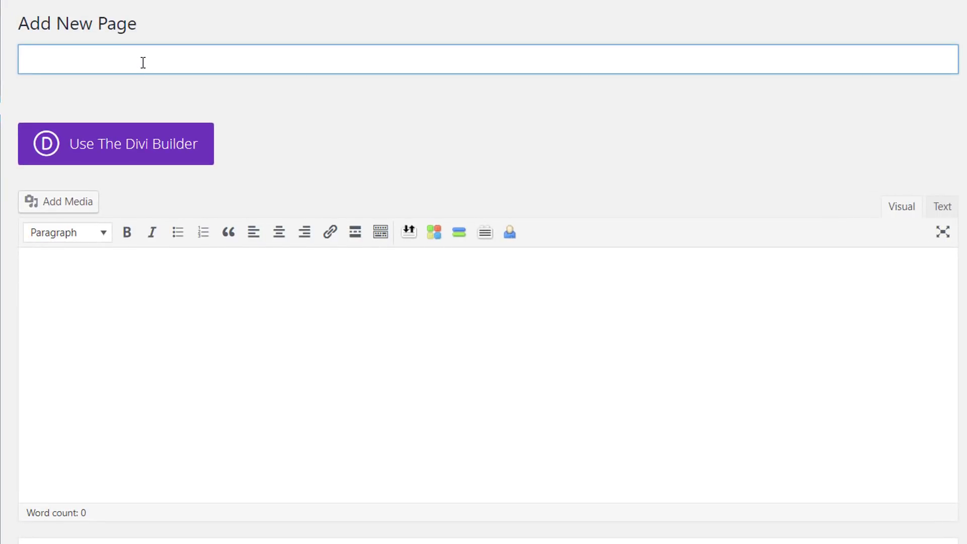
type("Exam")
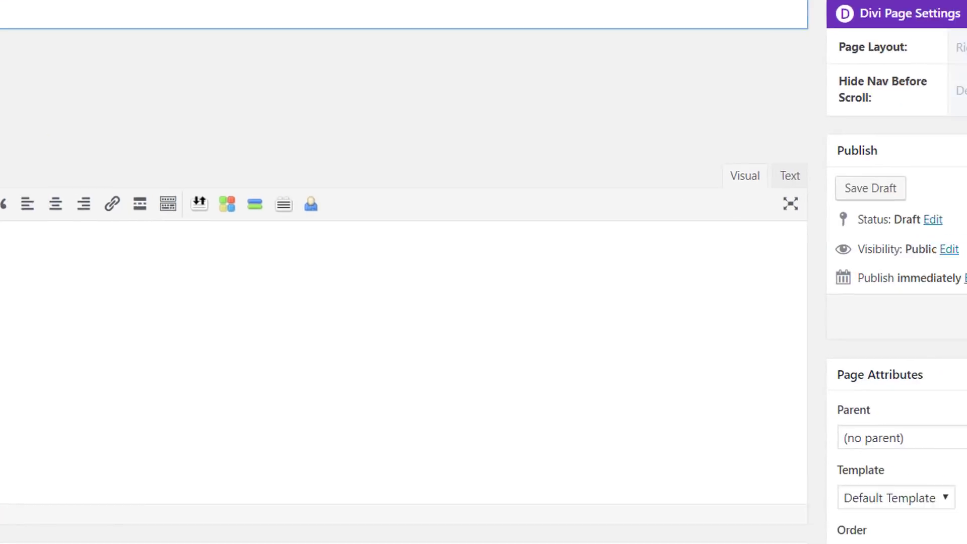
left_click(902, 301)
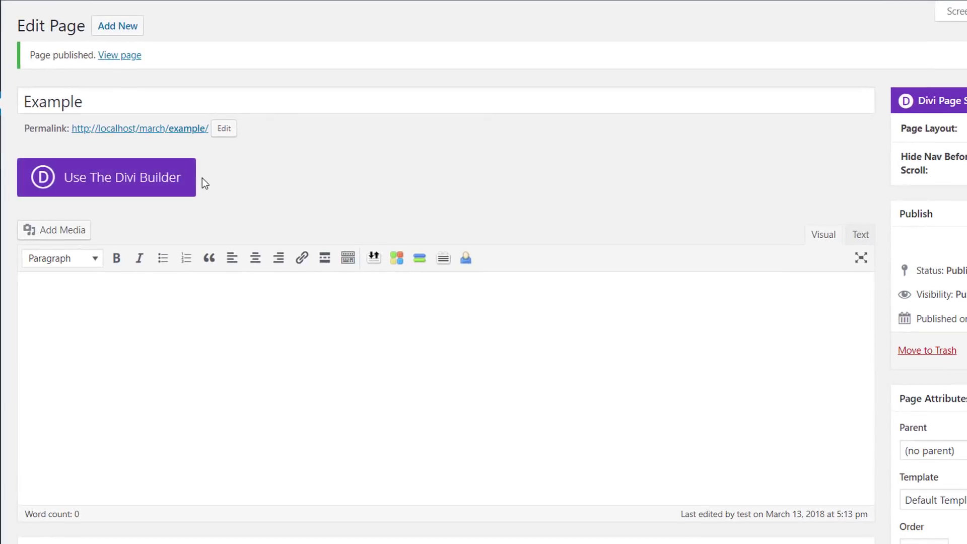
Open the Example page in the Divi Visual Builder and set its section's background color to #2f2542.
left_click(182, 201)
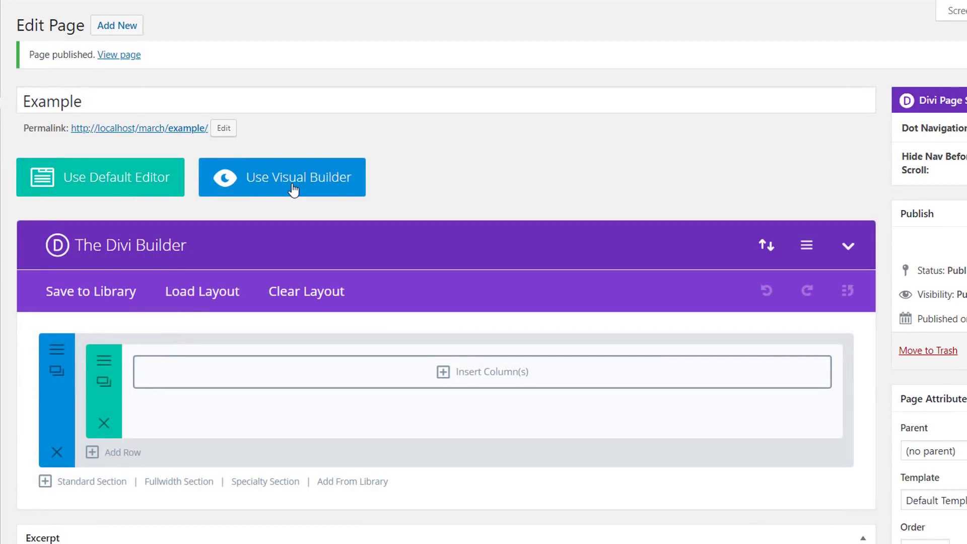
left_click(293, 186)
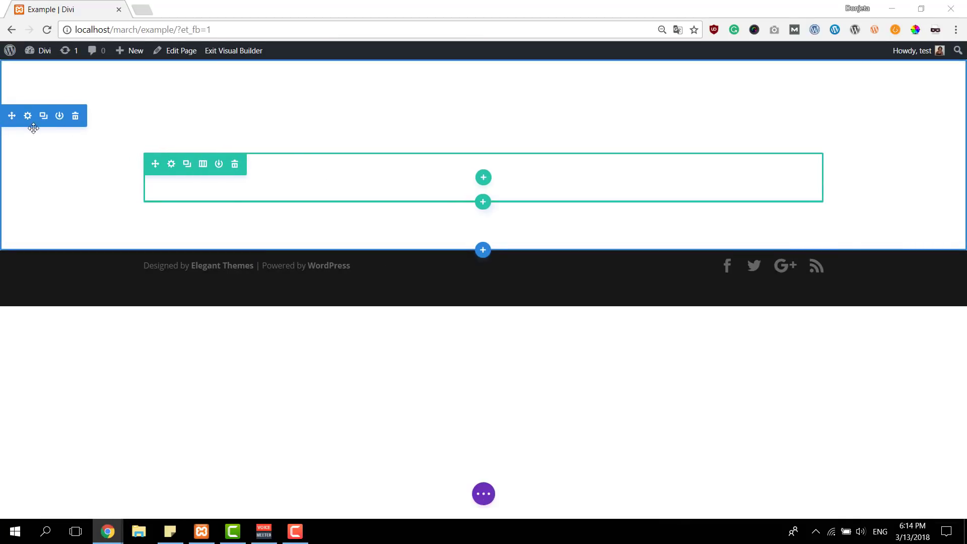
left_click(28, 116)
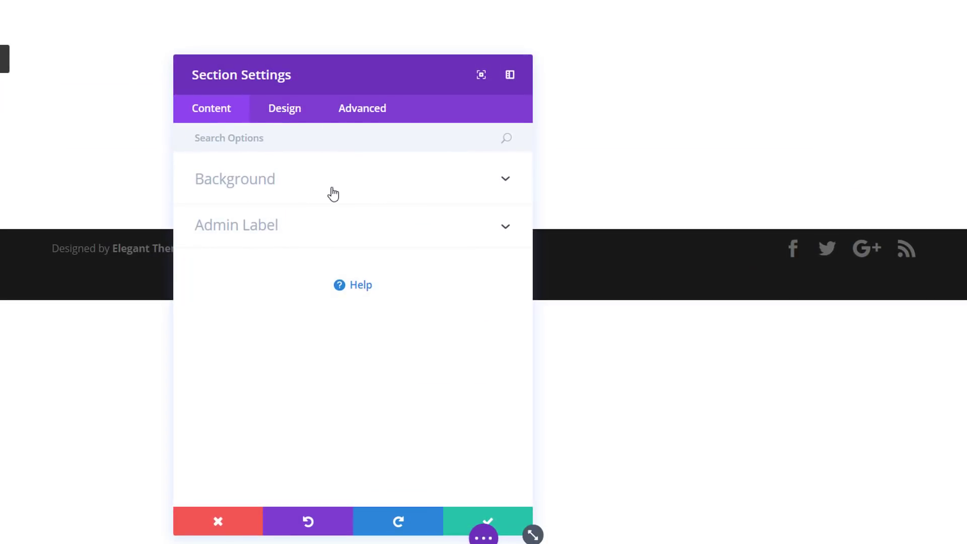
left_click(333, 194)
left_click(350, 313)
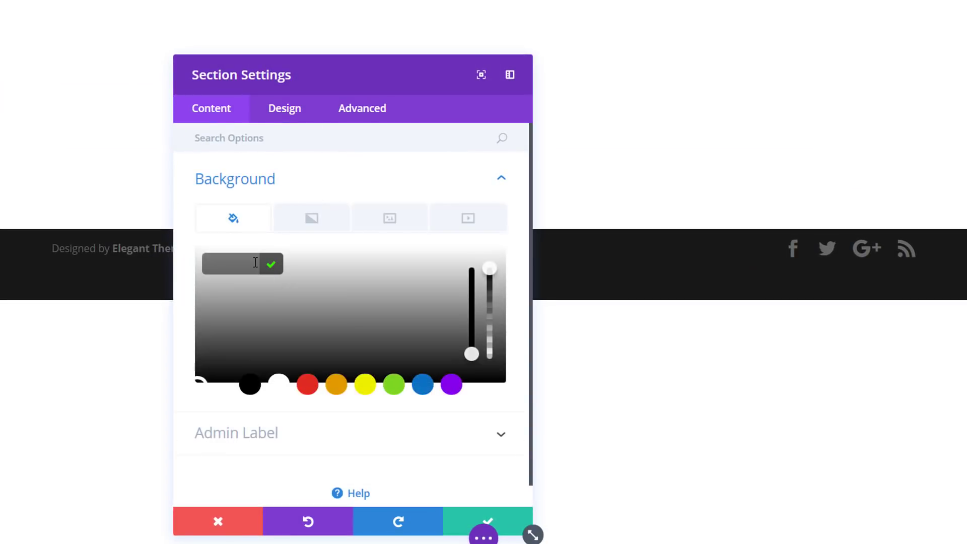
type("#2f2542")
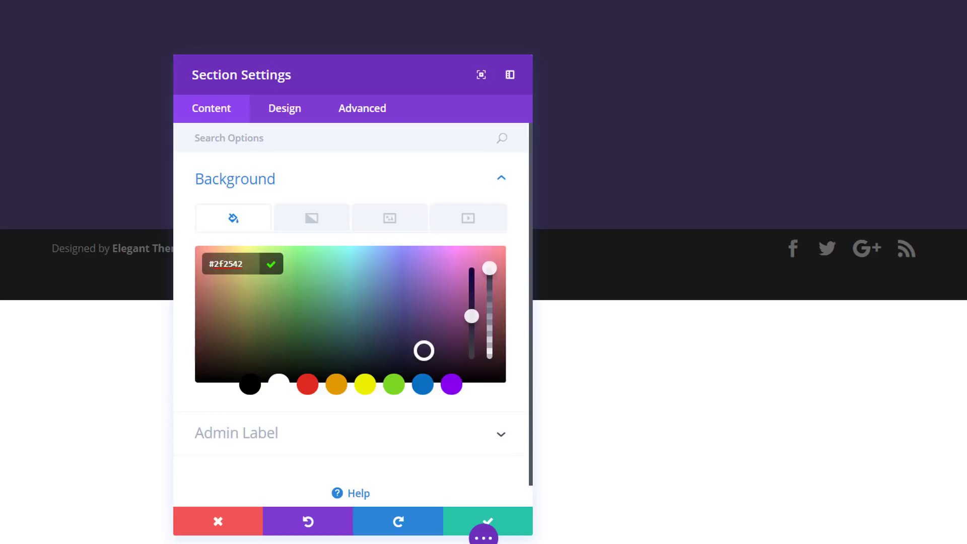
Add a background gradient to the section with rgba(96,165,165,0.55) as the first color and #2f2542 as the second.
left_click(313, 221)
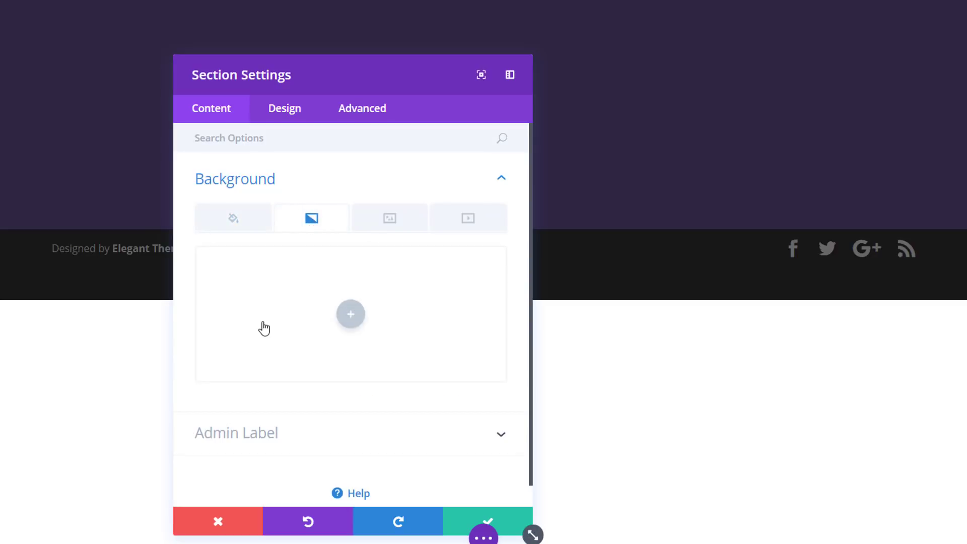
left_click(264, 328)
left_click(256, 409)
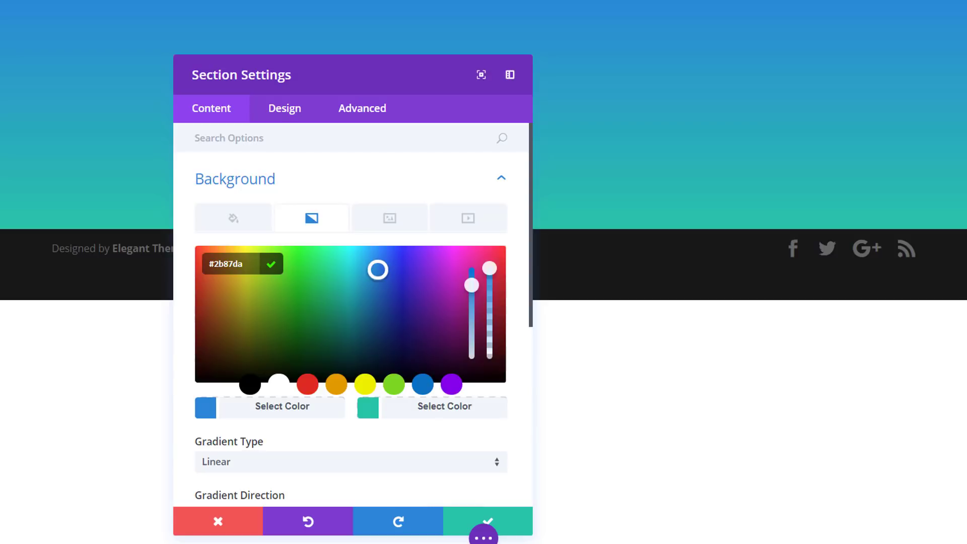
key("ctrl+a")
type("rgba(96,165,165,0.55)")
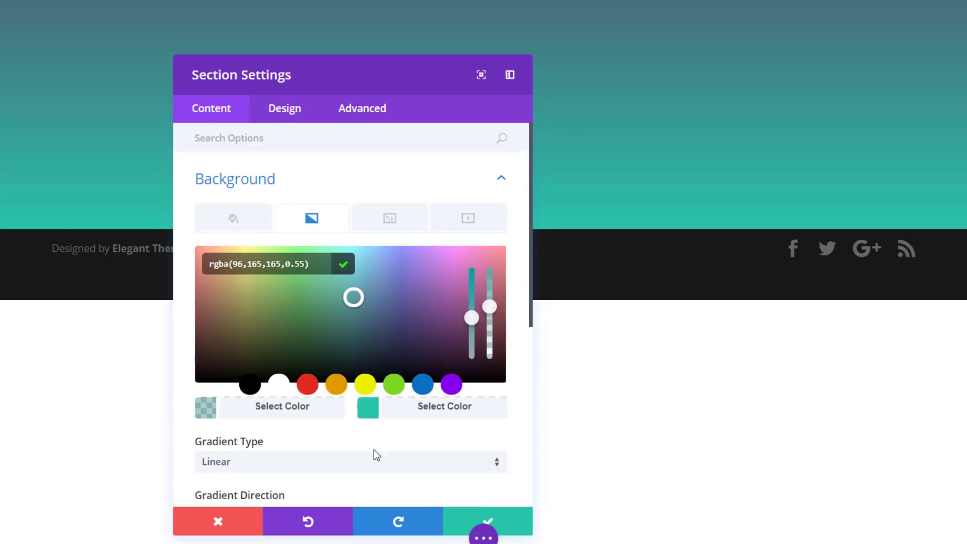
left_click(439, 414)
key("ctrl+a")
type("#2f2542")
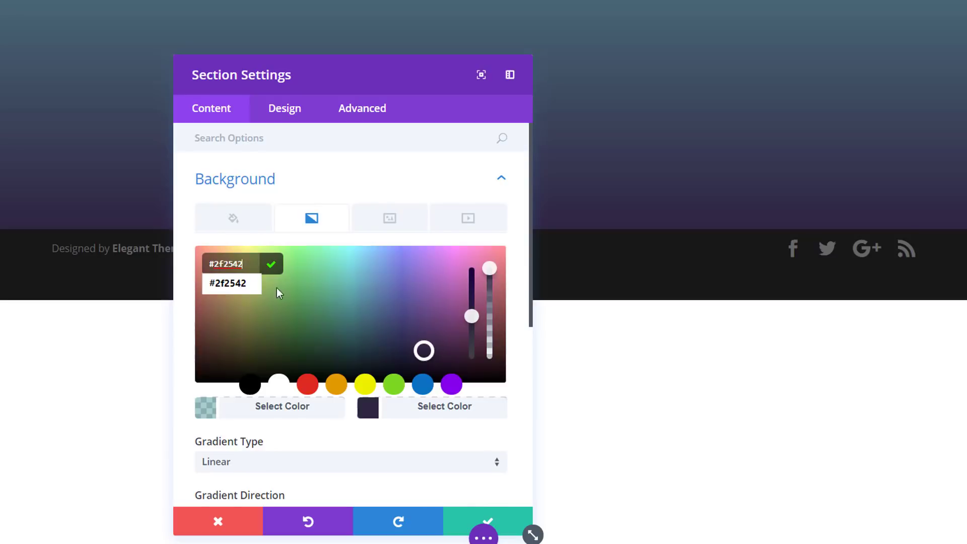
scroll(406, 355, "down", 3)
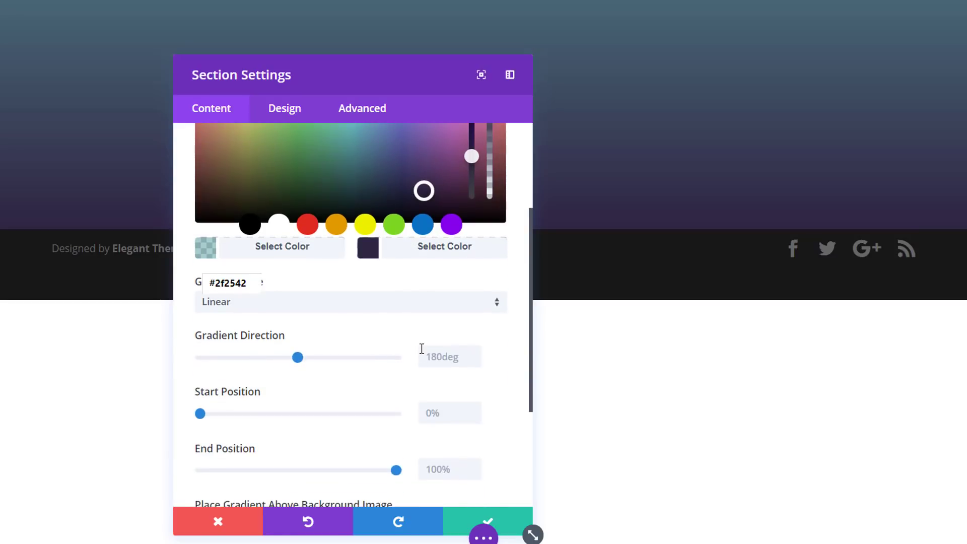
Set the section background gradient's direction to 150deg and its end position to 37%.
left_click_drag(297, 357, 282, 357)
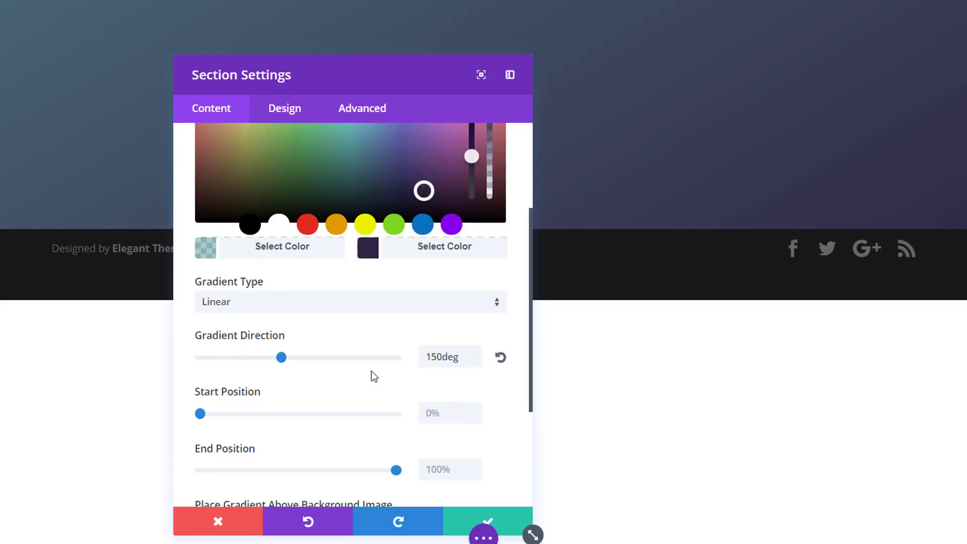
scroll(368, 370, "down", 3)
left_click_drag(396, 310, 274, 311)
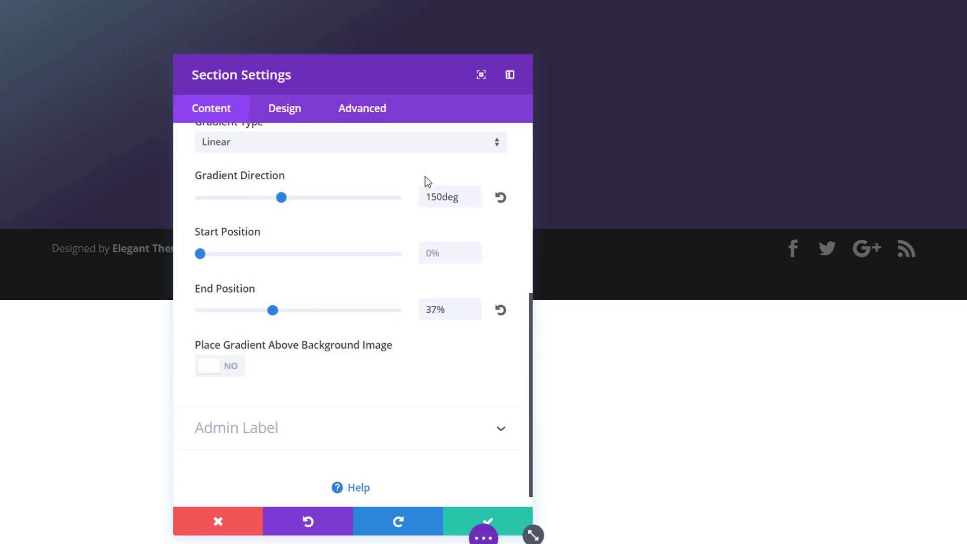
scroll(423, 181, "down", 1)
Give the section a bottom divider in the style with two crossing slanted triangles.
left_click_drag(393, 74, 770, 24)
left_click(674, 69)
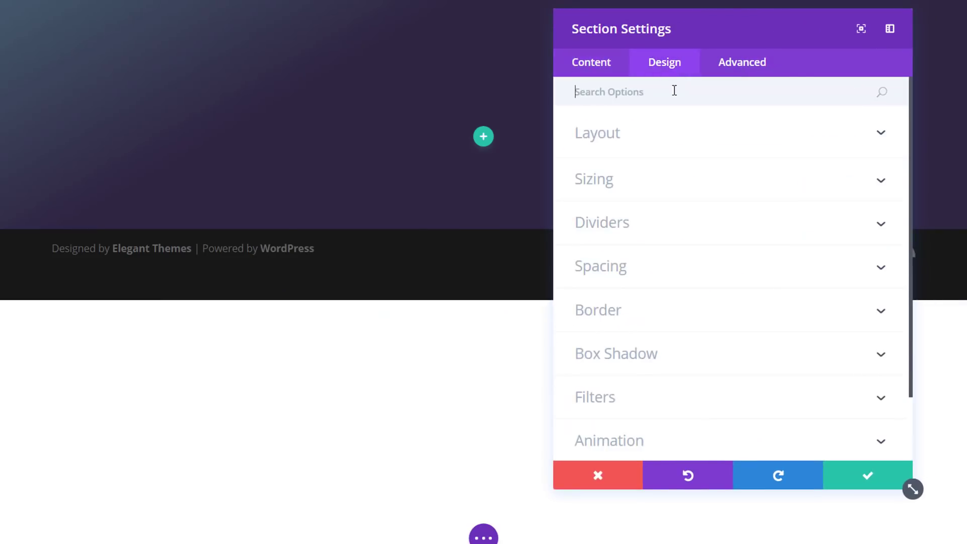
left_click(663, 226)
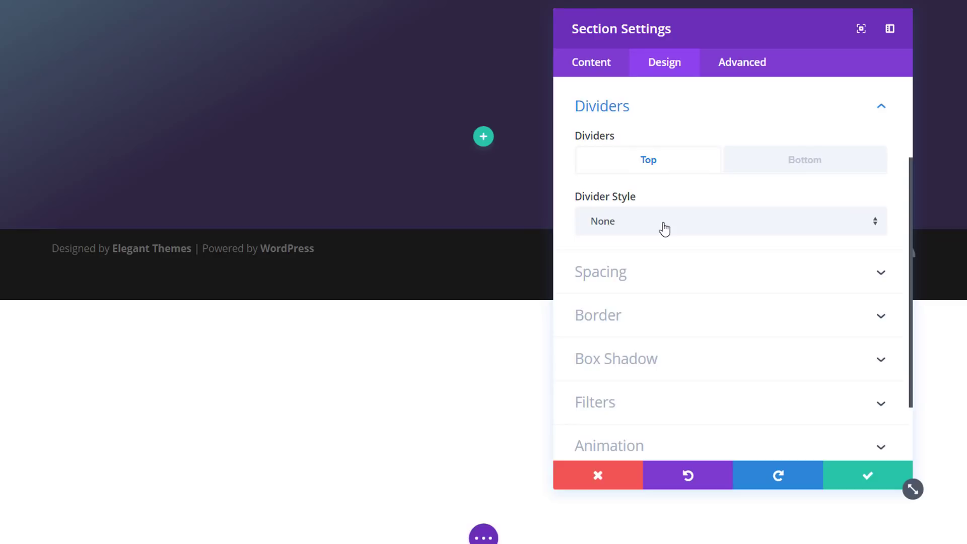
left_click(769, 164)
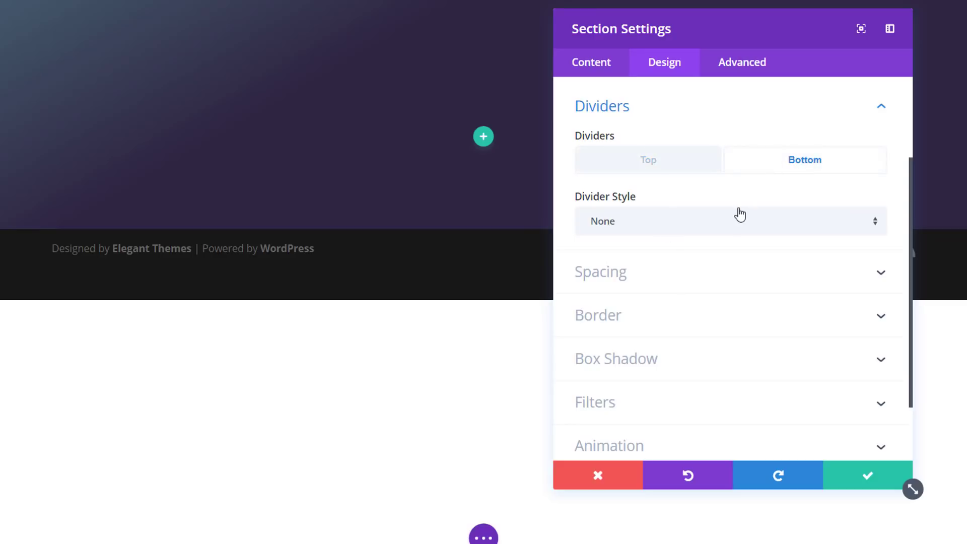
left_click(733, 230)
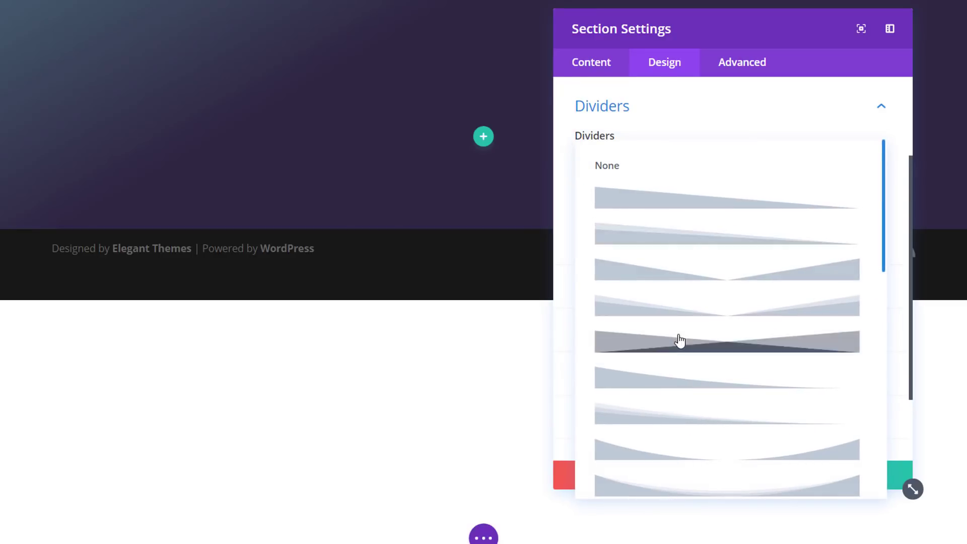
left_click(746, 348)
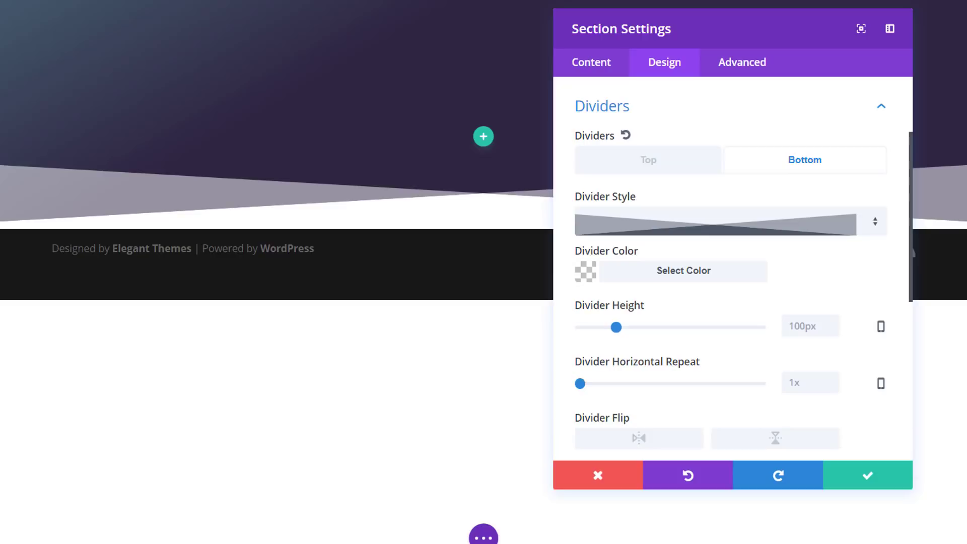
Set the bottom divider's color to rgba(109,52,93,0.35).
left_click(655, 271)
left_click(627, 301)
type("rgba(109,52,93,0.35)")
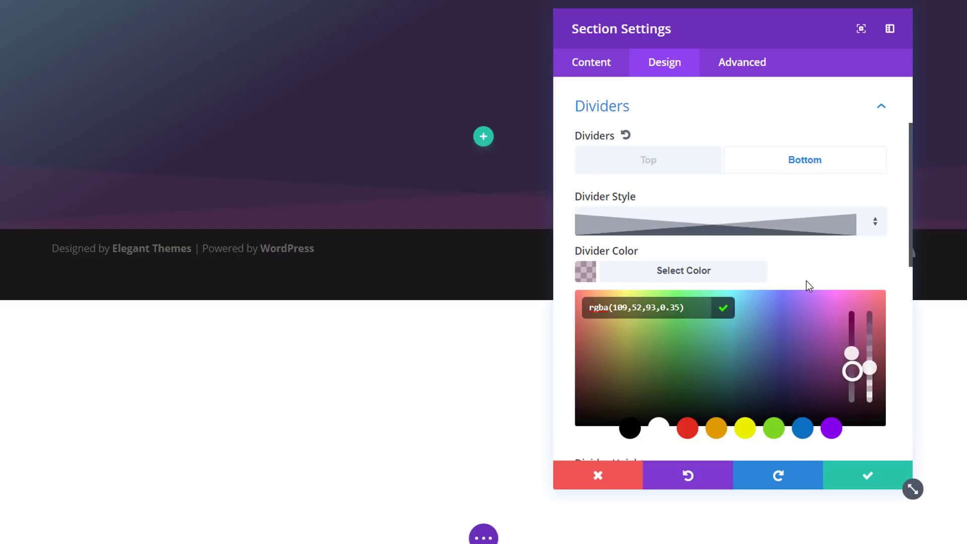
left_click(743, 279)
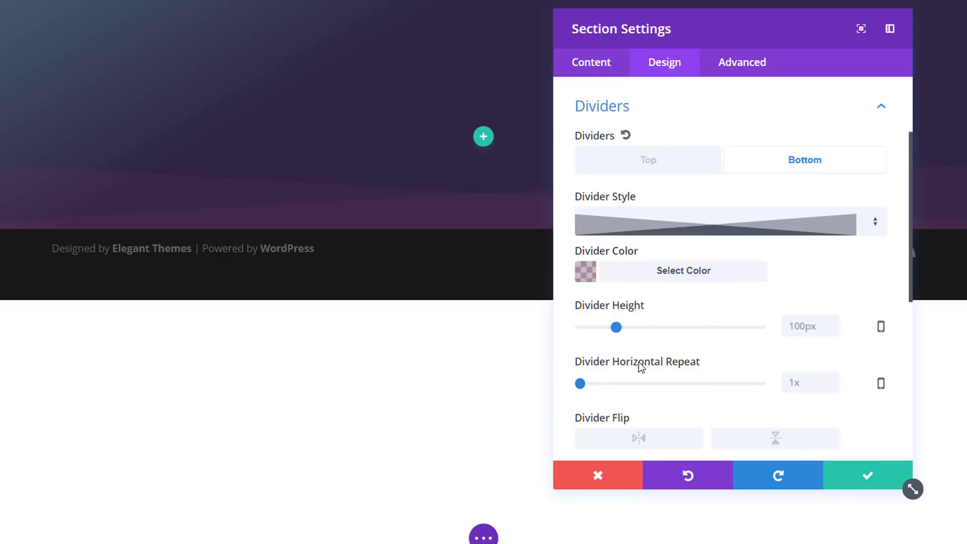
Set the bottom divider's height to 300px and its horizontal repeat to 5x.
left_click_drag(617, 327, 691, 332)
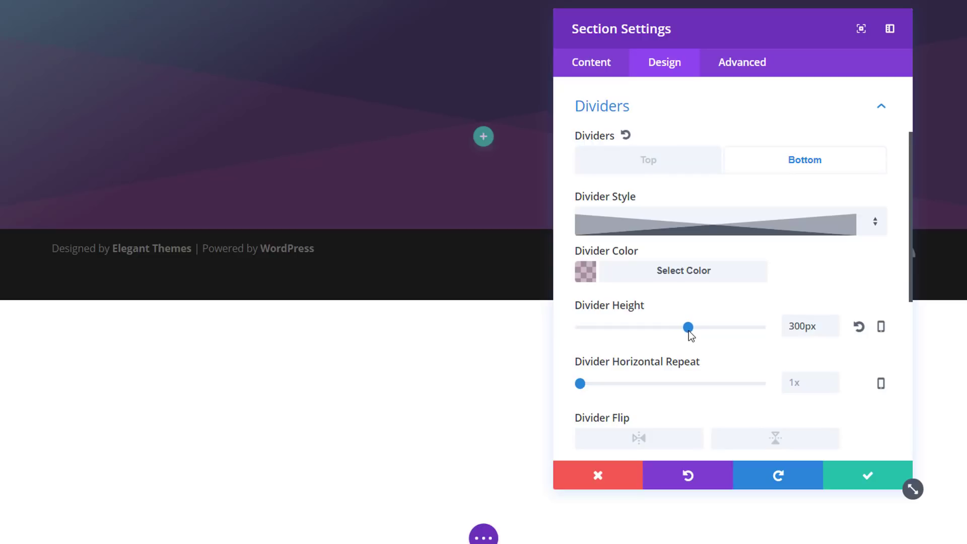
scroll(717, 363, "down", 2)
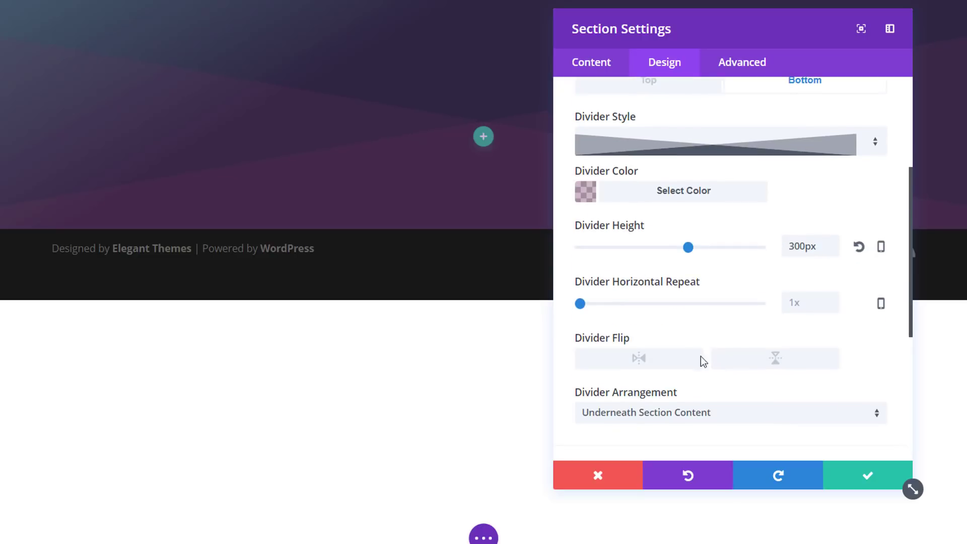
left_click_drag(583, 305, 615, 305)
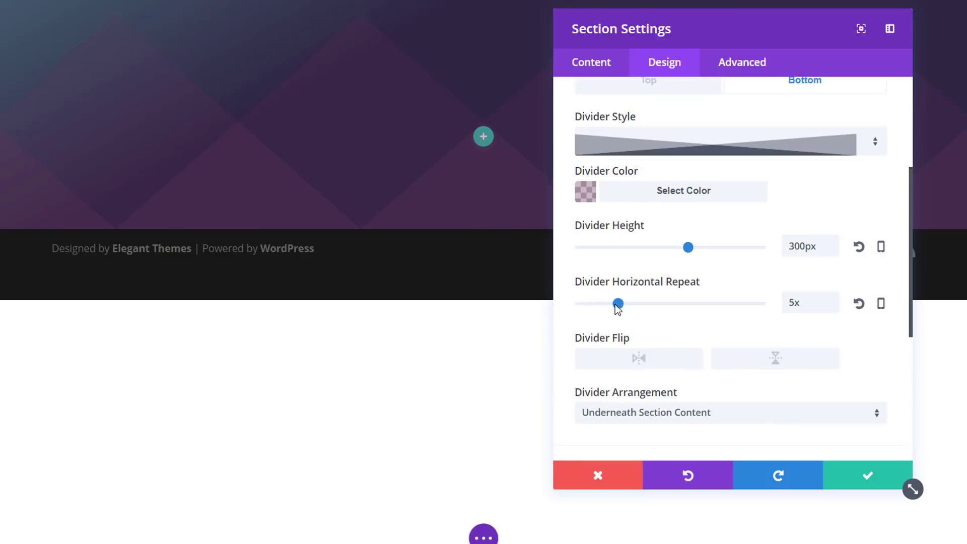
Set the divider's horizontal repeat to 2x for both tablet and smartphone, and return to the desktop view.
left_click(880, 303)
left_click(664, 308)
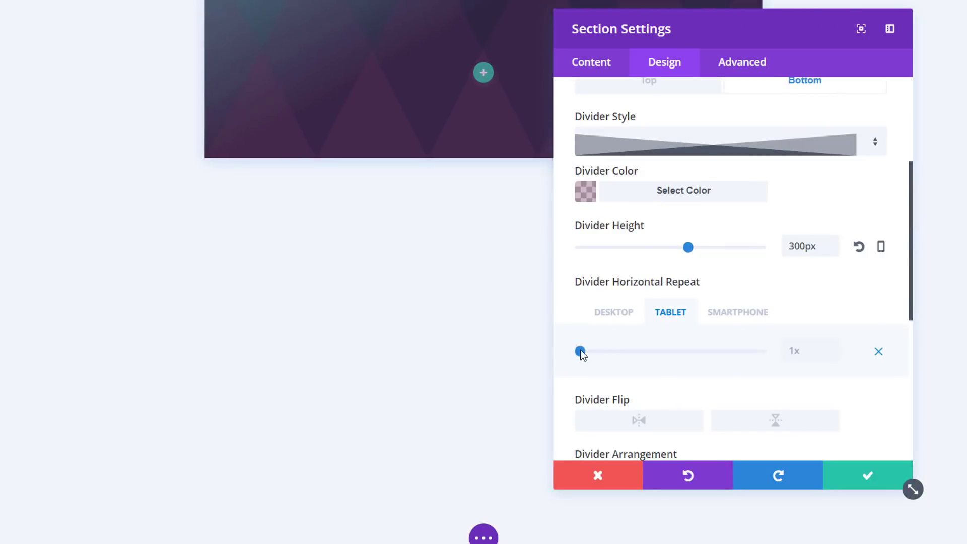
left_click_drag(578, 351, 590, 351)
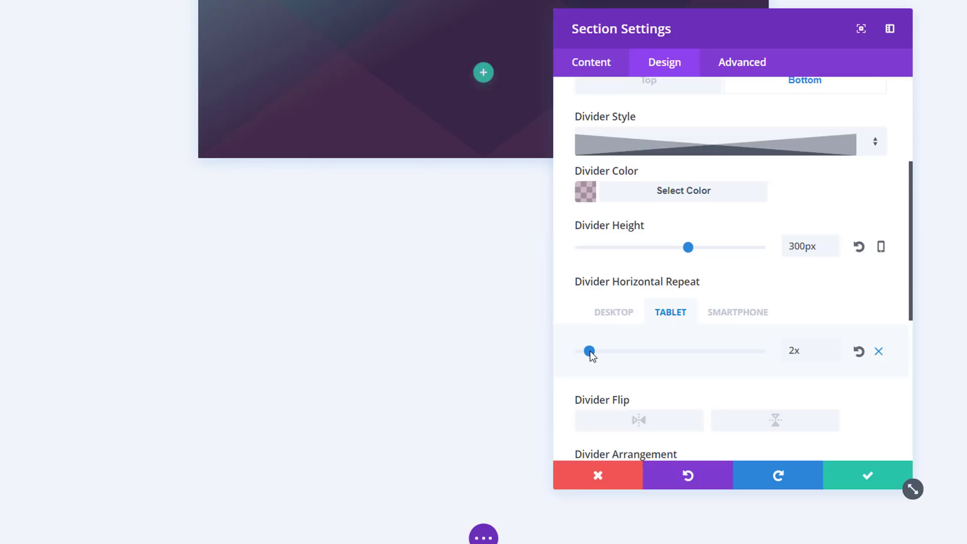
left_click(720, 309)
left_click_drag(580, 351, 589, 351)
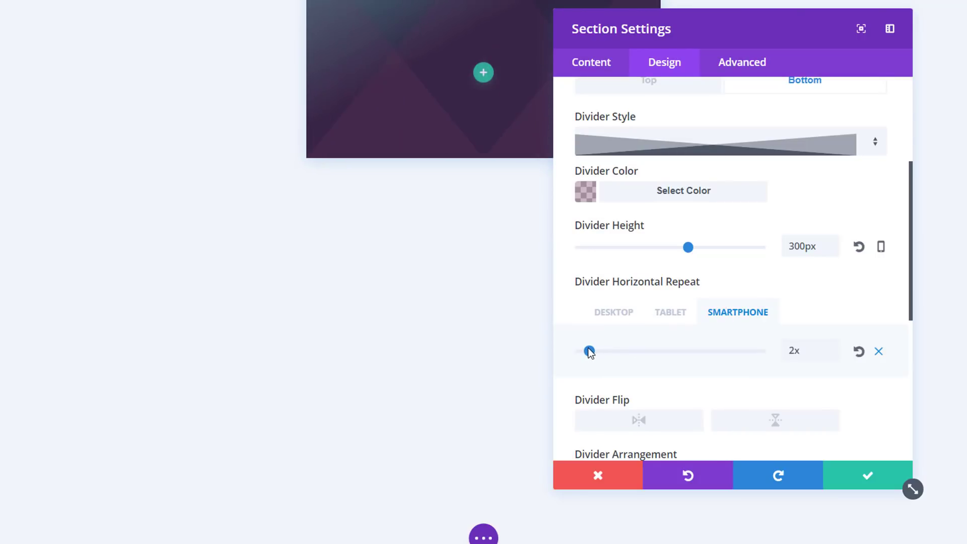
left_click(624, 309)
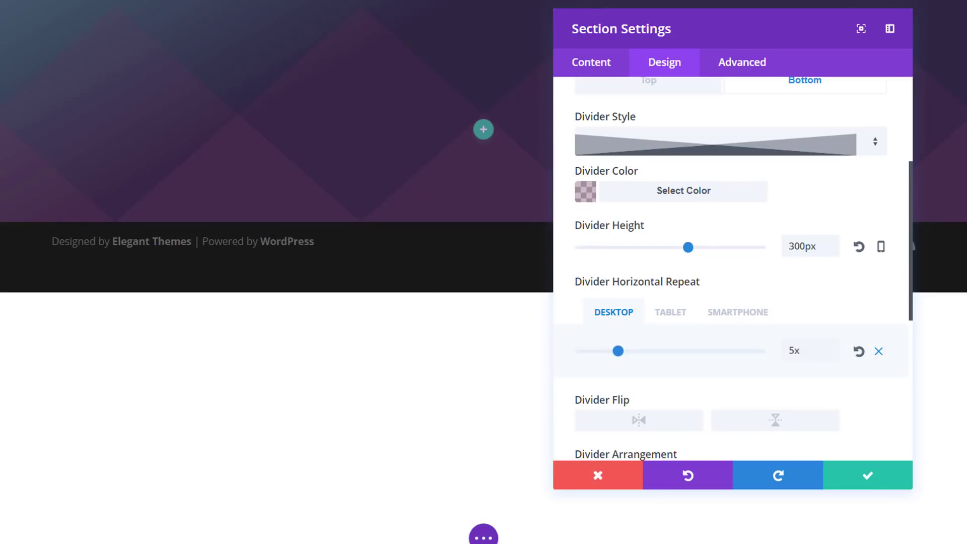
Set the section's custom padding to 65px top and 0px right, bottom and left, and save the section settings.
scroll(755, 353, "down", 5)
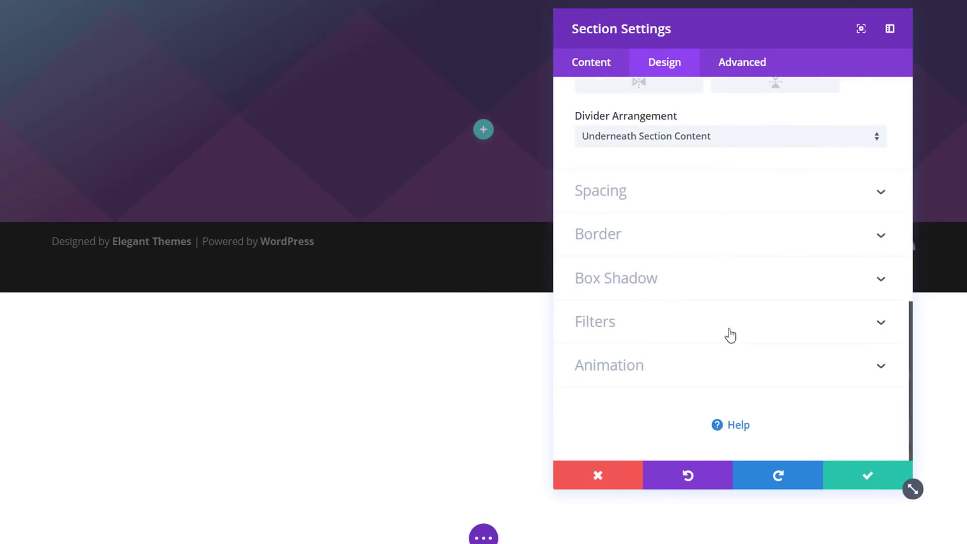
left_click(655, 199)
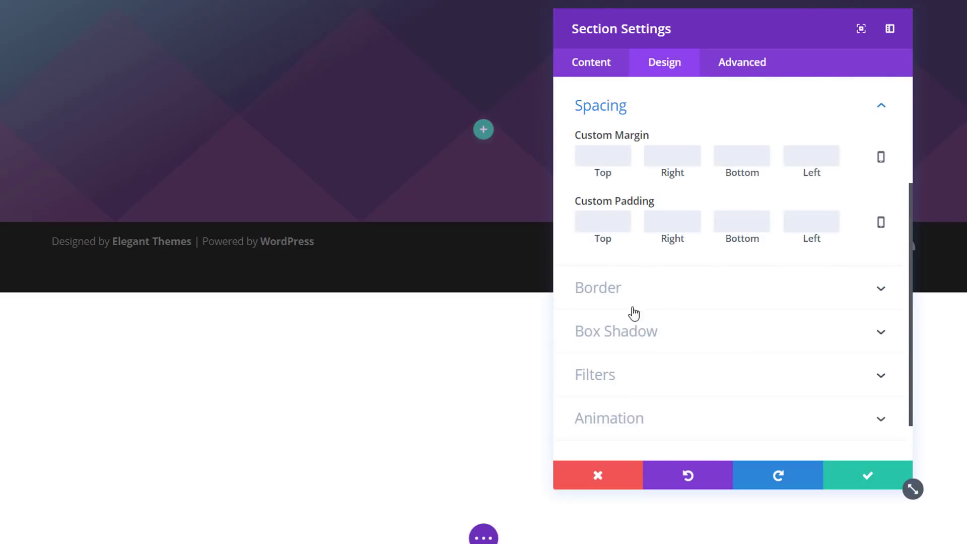
left_click(610, 231)
type("65")
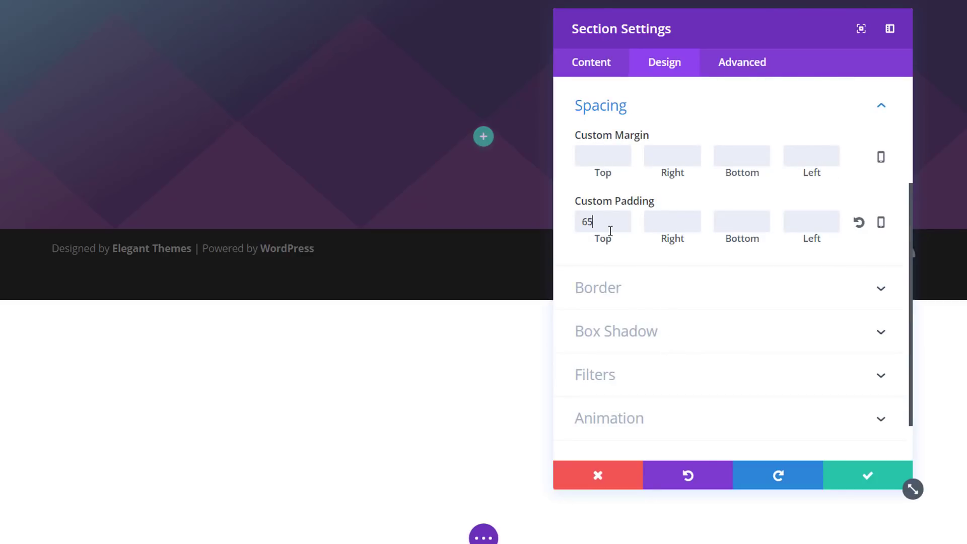
left_click(672, 216)
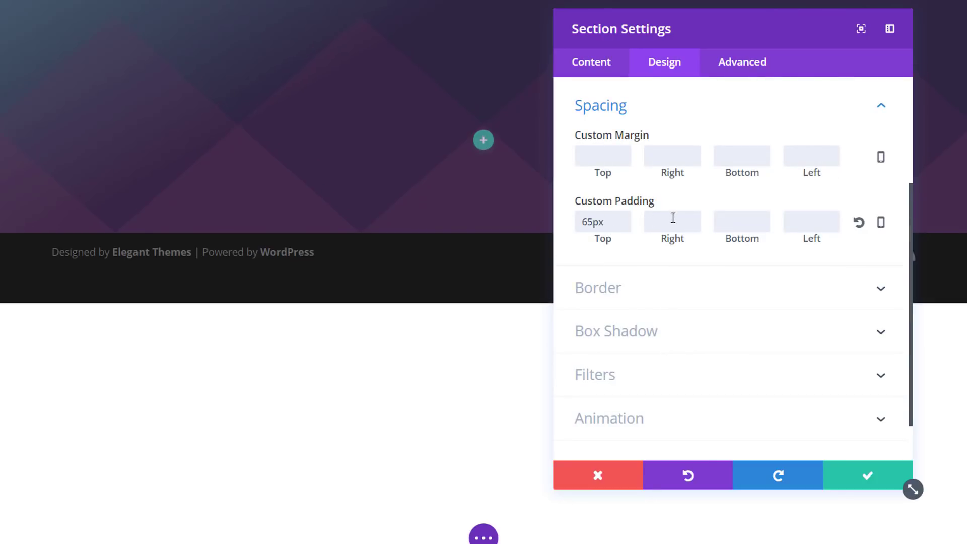
type("00")
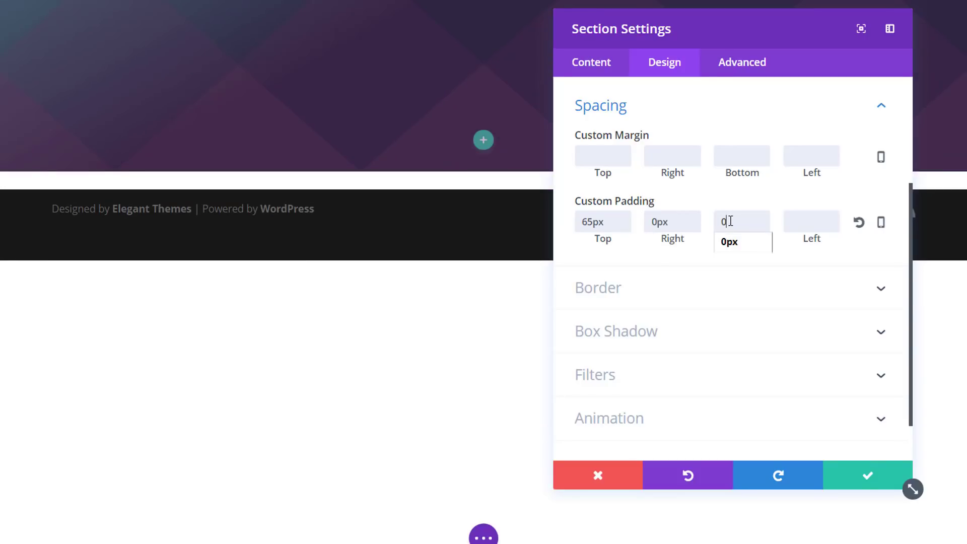
left_click(811, 219)
type("0")
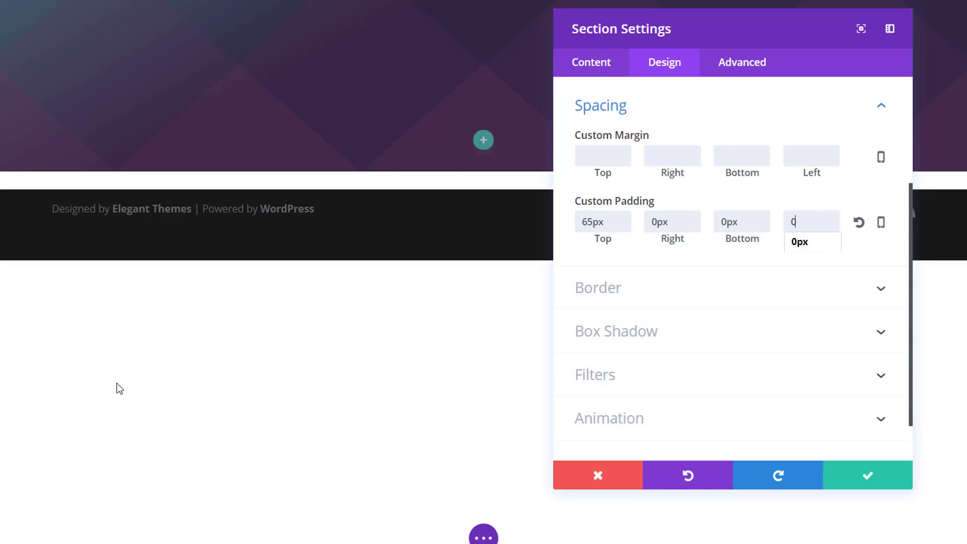
left_click(855, 486)
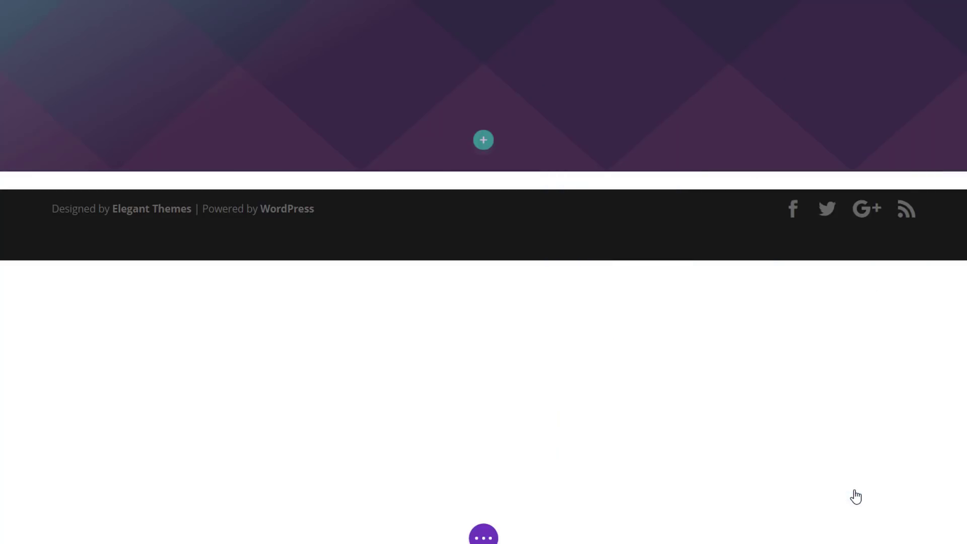
Insert a row with two equal columns into the section without adding a module.
left_click(487, 142)
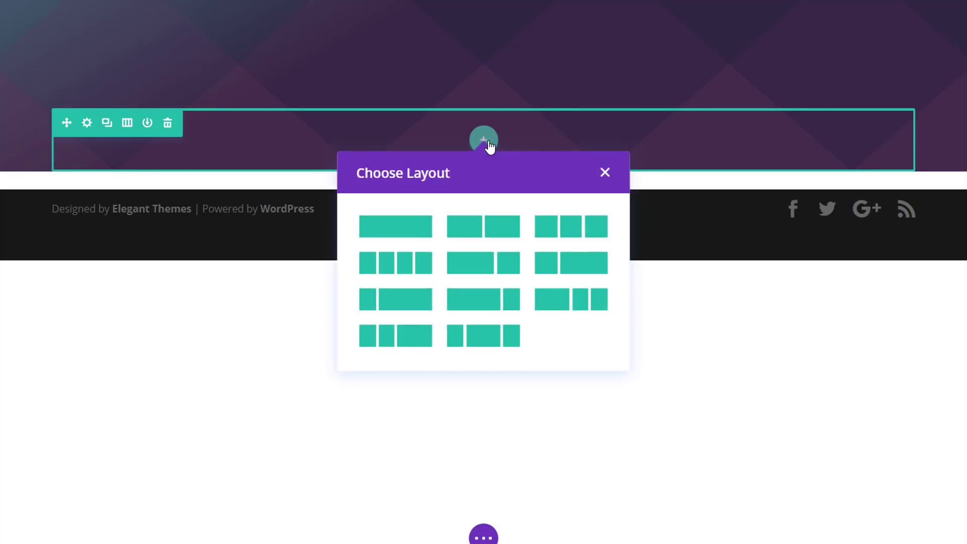
left_click(456, 232)
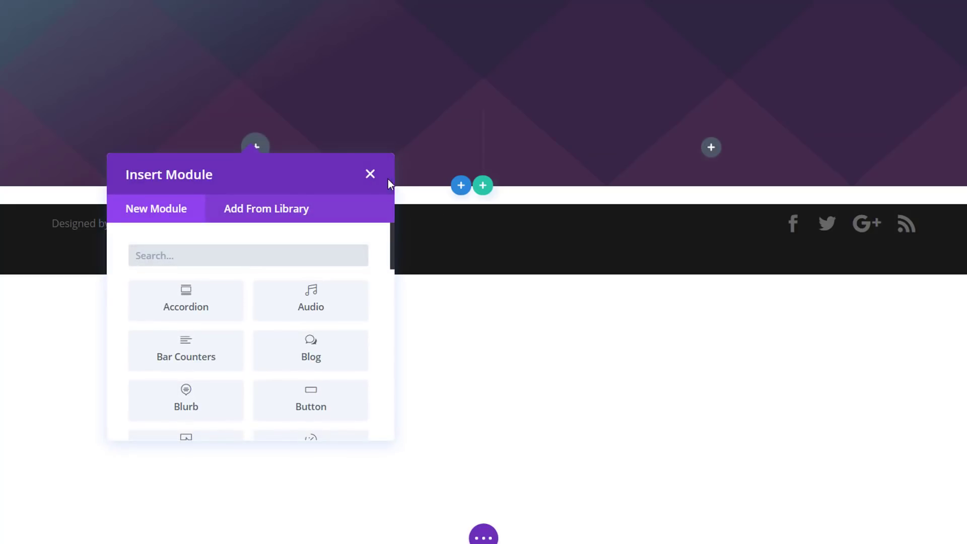
left_click(371, 174)
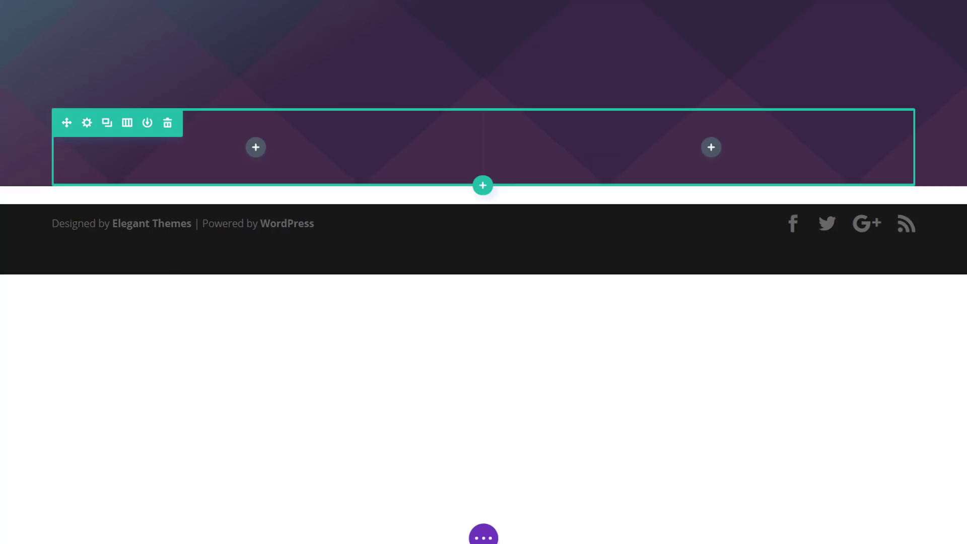
Add a background gradient to the row with rgba(255,255,255,0) as the first color and rgba(109,52,93,0.56) as the second.
left_click(86, 124)
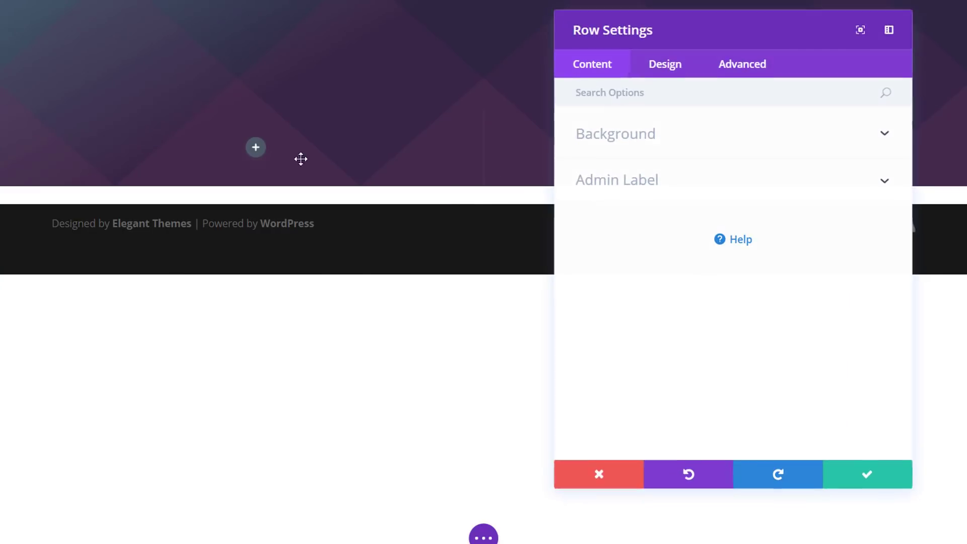
left_click(686, 137)
left_click(685, 173)
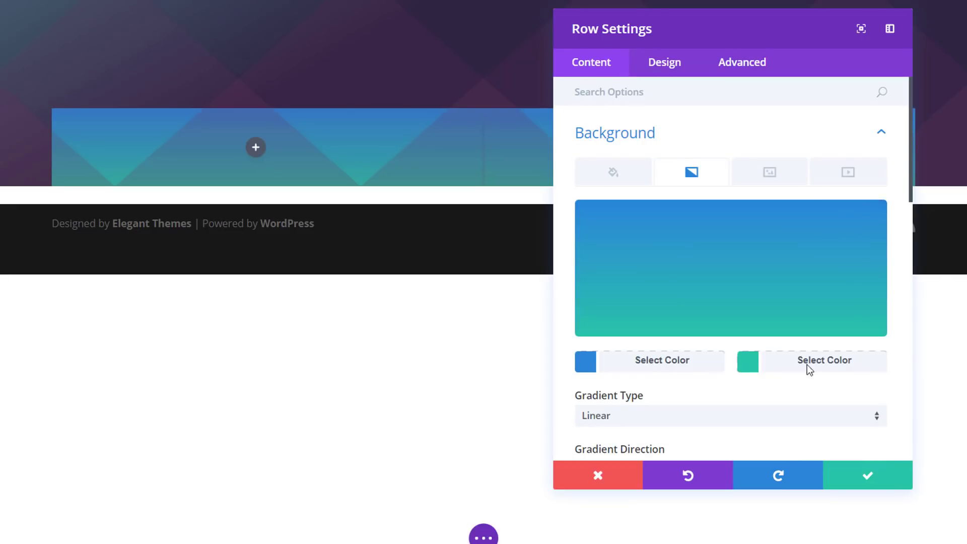
left_click(700, 361)
key("ctrl+a")
type("rgba(255,255,255,0)")
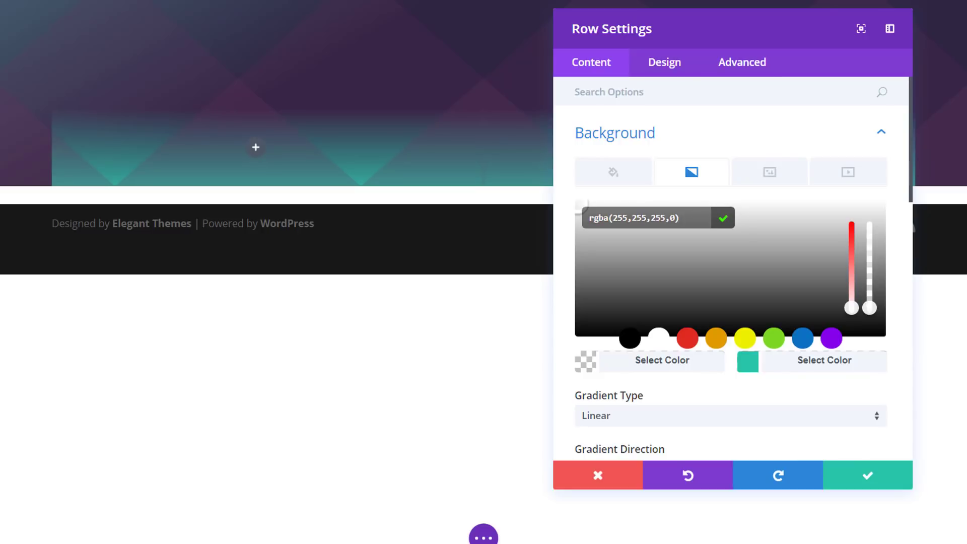
left_click(765, 364)
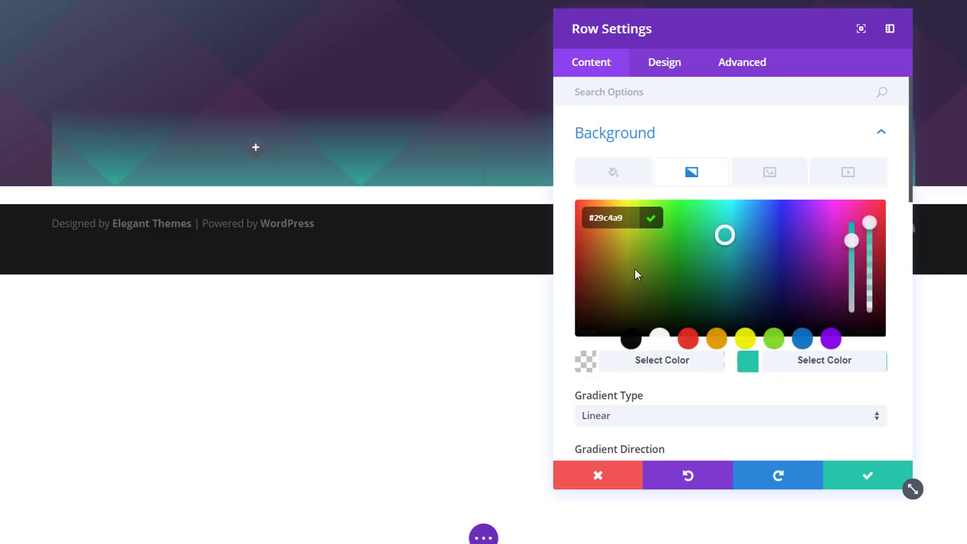
type("rgba(109,52,93,0.56)")
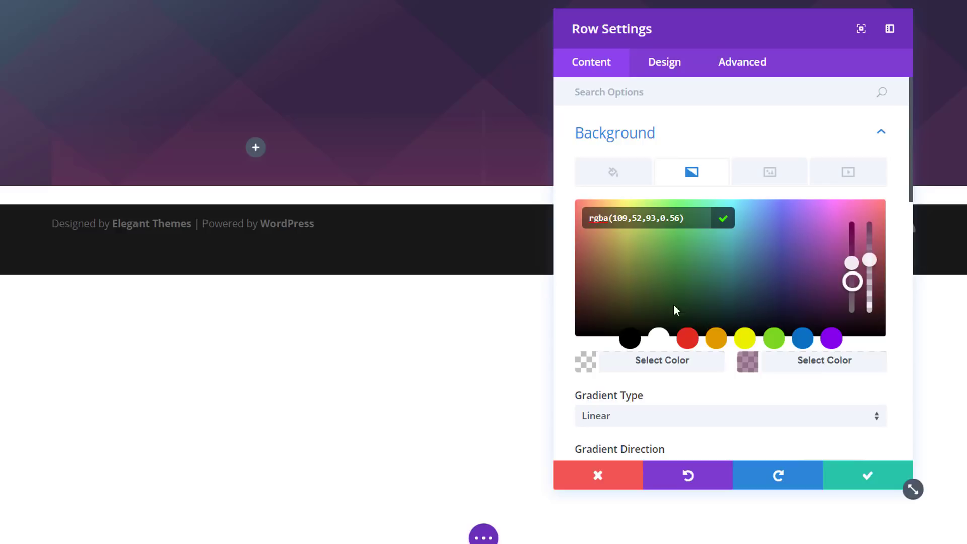
Set the row gradient's direction to 40deg, its start position to 62% and its end position to 91%.
scroll(794, 354, "down", 3)
left_click_drag(677, 311, 602, 311)
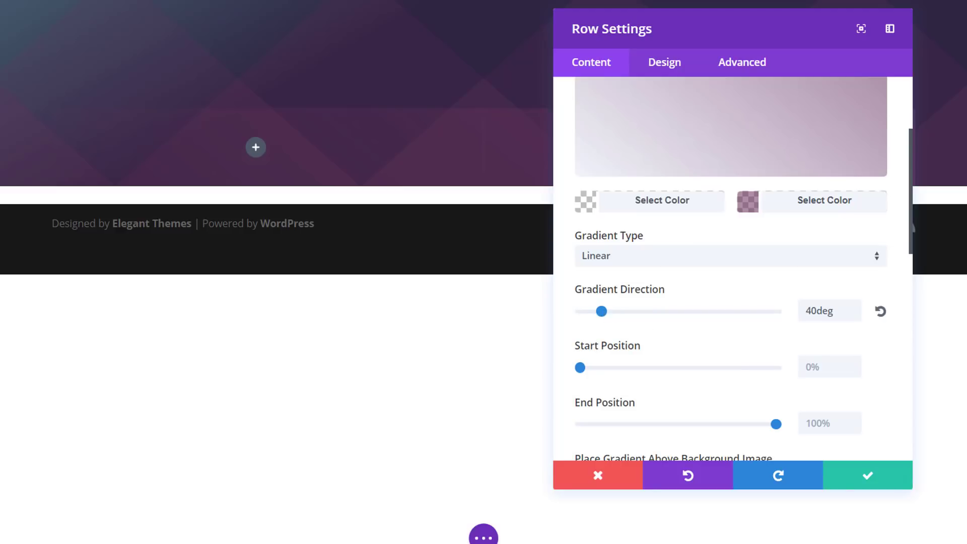
scroll(699, 372, "down", 1)
left_click_drag(579, 287, 701, 288)
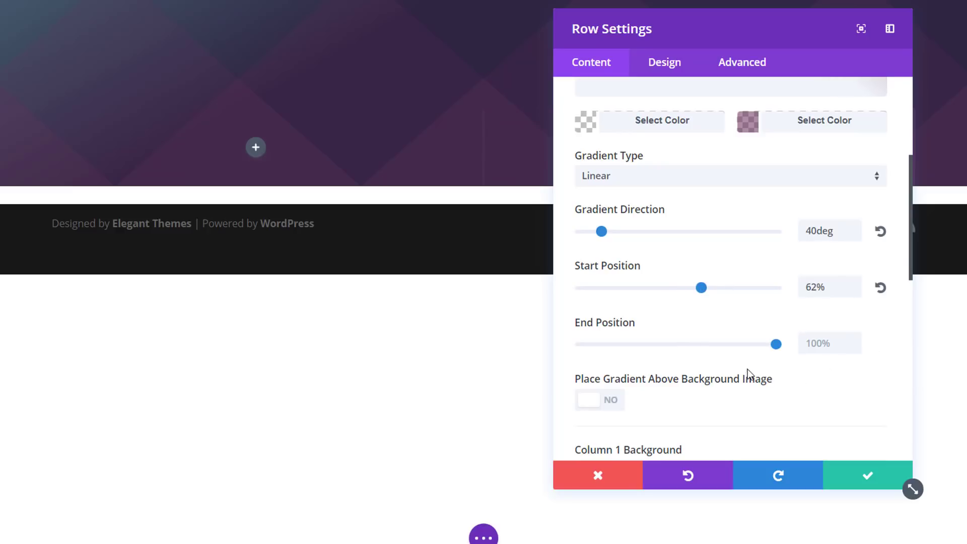
left_click_drag(776, 346, 757, 345)
left_click_drag(759, 28, 222, 35)
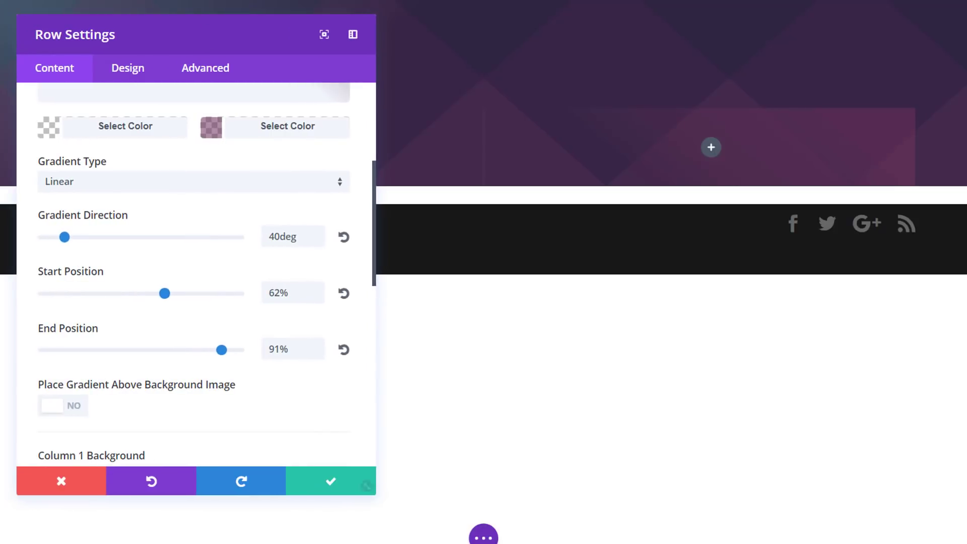
scroll(237, 194, "down", 5)
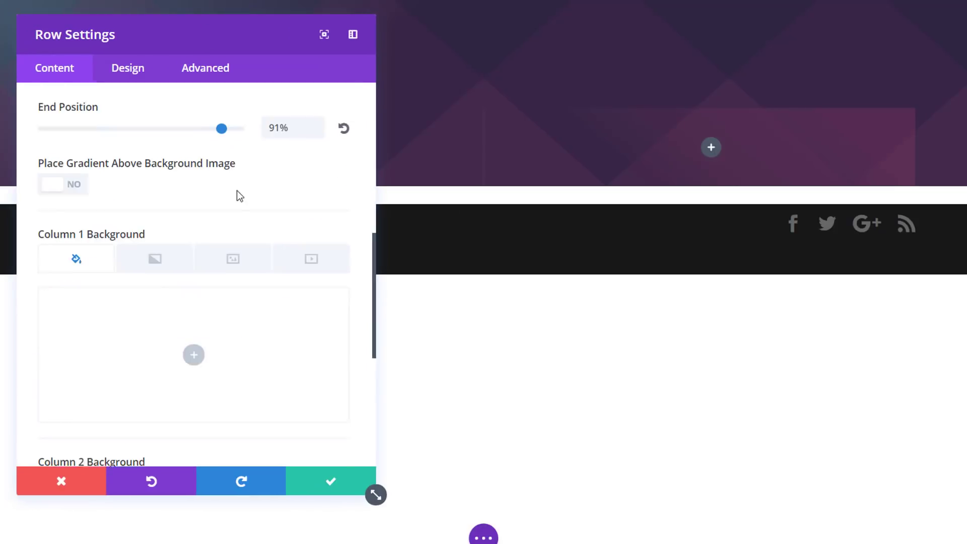
Add a gradient background to column 1 with #60a5a5 as the first color and #44335d as the second.
left_click_drag(264, 42, 749, 20)
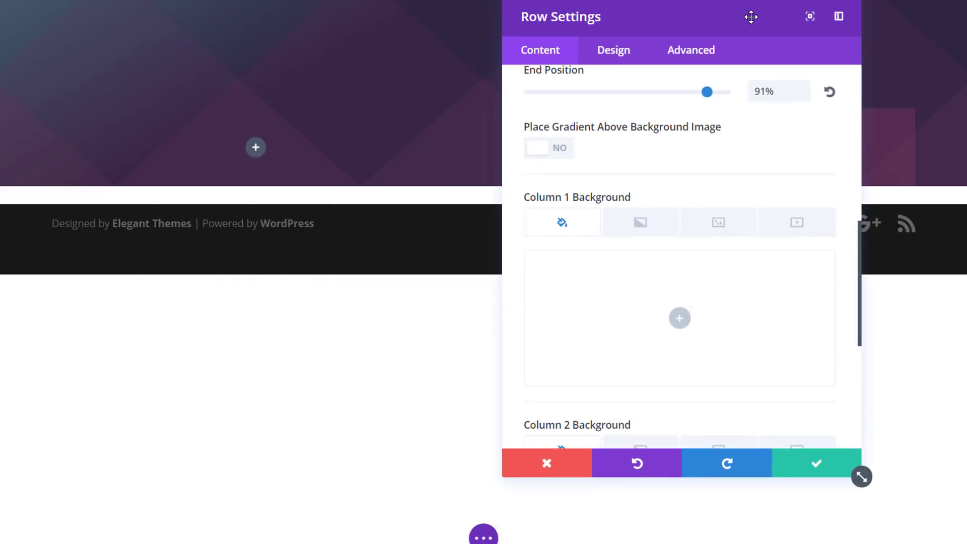
scroll(658, 166, "down", 2)
left_click(648, 142)
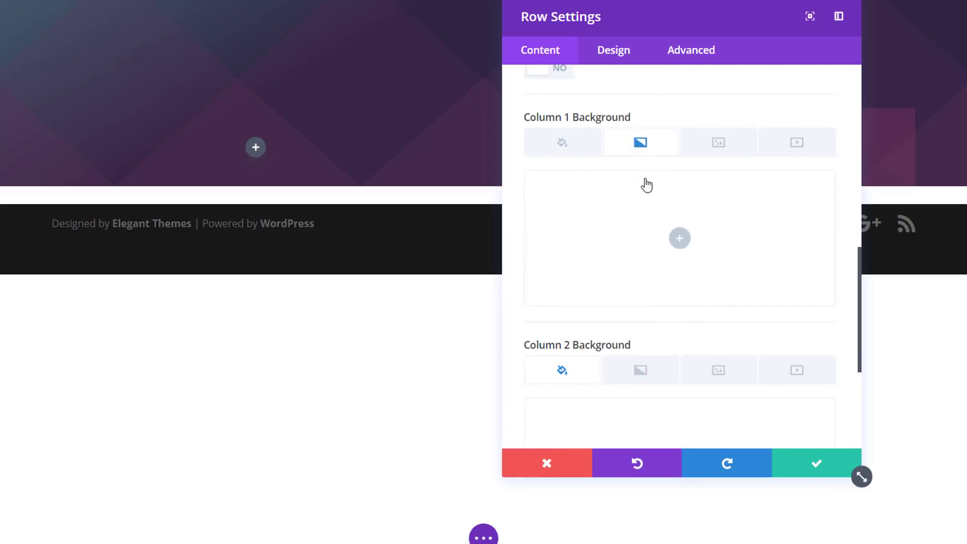
left_click(635, 215)
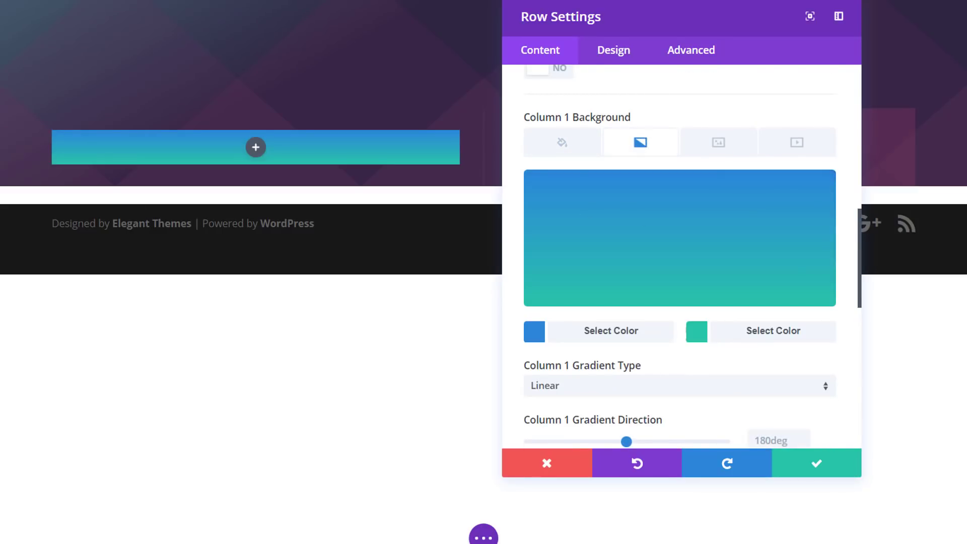
left_click(628, 336)
type("#60a5a5")
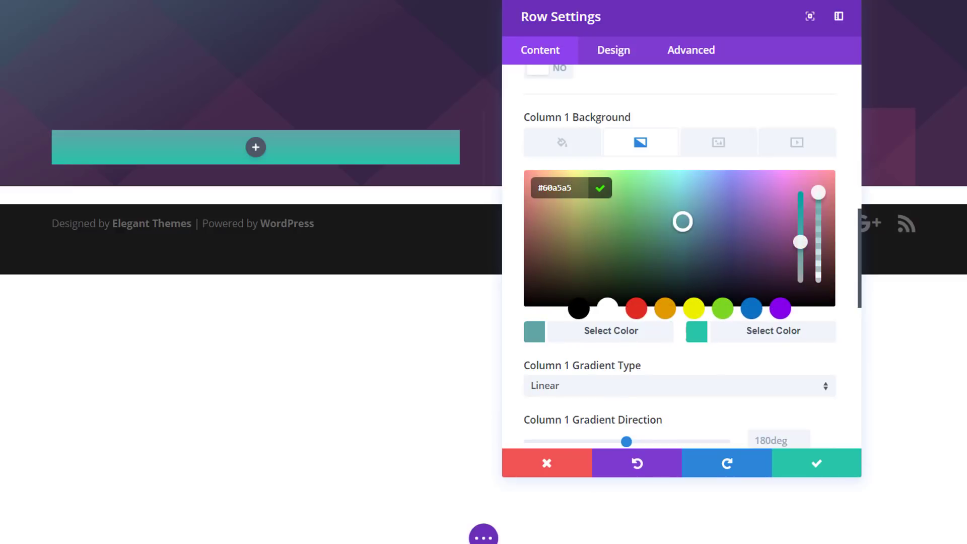
left_click(770, 335)
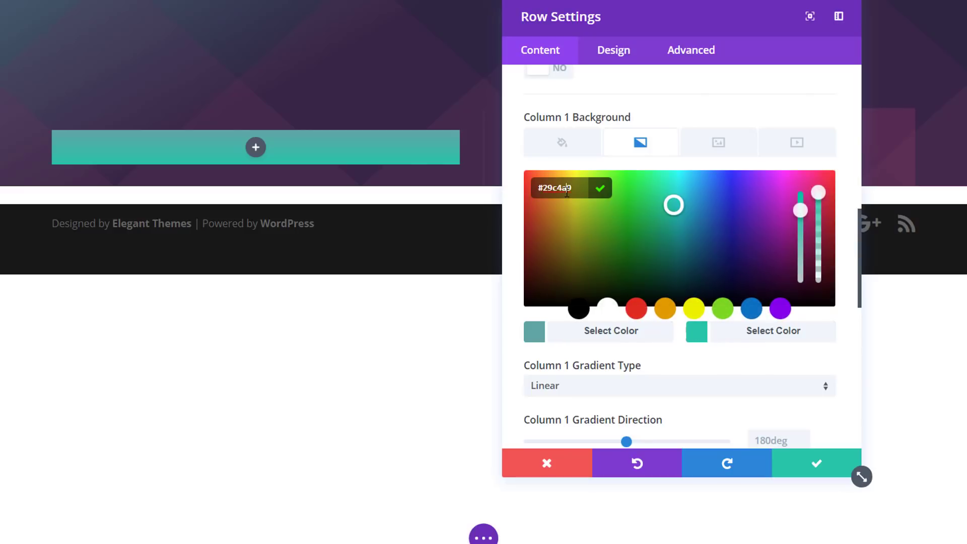
type("#44335d")
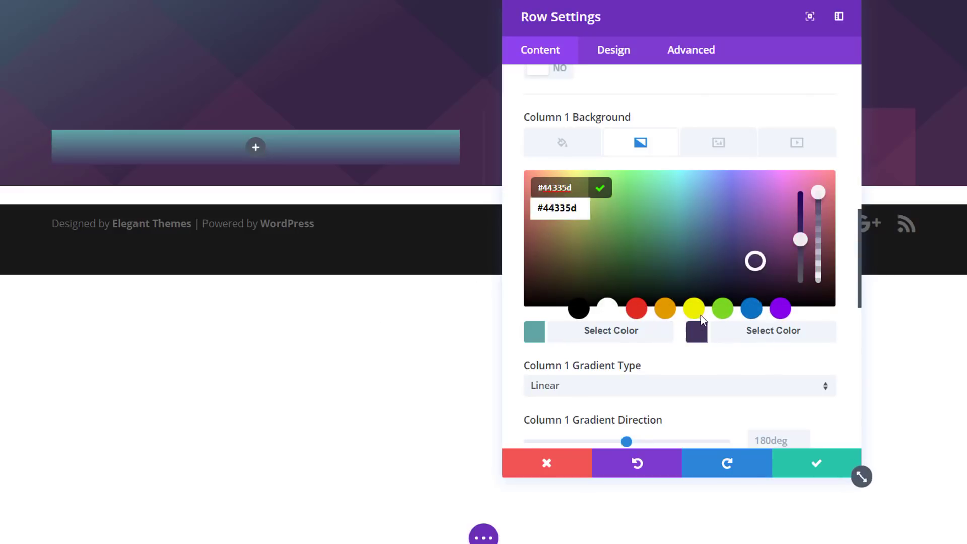
Set the column 1 gradient's direction to 141deg and its end position to 78%.
scroll(699, 315, "down", 2)
left_click_drag(625, 361, 605, 362)
left_click(778, 359)
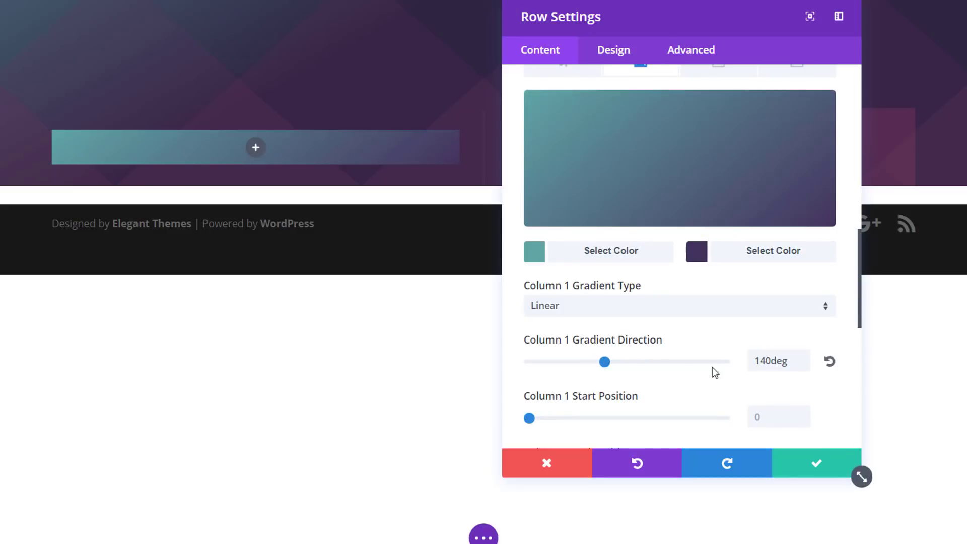
left_click(772, 360)
key("BackSpace")
type("1")
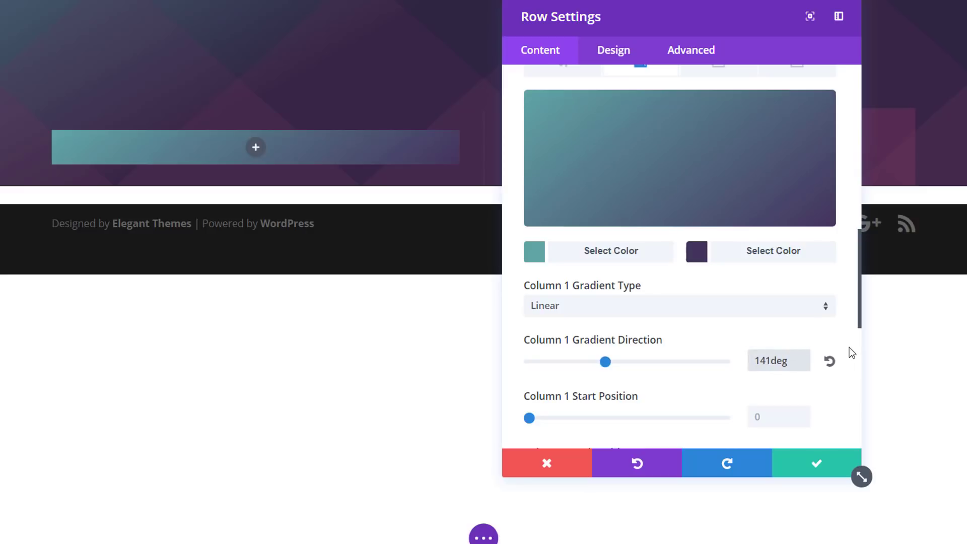
left_click(851, 353)
scroll(656, 382, "down", 2)
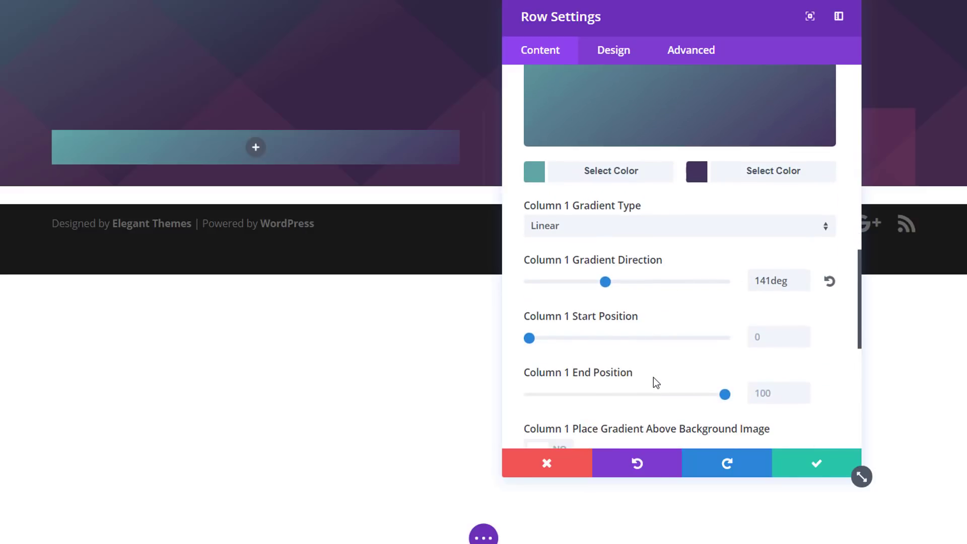
left_click_drag(724, 393, 684, 399)
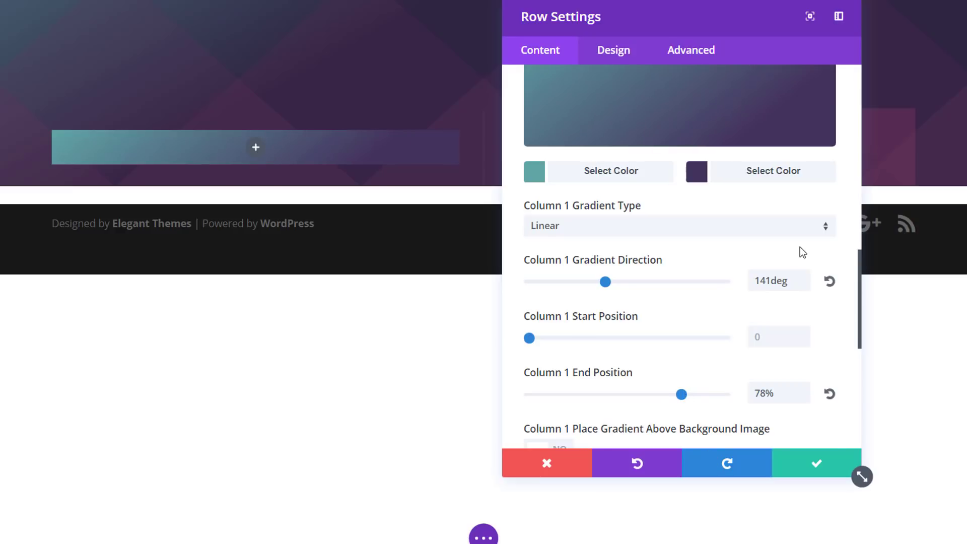
Add the portrait of the man in the plaid shirt as column 1's background image and set its blend to Multiply.
scroll(801, 252, "up", 3)
left_click(686, 172)
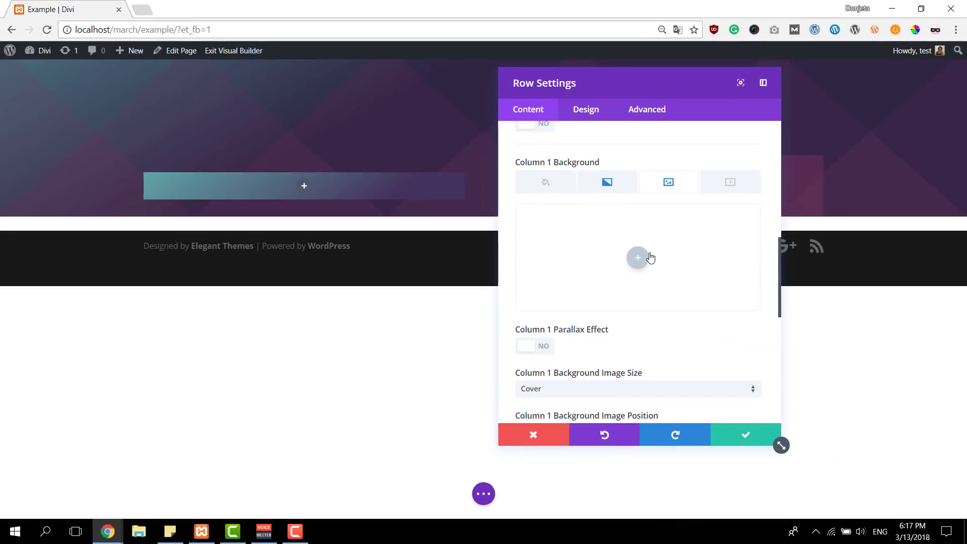
left_click(653, 250)
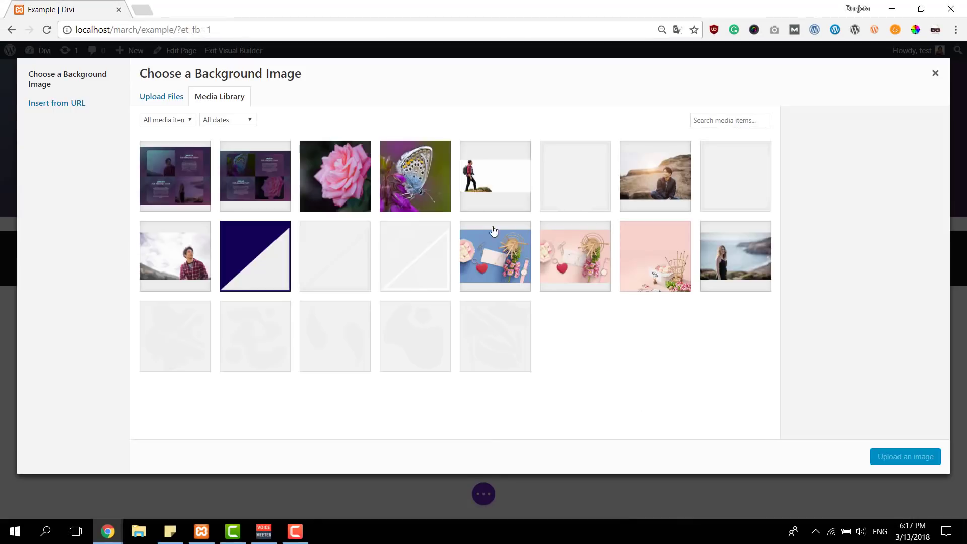
left_click(175, 263)
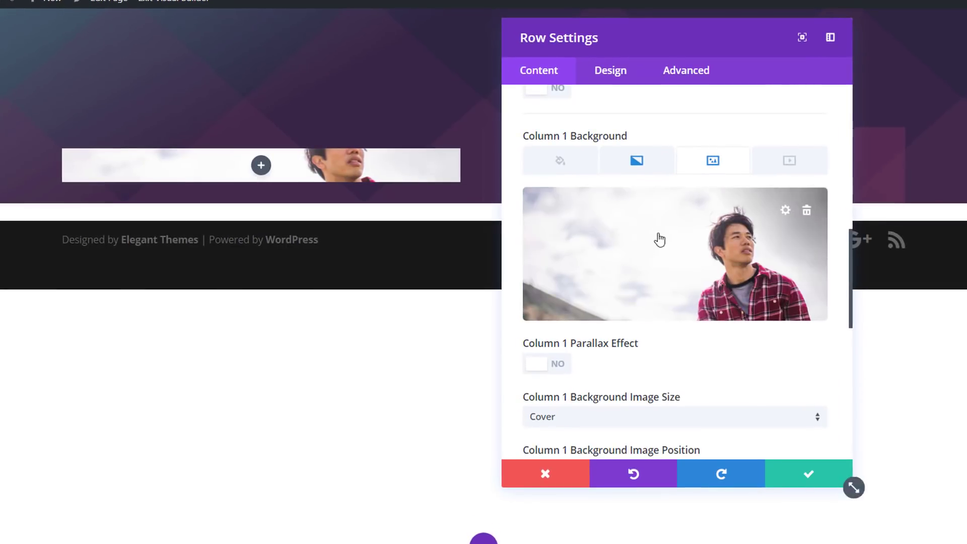
scroll(659, 251, "down", 5)
scroll(660, 267, "up", 3)
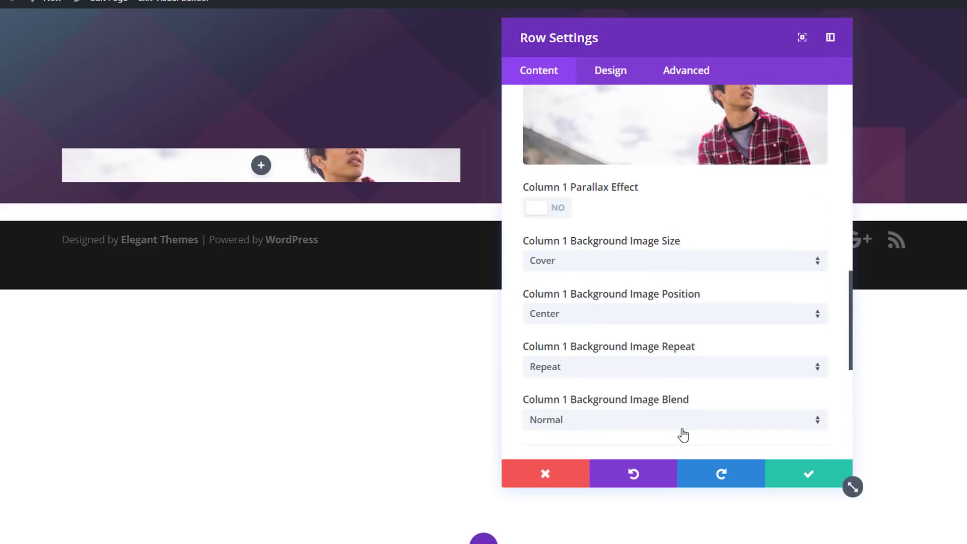
left_click(683, 425)
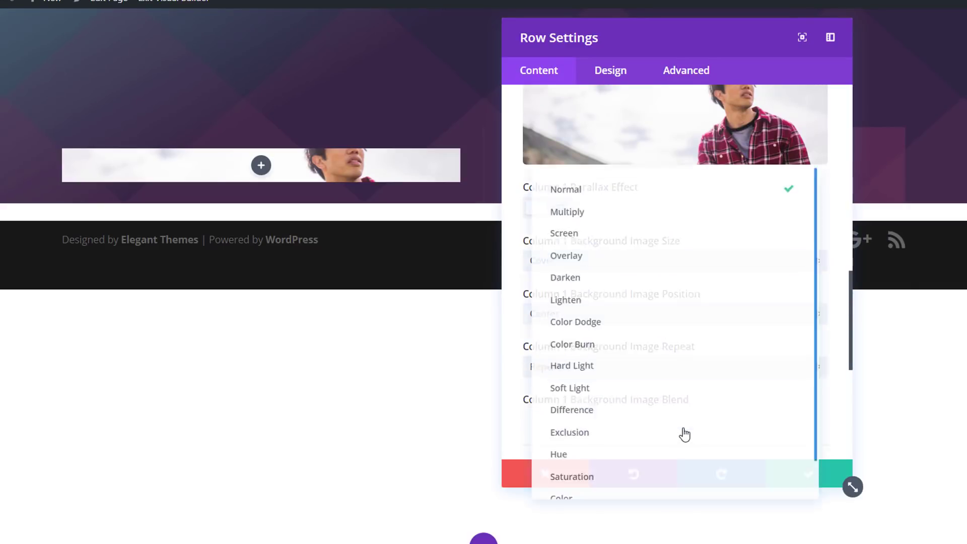
left_click(664, 206)
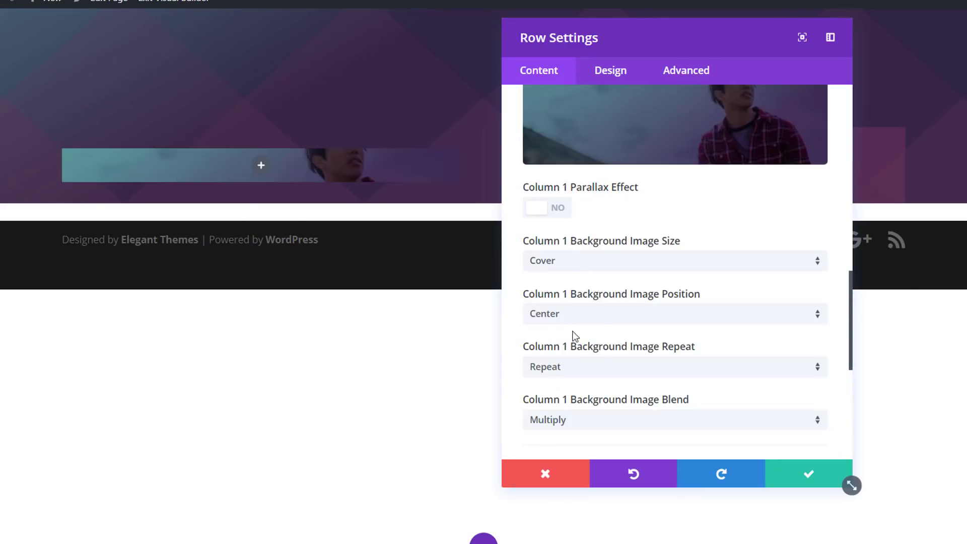
Enable a custom width for the row and set it to 1700px.
scroll(584, 329, "down", 5)
scroll(614, 292, "up", 8)
left_click(624, 73)
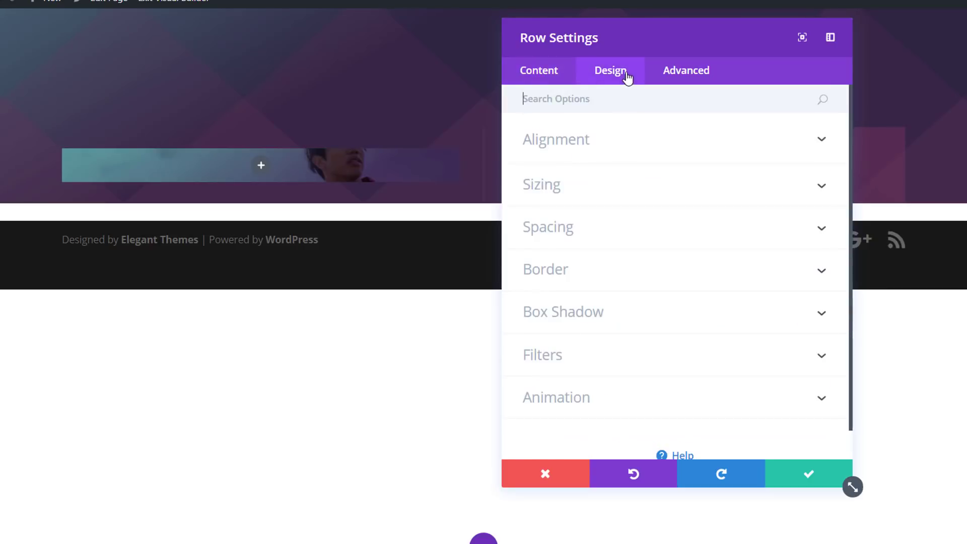
left_click(621, 190)
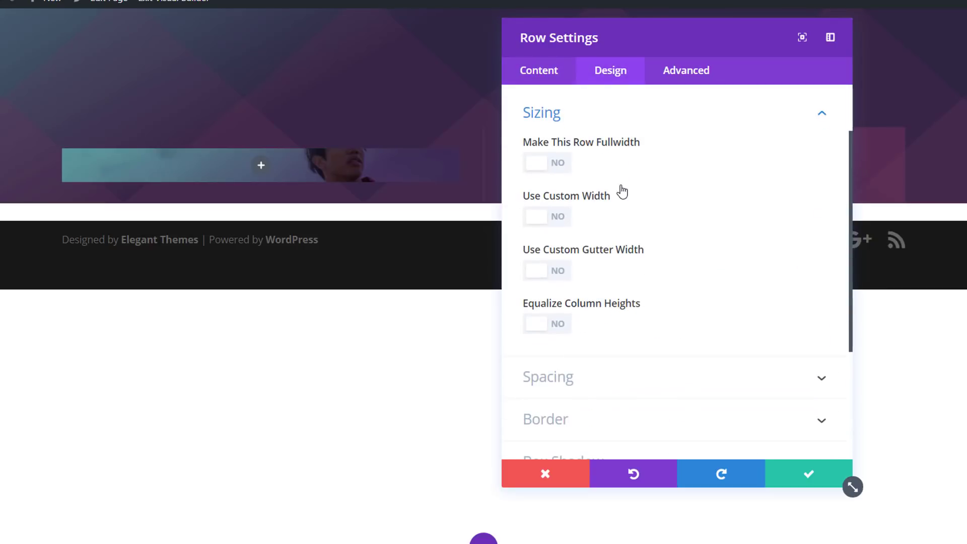
left_click(556, 217)
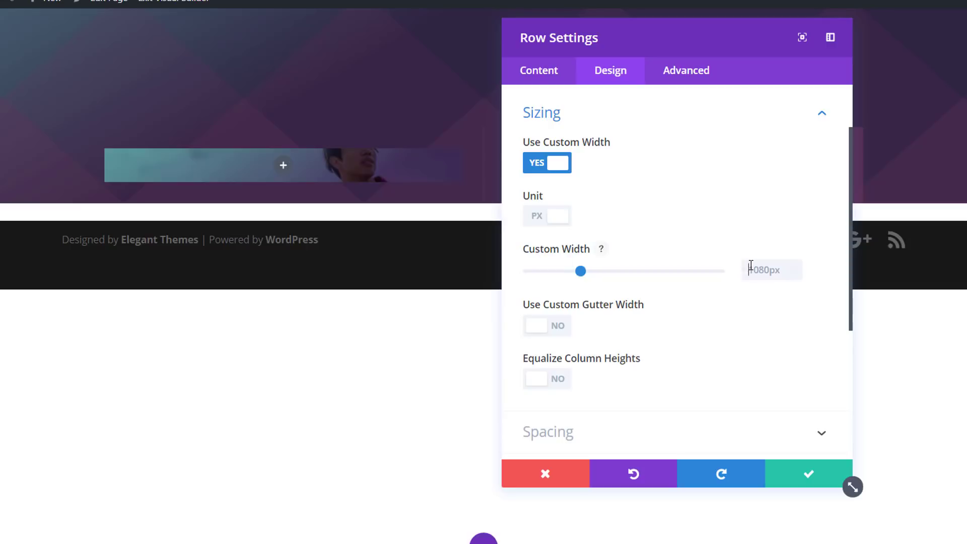
left_click(769, 272)
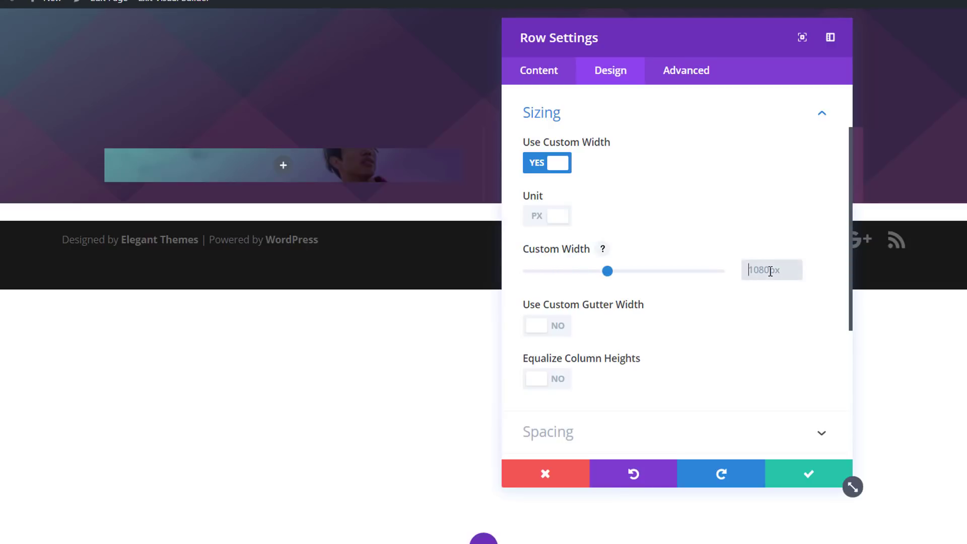
type("1700")
left_click(777, 322)
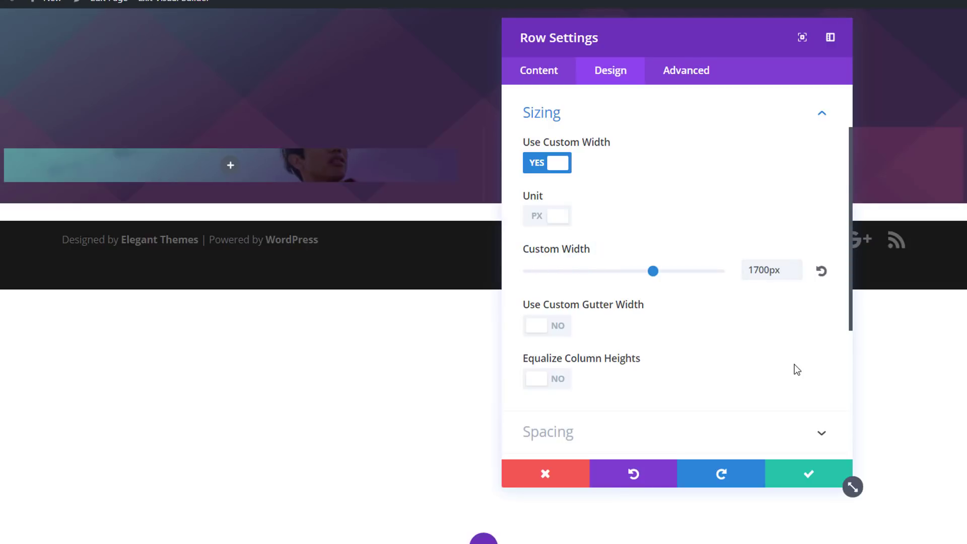
Enable a custom gutter width of 1 for the row and equalize its column heights.
left_click(559, 334)
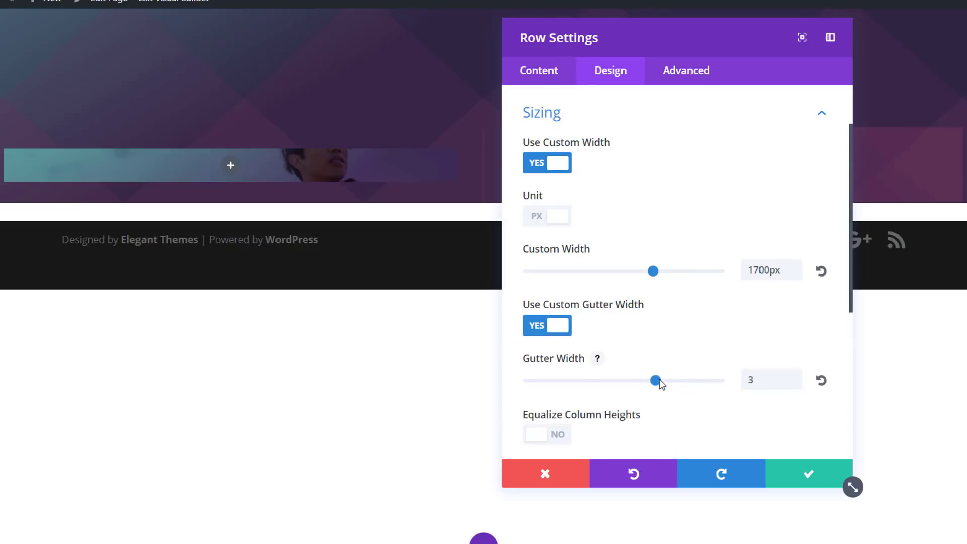
left_click(527, 381)
left_click_drag(716, 29, 878, 40)
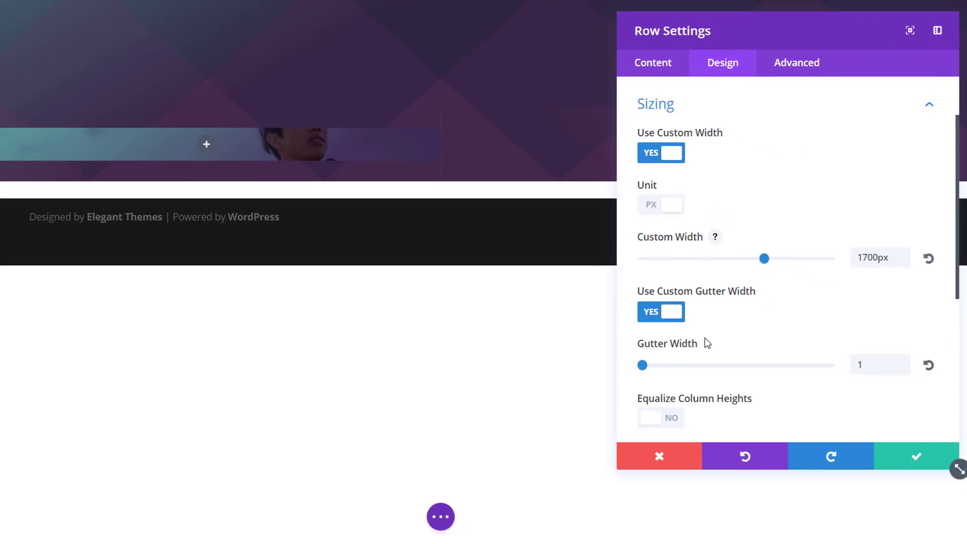
scroll(705, 337, "down", 2)
left_click(662, 341)
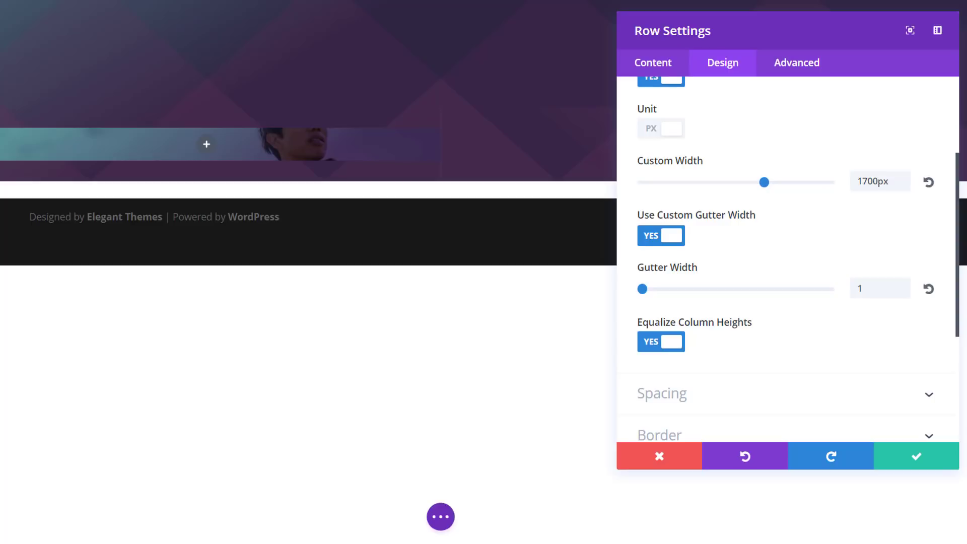
Set the row's custom padding to 0px for top, right, bottom and left.
scroll(770, 365, "down", 3)
left_click(746, 244)
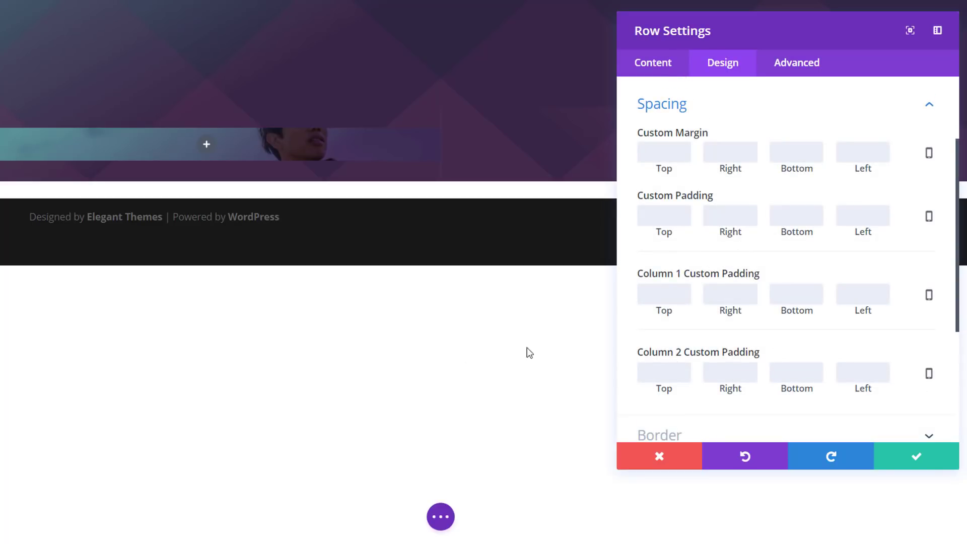
type("0")
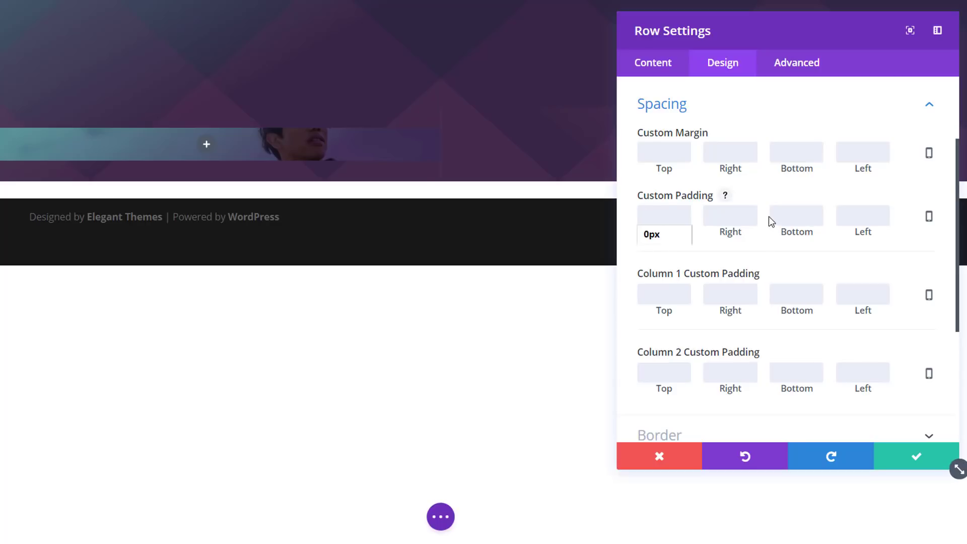
left_click(745, 216)
type("0")
left_click(788, 216)
type("0")
left_click(860, 218)
type("0")
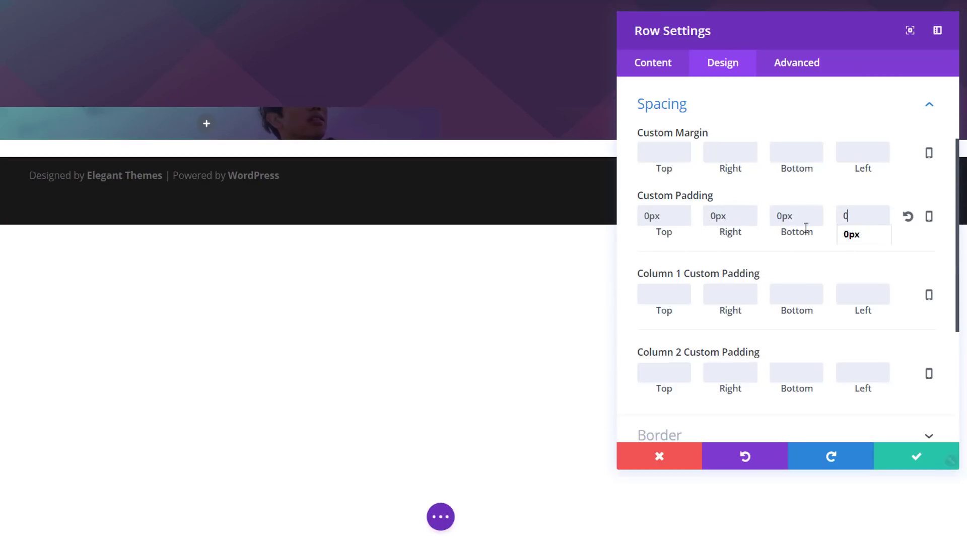
Round the row's top corners with a 50px radius in its border settings.
scroll(807, 231, "down", 5)
left_click(709, 235)
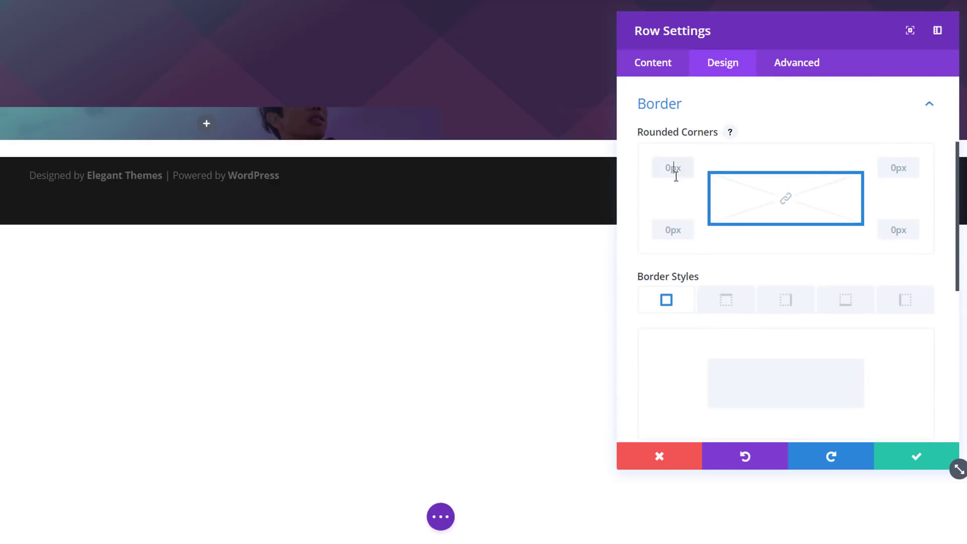
left_click(911, 168)
type("50px")
Apply the first box shadow preset to the row and save the row settings.
scroll(833, 285, "down", 5)
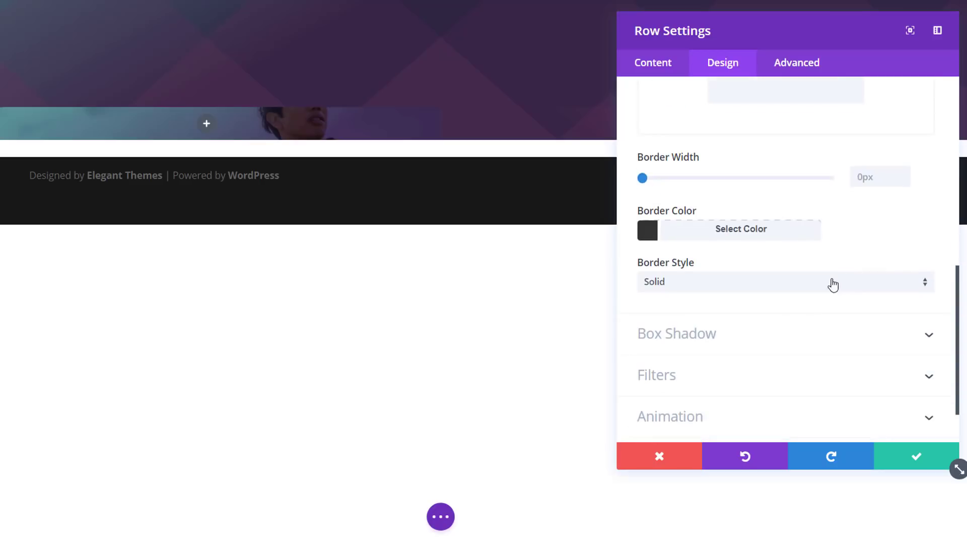
left_click(780, 333)
left_click(735, 196)
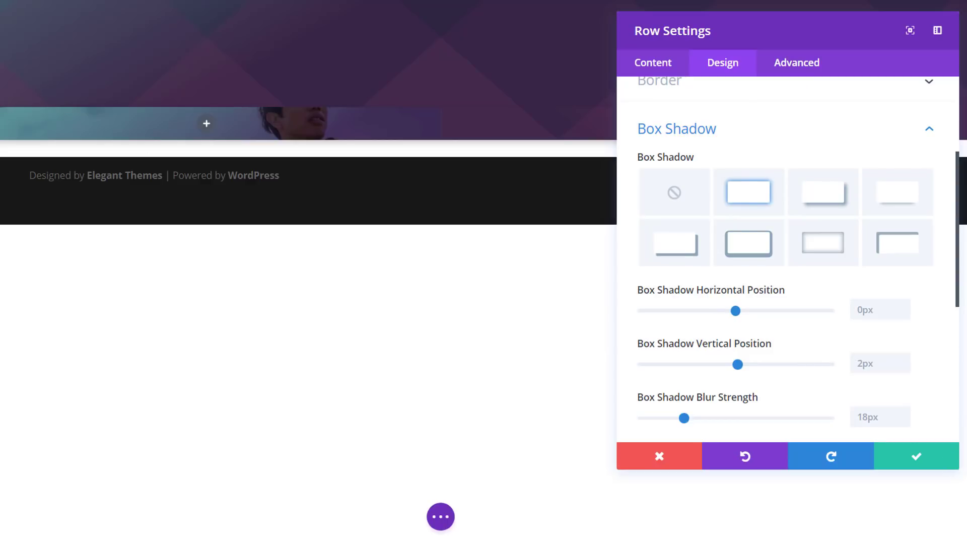
left_click(882, 468)
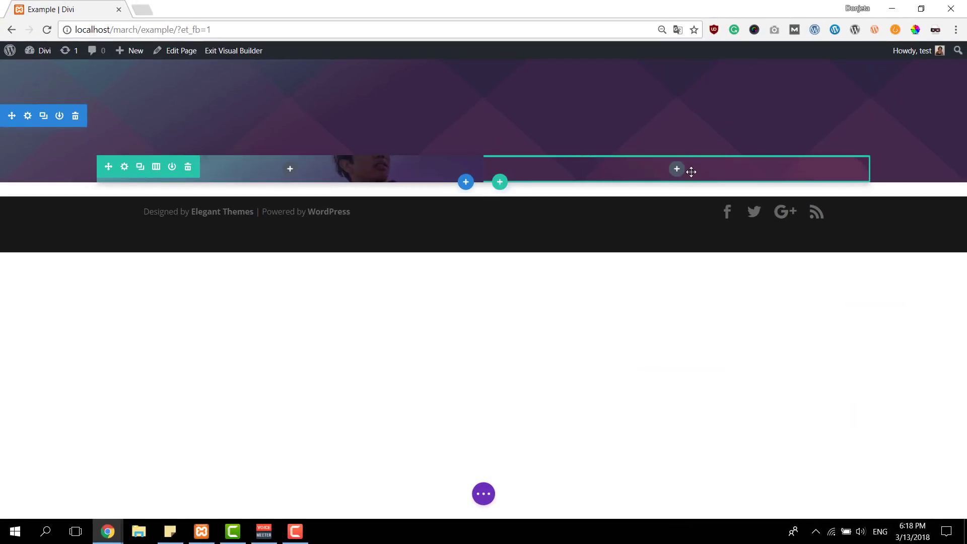
Insert an Image module in the row's second column using patrick_portraits-58.jpg from the media library.
left_click(677, 169)
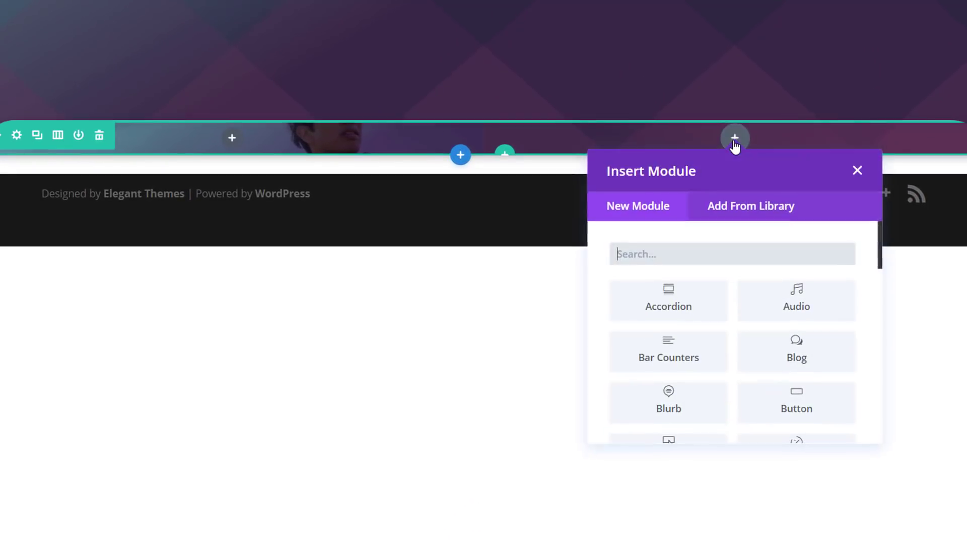
type("im")
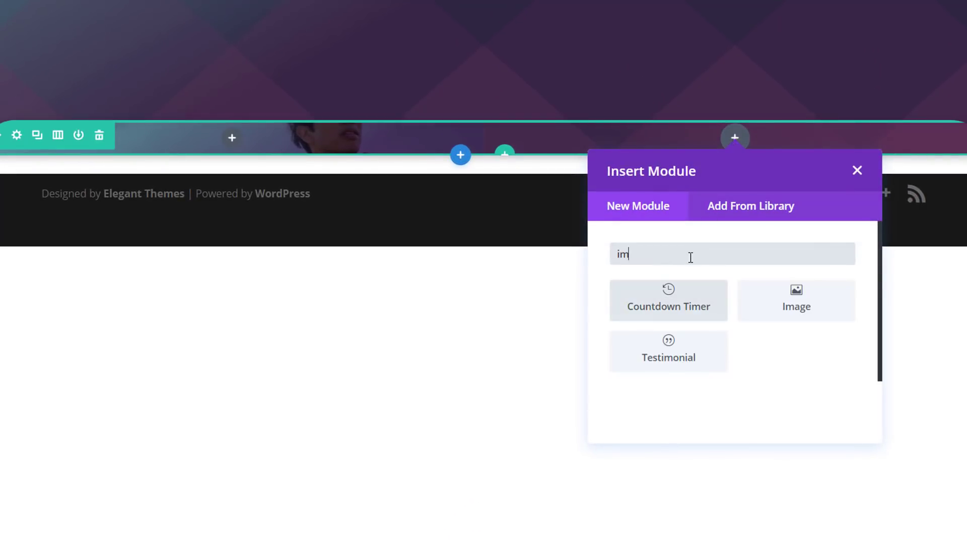
left_click(797, 300)
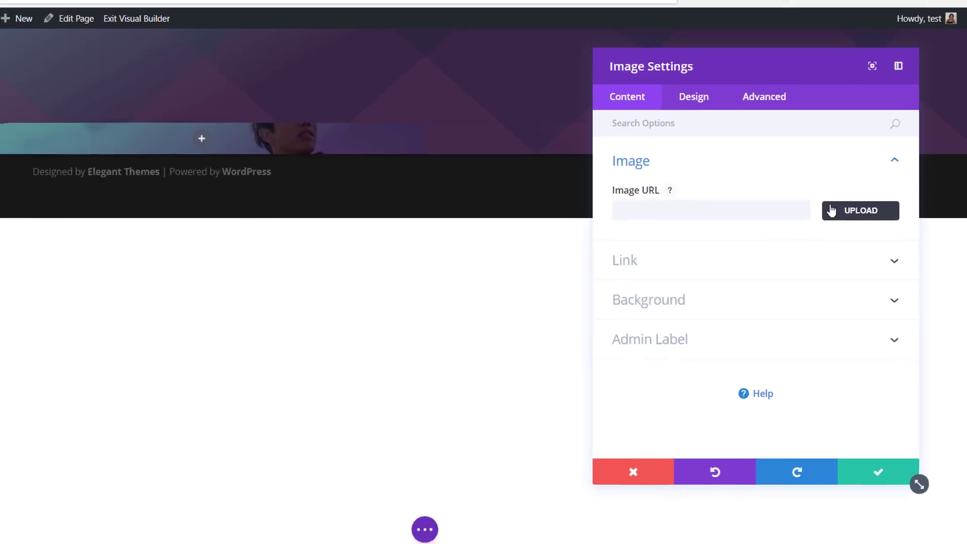
left_click(912, 201)
left_click(206, 253)
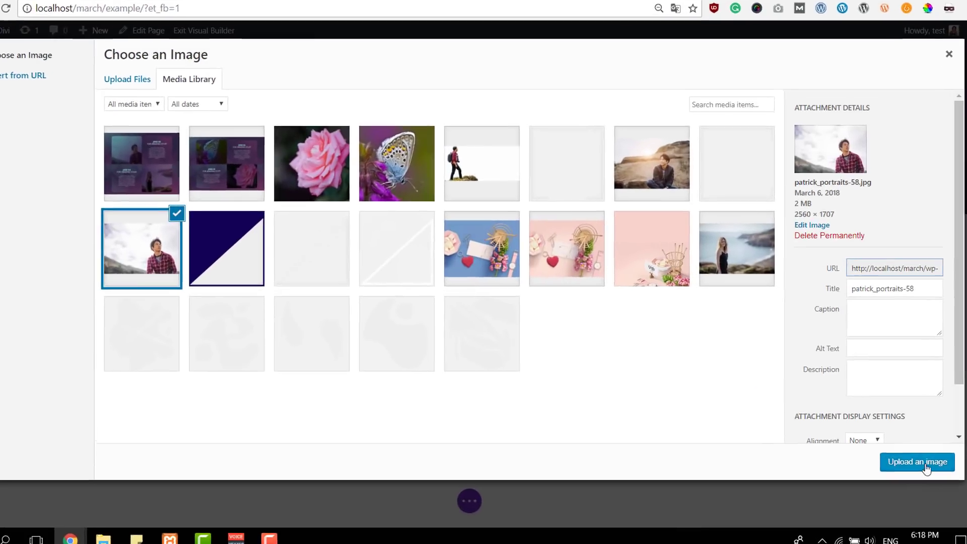
left_click(904, 456)
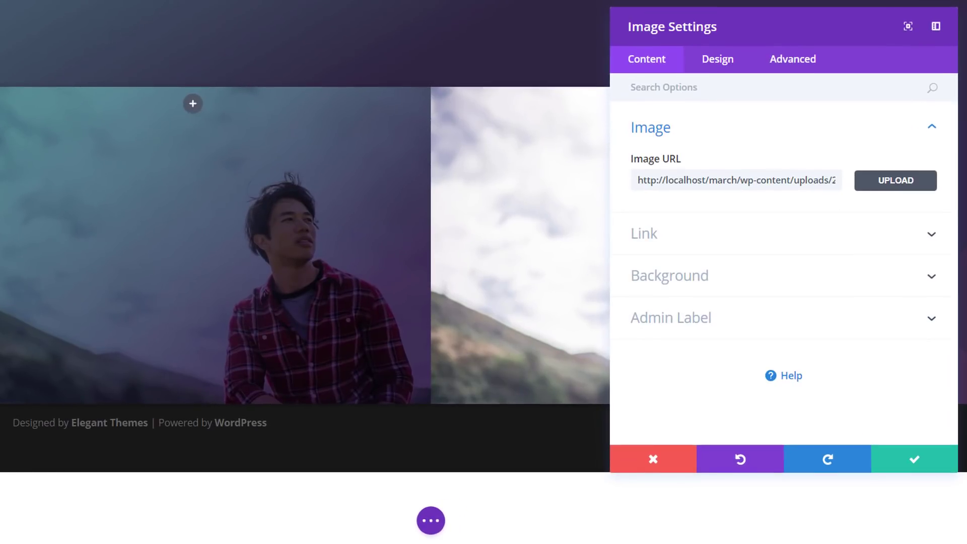
Lower the image module's opacity to 40% in its filter settings.
left_click_drag(744, 28, 137, 40)
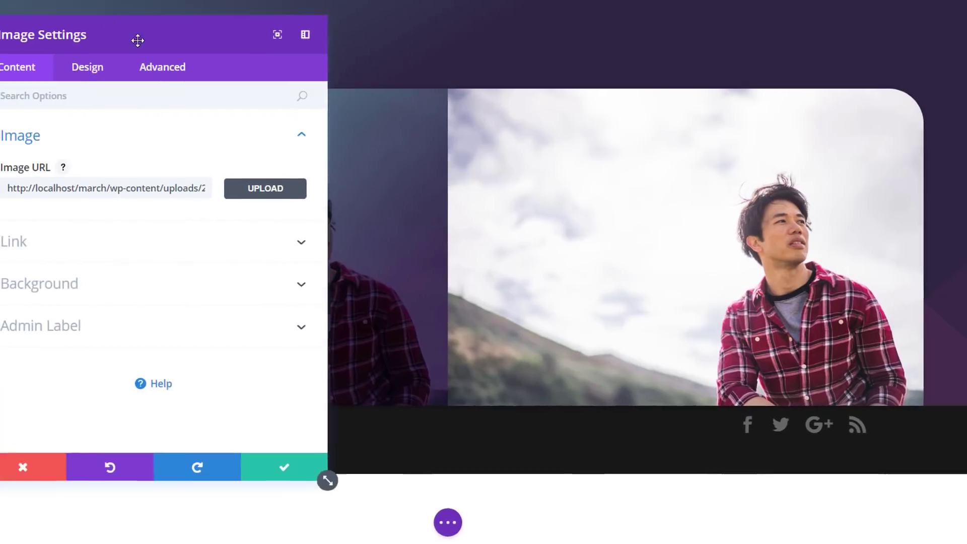
left_click(129, 120)
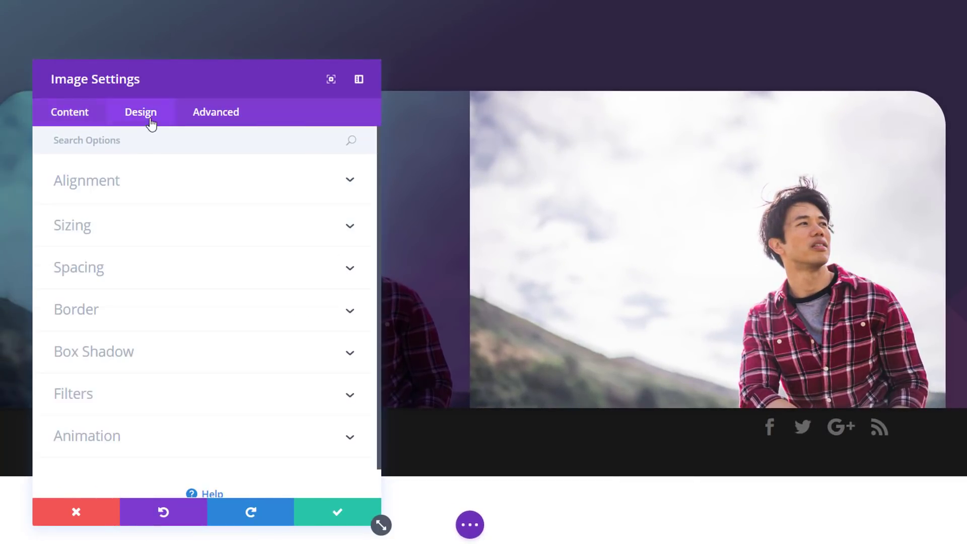
left_click(160, 391)
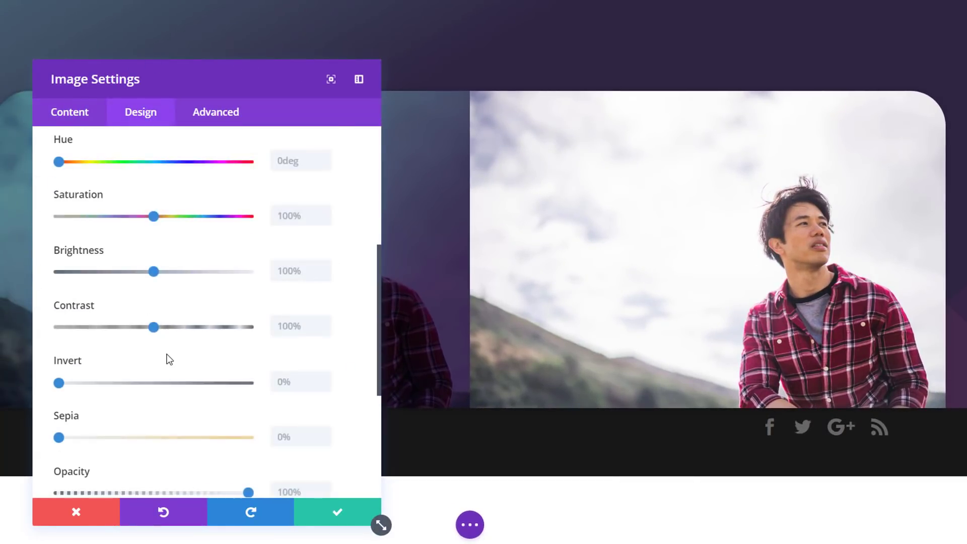
scroll(168, 358, "down", 5)
left_click_drag(248, 263, 134, 252)
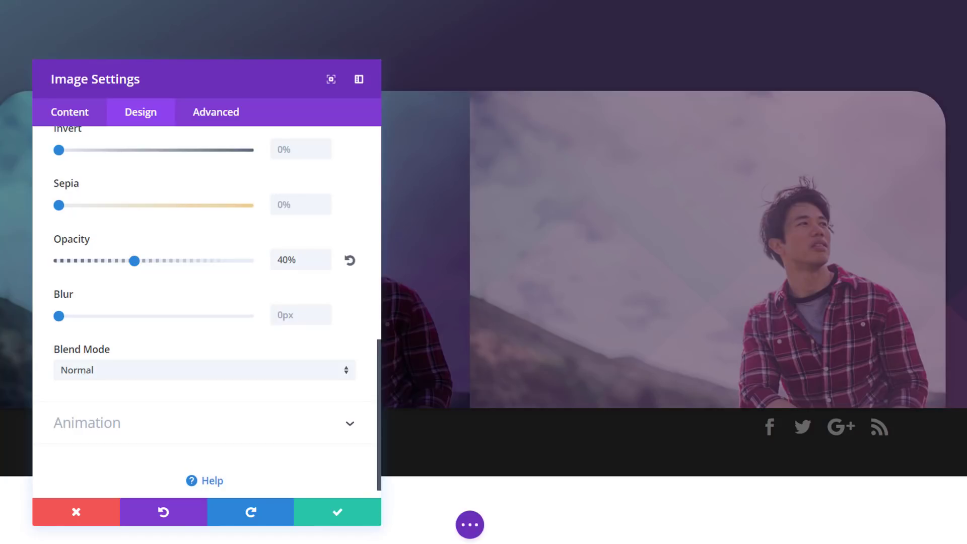
Disable the image module on desktop in its visibility settings and save the module.
left_click(215, 111)
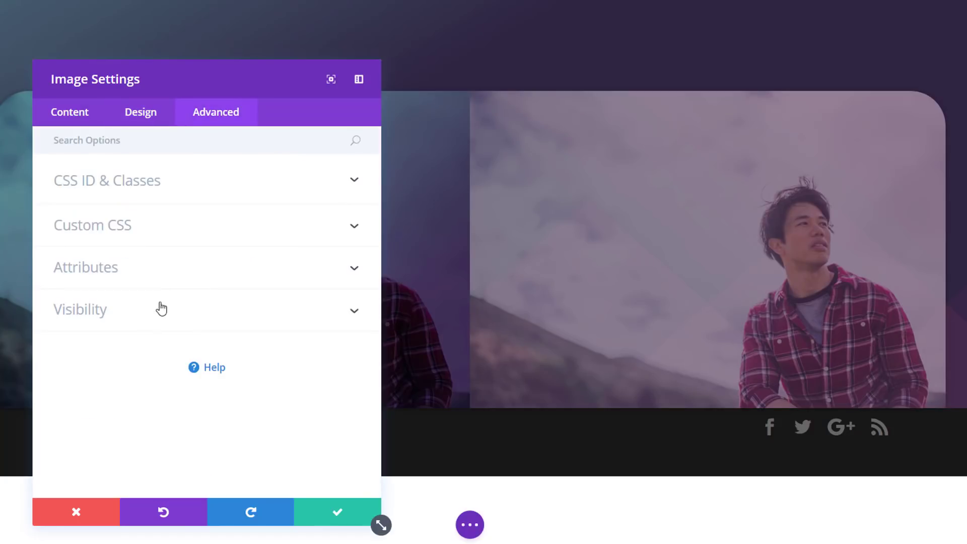
left_click(150, 322)
left_click(69, 392)
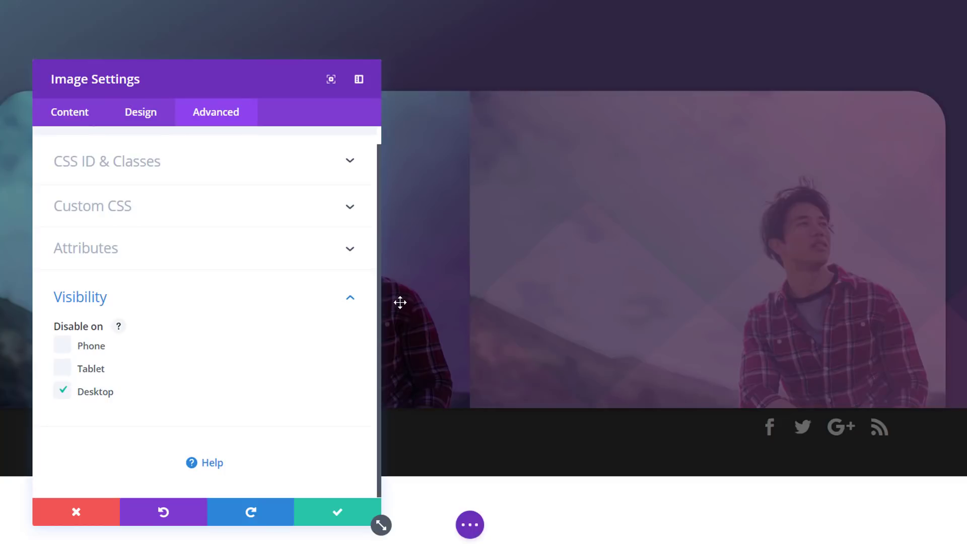
left_click(324, 519)
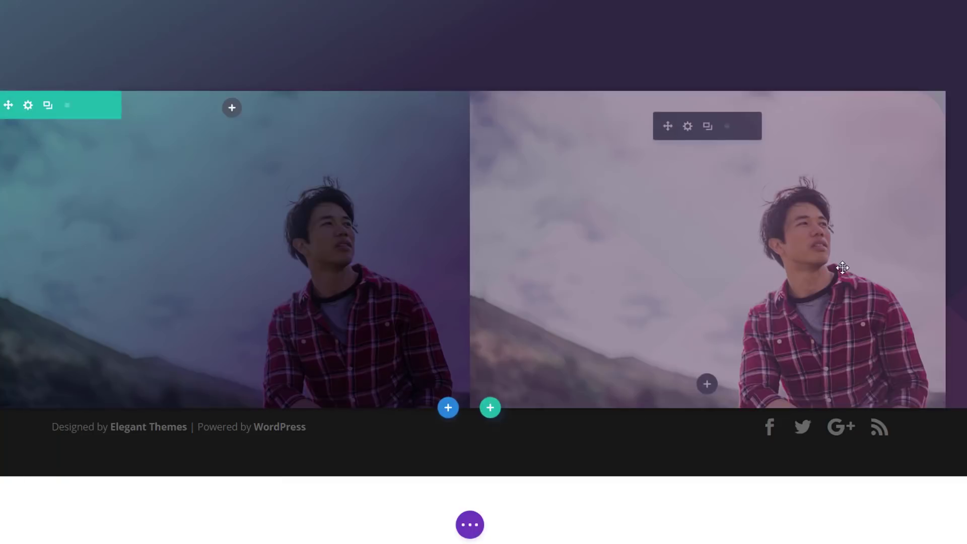
Add a Text module below the image in the second column with the content "join us".
left_click(707, 385)
type("text")
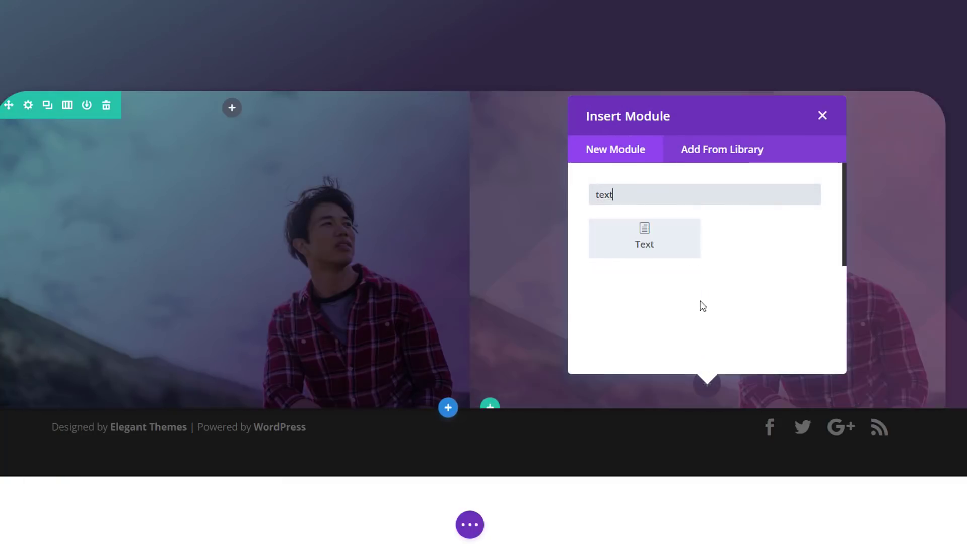
left_click(667, 232)
left_click(108, 349)
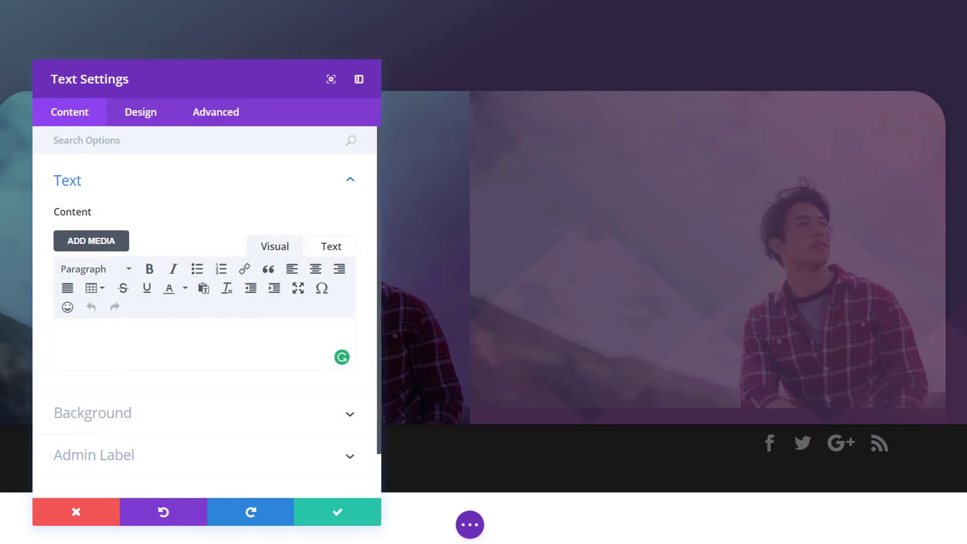
type("join us")
Style the "join us" text as Ultra Bold, uppercase, with a 40px text size.
left_click(156, 117)
left_click(174, 182)
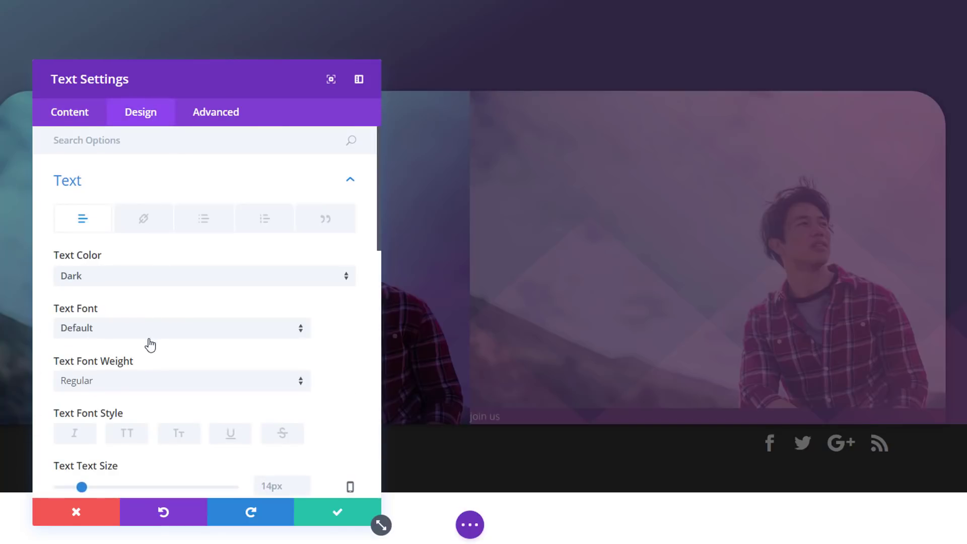
left_click(149, 386)
left_click(146, 471)
scroll(193, 330, "down", 2)
left_click(134, 361)
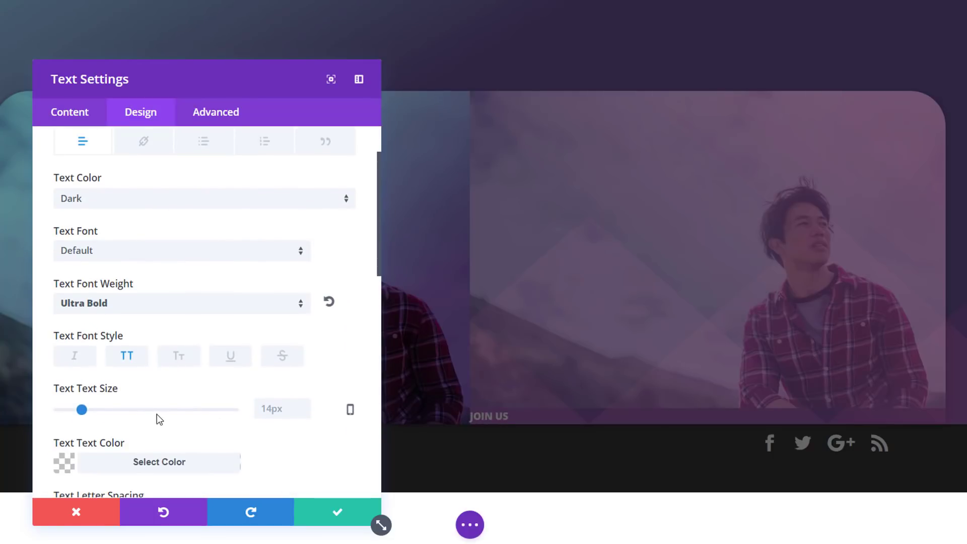
left_click_drag(98, 410, 131, 414)
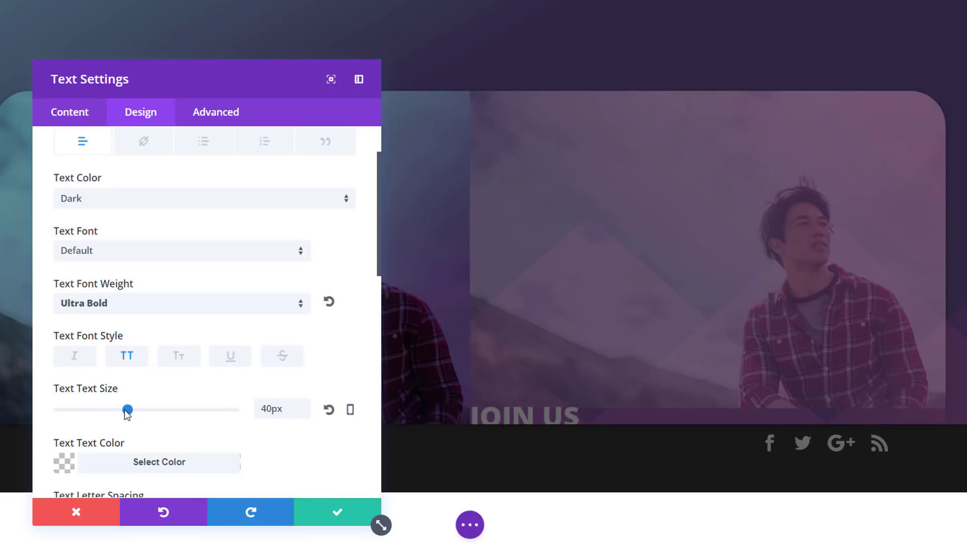
Set the "join us" text color to #85e2db.
left_click(136, 459)
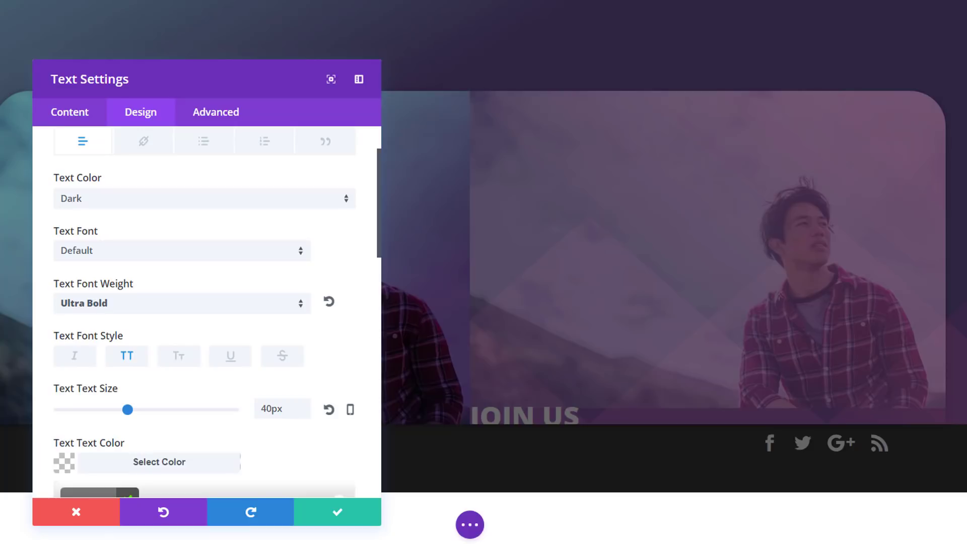
scroll(67, 397, "down", 3)
left_click(96, 347)
type("#85e2db")
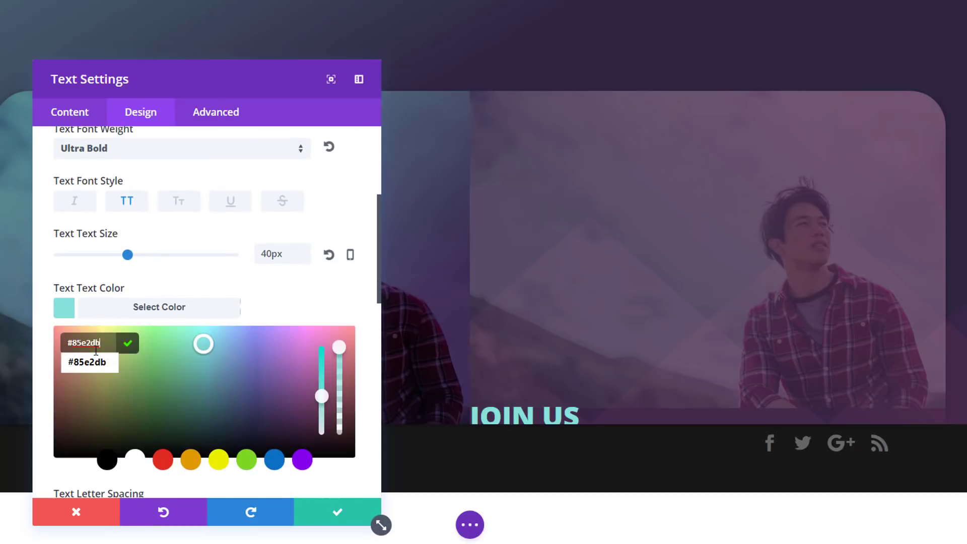
Set the "join us" text line height to 1em and center its text orientation.
scroll(161, 369, "down", 6)
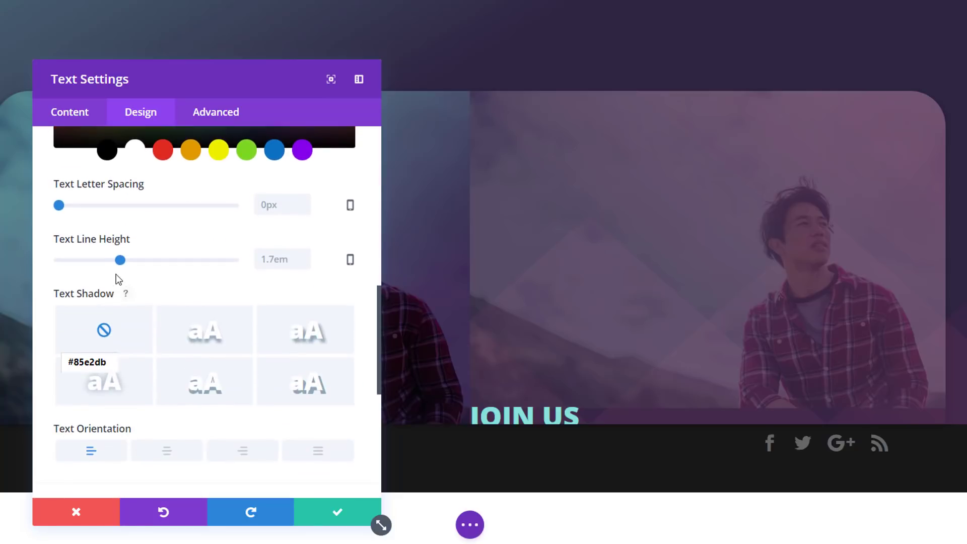
left_click_drag(123, 262, 46, 271)
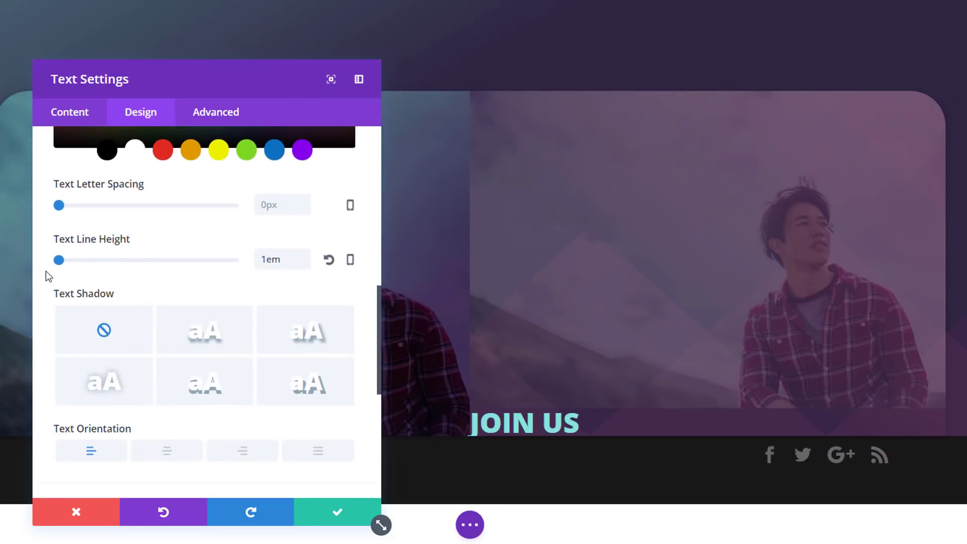
left_click(147, 455)
scroll(147, 454, "down", 3)
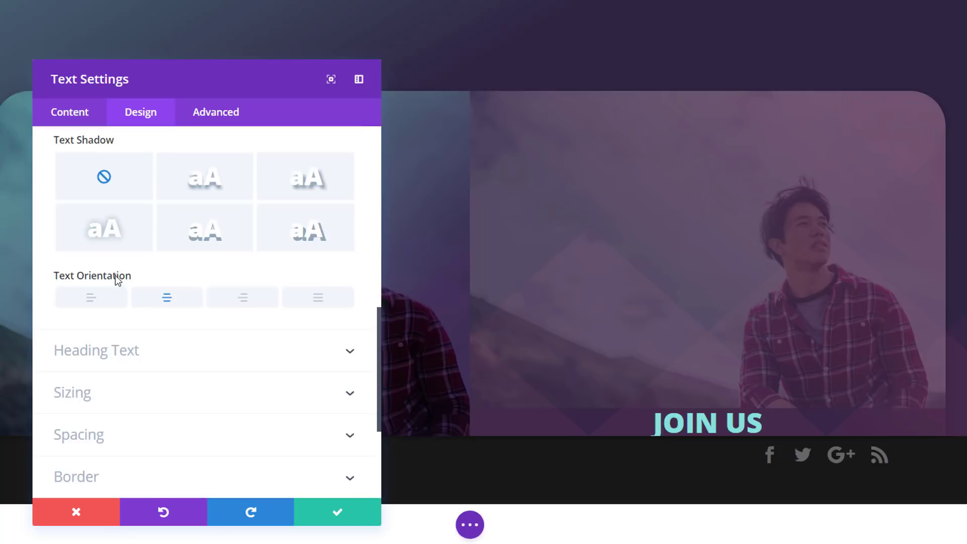
Give the "join us" text module a custom top margin of 100 and save it.
scroll(117, 280, "down", 3)
left_click(137, 294)
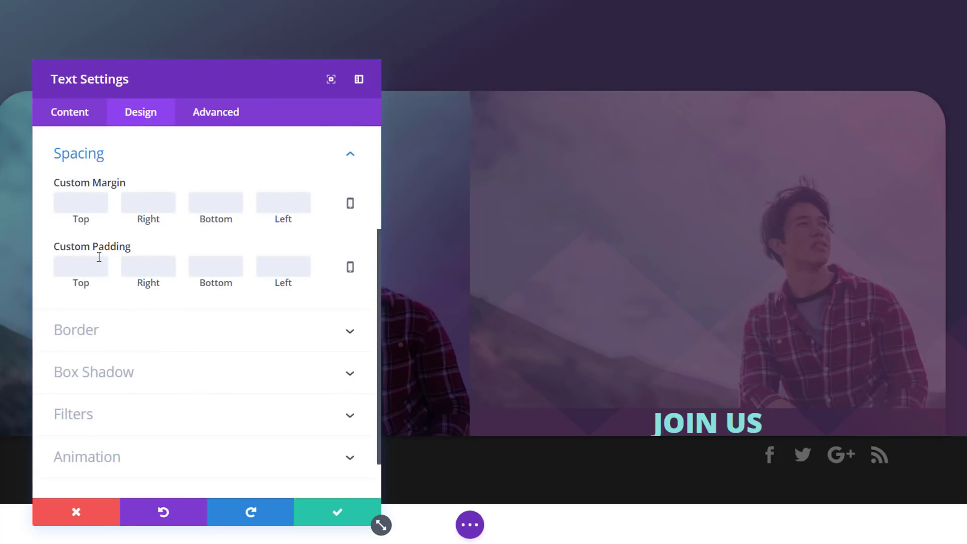
left_click(88, 212)
type("100")
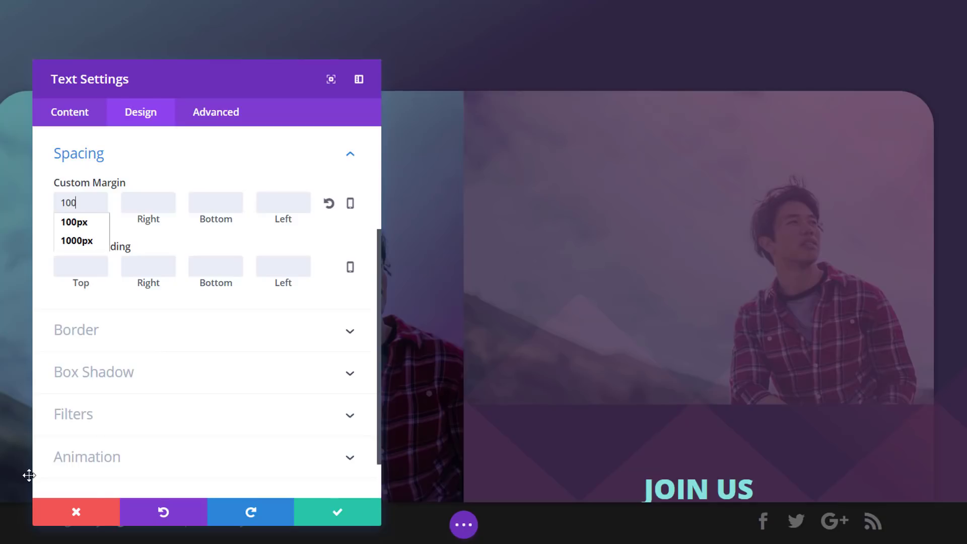
left_click(376, 521)
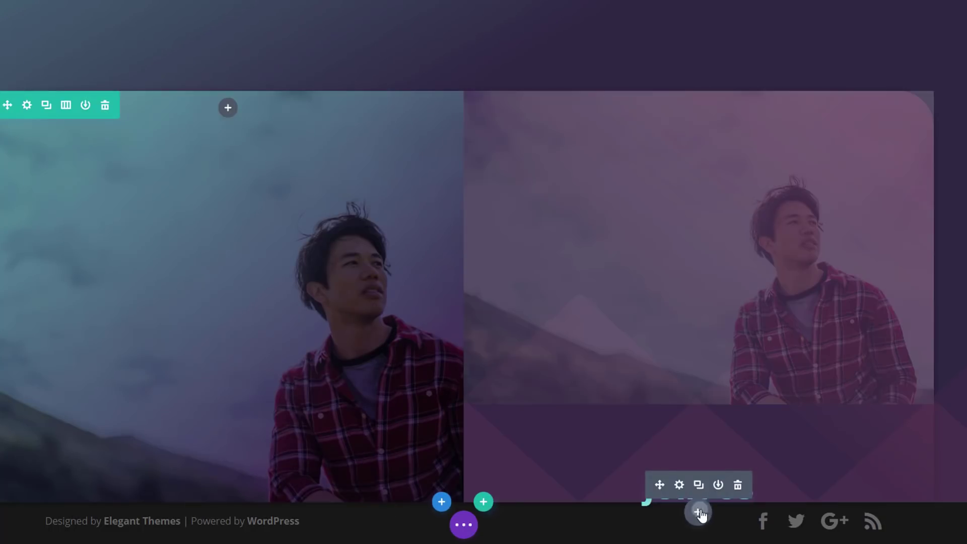
Add another Text module below "JOIN US" with the content "for amazing stuff".
left_click(699, 513)
type("tex")
left_click(670, 333)
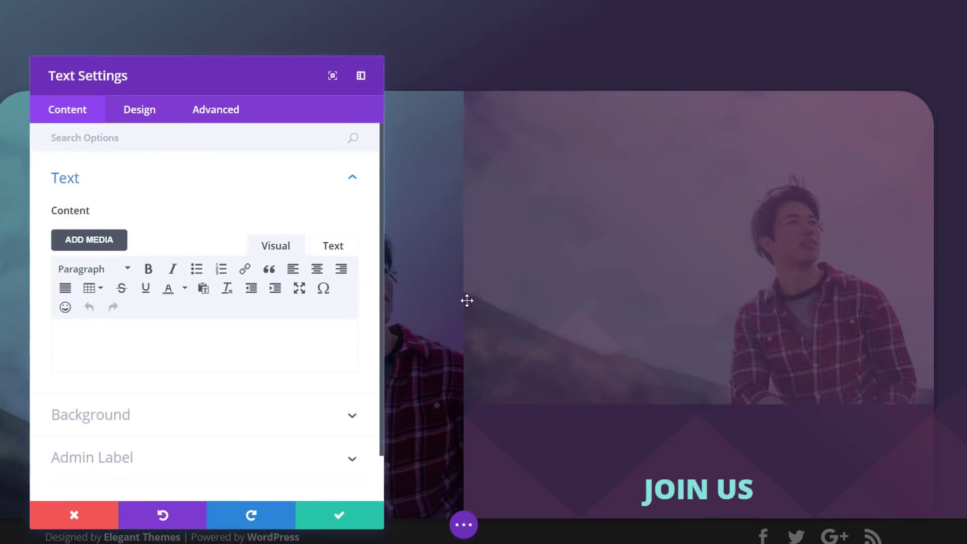
left_click(125, 356)
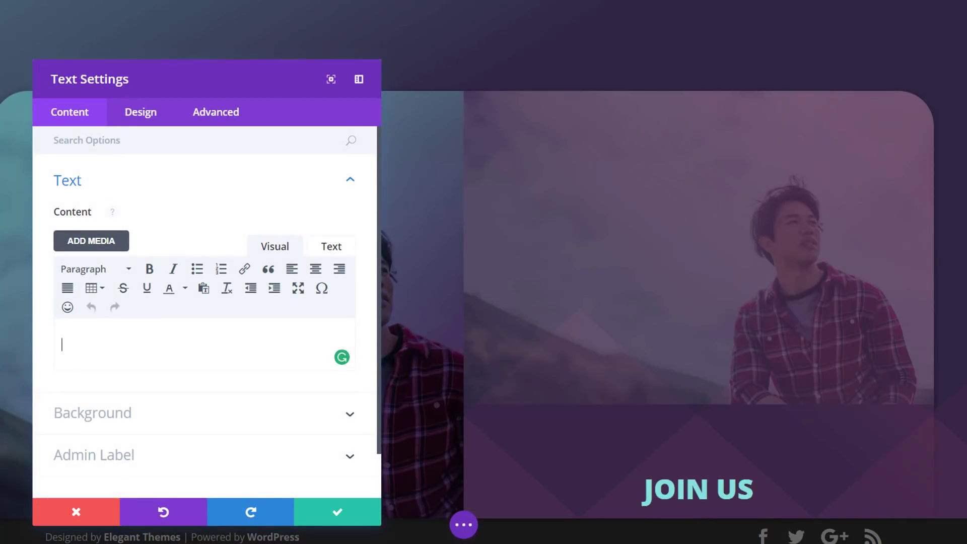
type("for amazing stuff")
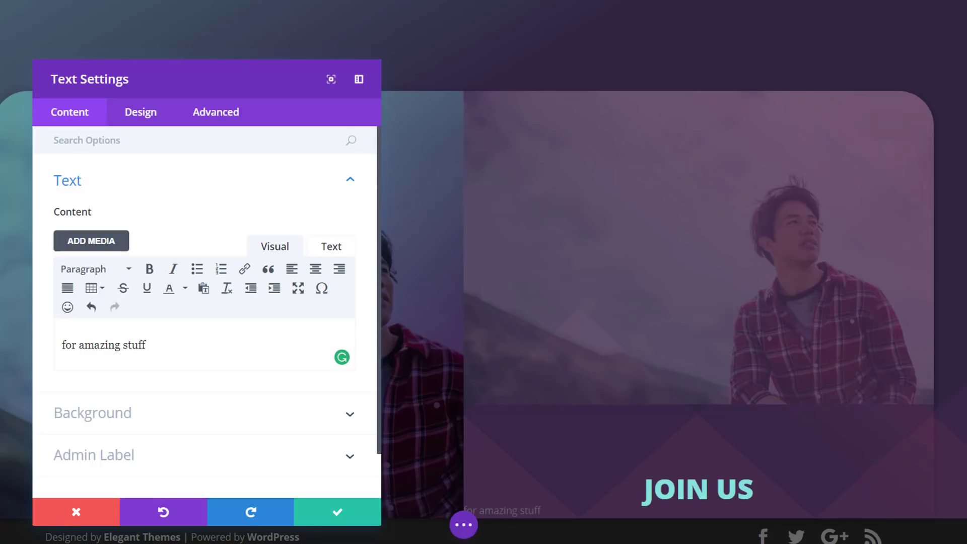
Make the "for amazing stuff" text uppercase with a 30px text size.
left_click(132, 117)
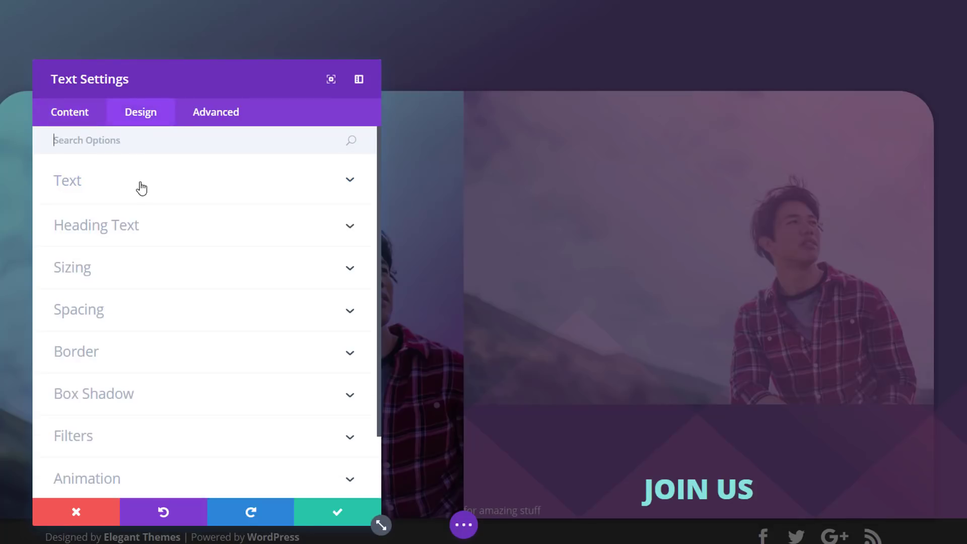
left_click(139, 186)
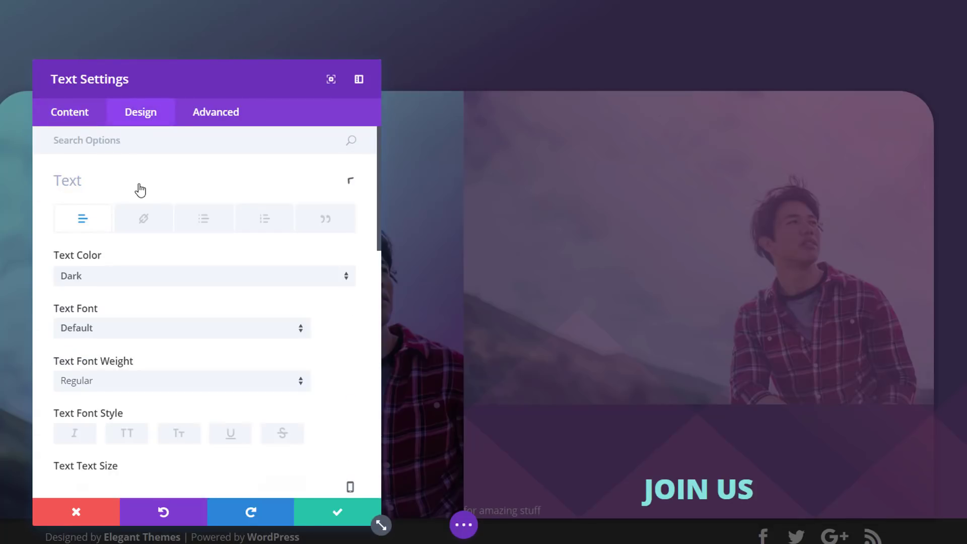
left_click(127, 433)
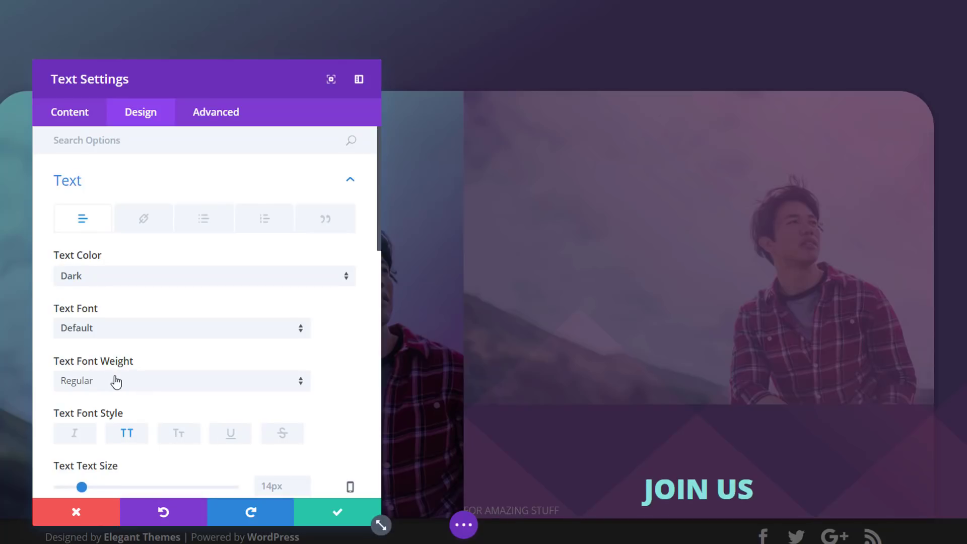
scroll(71, 431, "down", 2)
left_click_drag(87, 410, 111, 411)
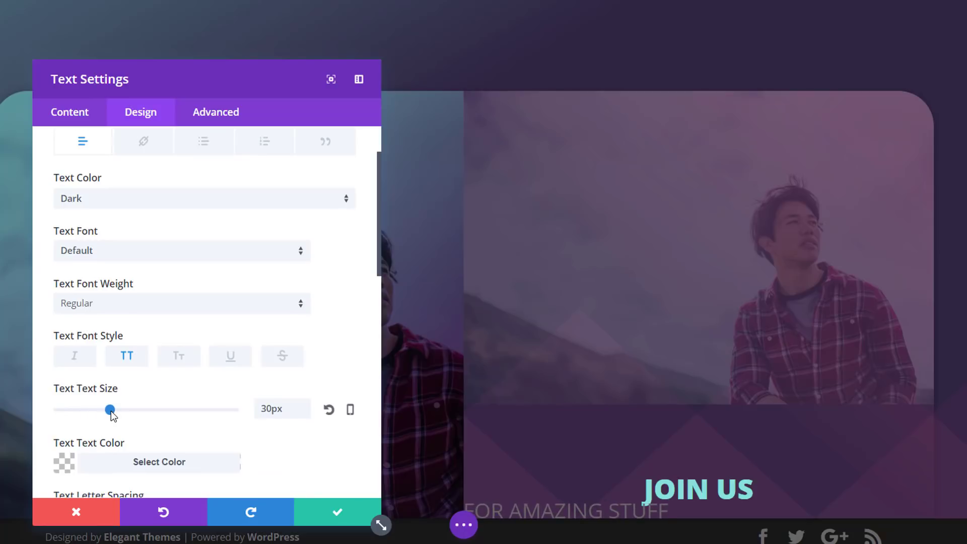
Set the "for amazing stuff" text color to white (#ffffff).
left_click(106, 471)
scroll(103, 453, "down", 8)
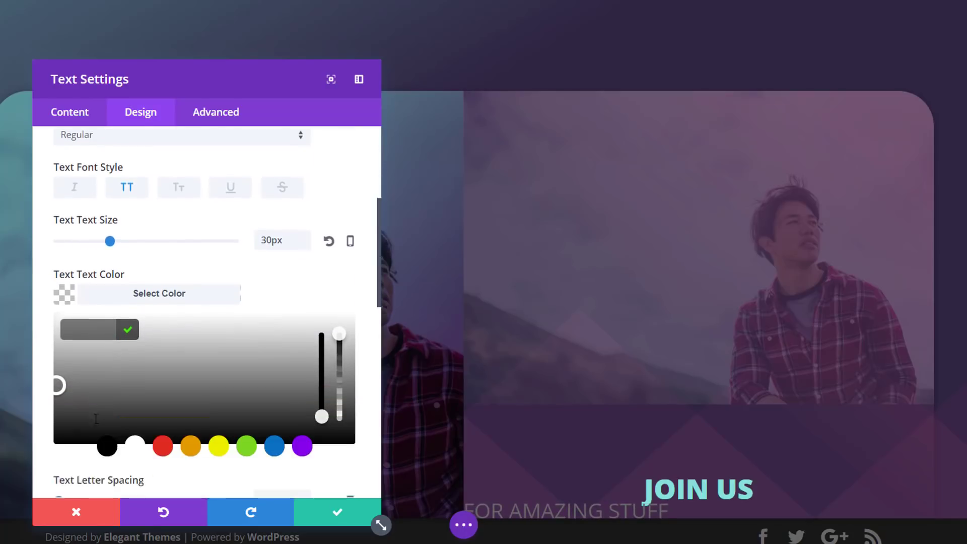
left_click(136, 307)
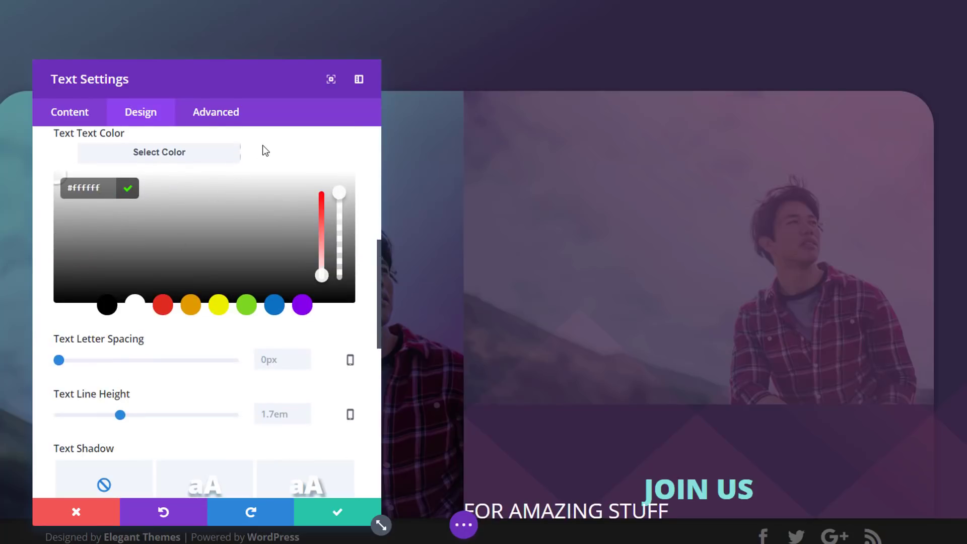
Set the "for amazing stuff" text line height to 1em and its text orientation to center.
scroll(240, 201, "down", 9)
scroll(130, 196, "up", 3)
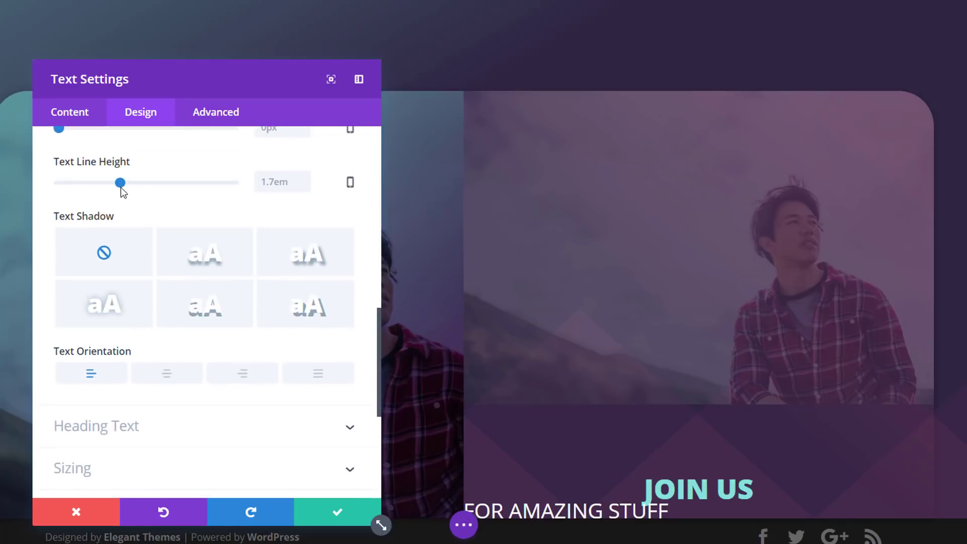
left_click_drag(69, 186, 28, 182)
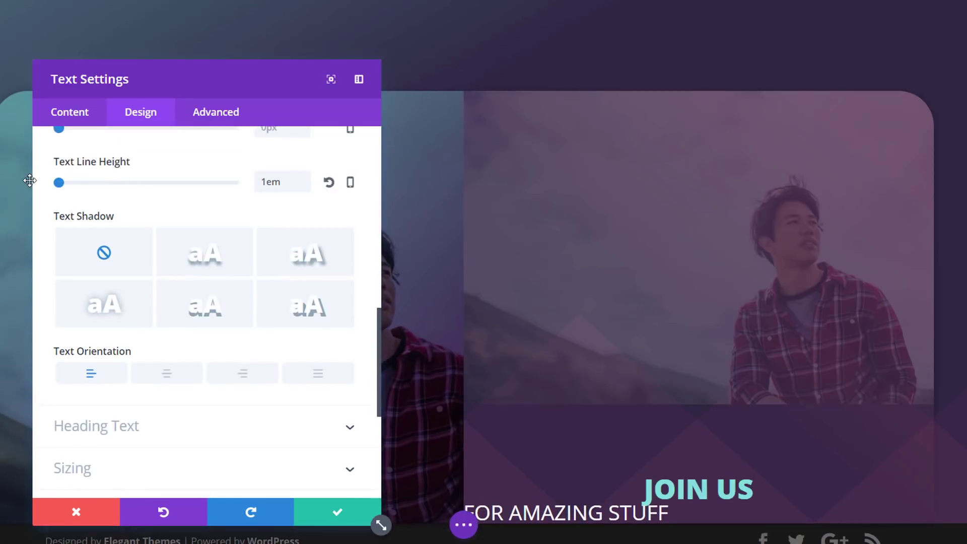
left_click(186, 378)
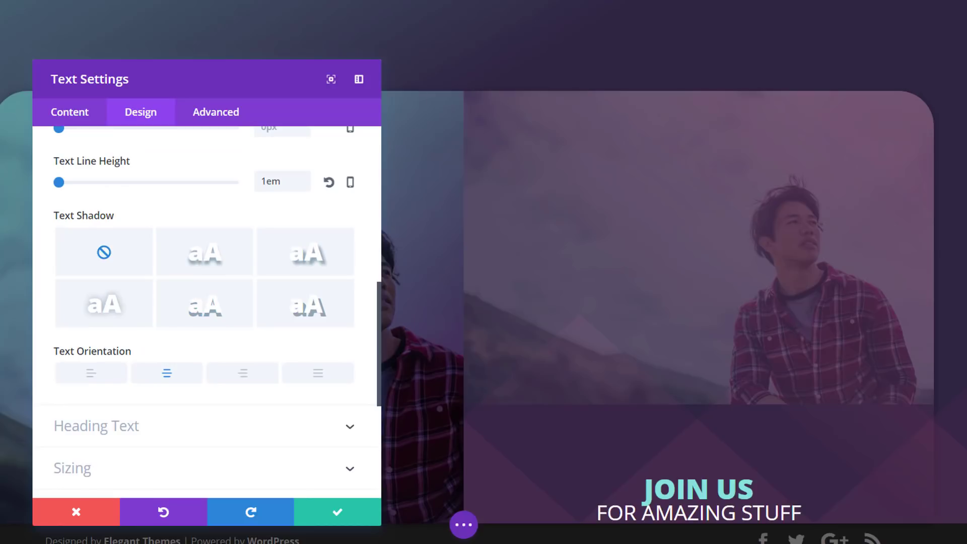
Give the "for amazing stuff" text module a custom top margin of 20px and save it.
scroll(179, 399, "down", 3)
left_click(180, 364)
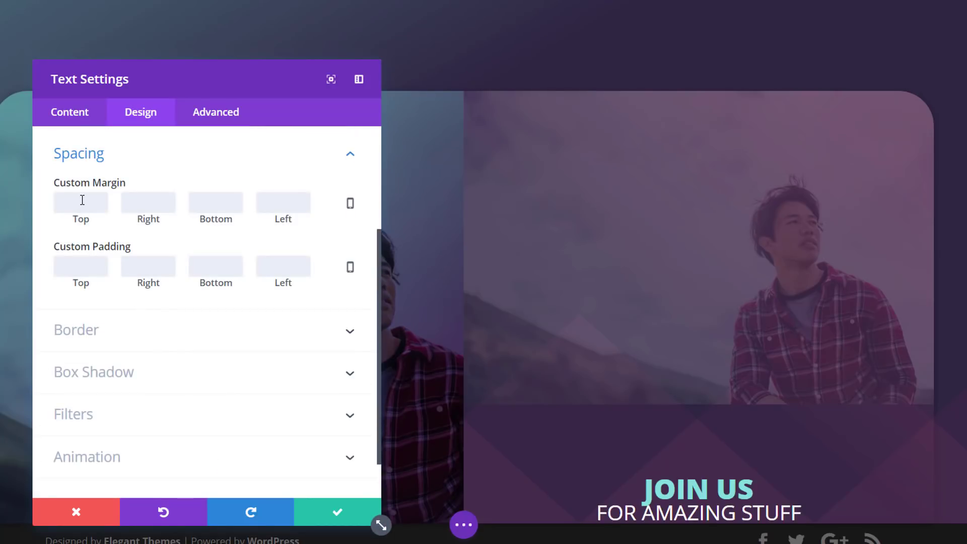
type("20")
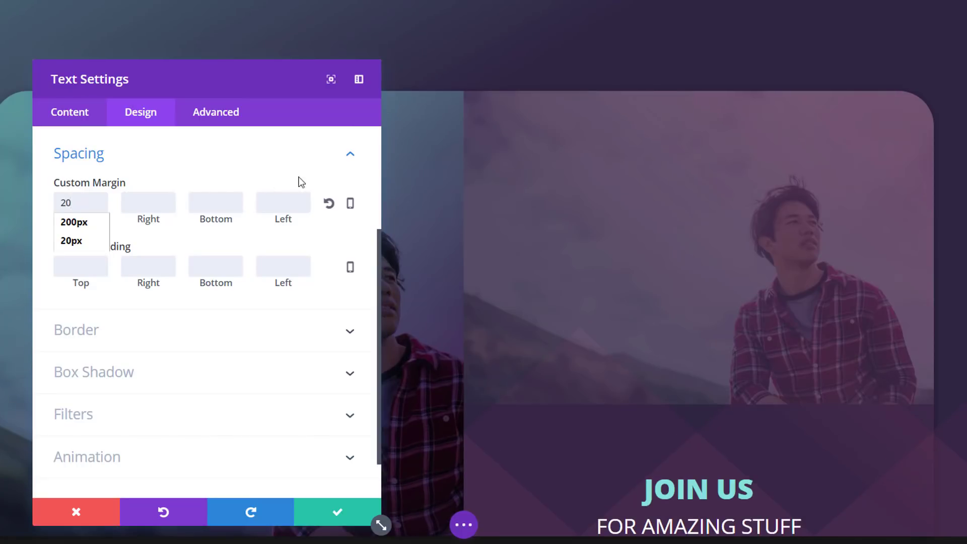
left_click(302, 192)
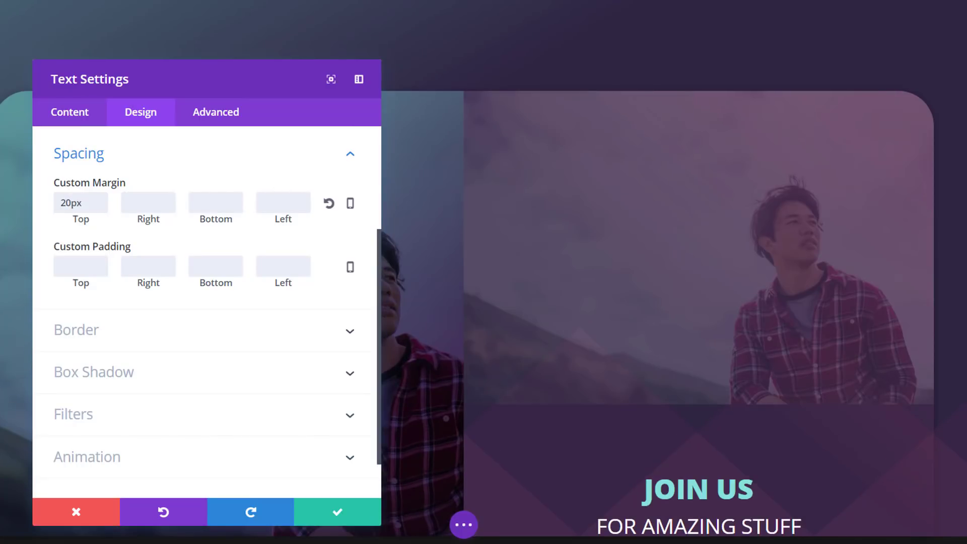
left_click(312, 520)
Add a Text module below "FOR AMAZING STUFF", keeping the default lorem ipsum content.
scroll(852, 414, "down", 1)
scroll(707, 499, "up", 1)
left_click(699, 509)
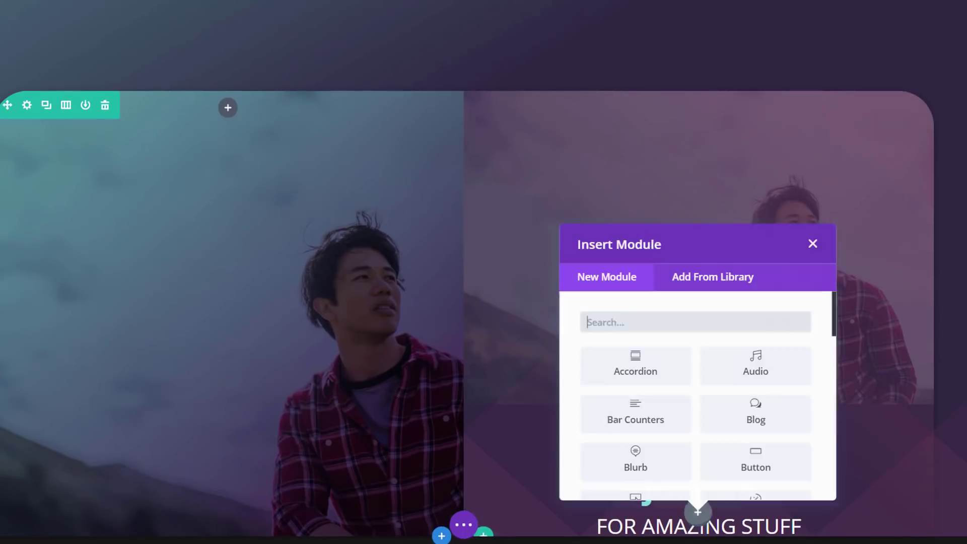
type("tex")
left_click(669, 365)
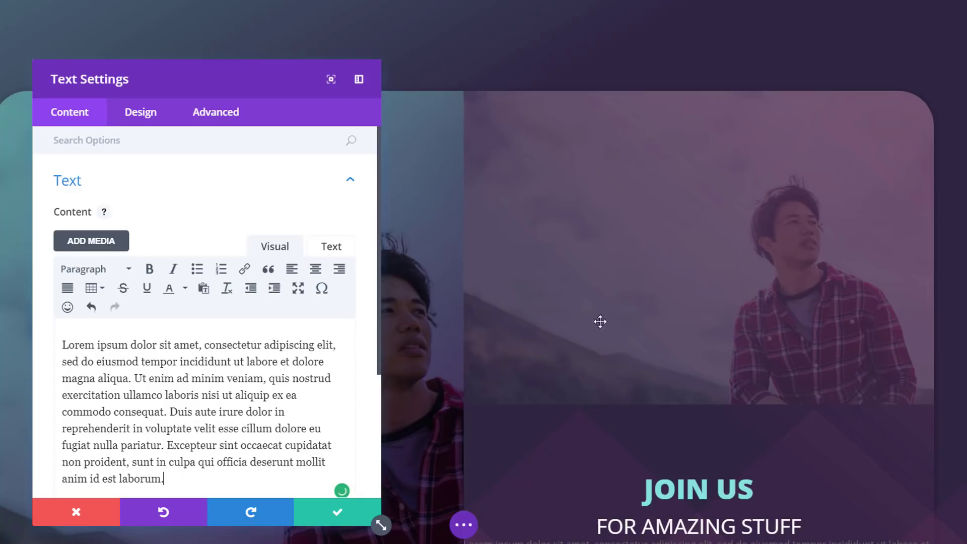
scroll(630, 293, "down", 3)
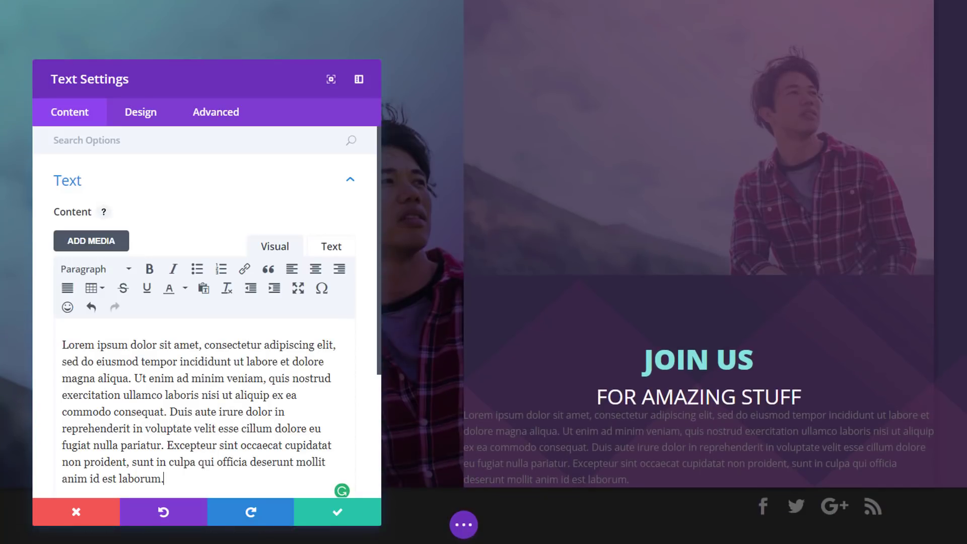
Set the lorem ipsum paragraph's text color to #dddddd and its text orientation to center.
left_click(154, 120)
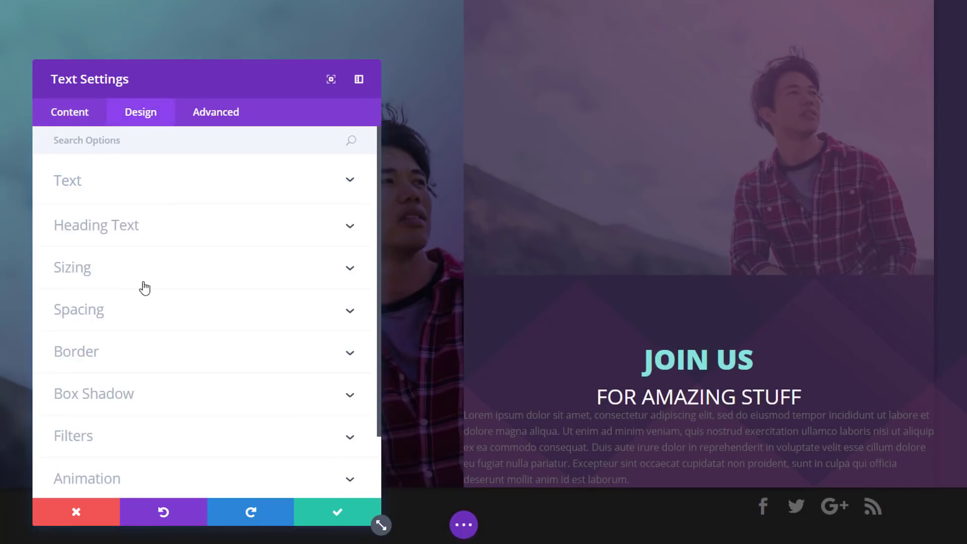
left_click(145, 195)
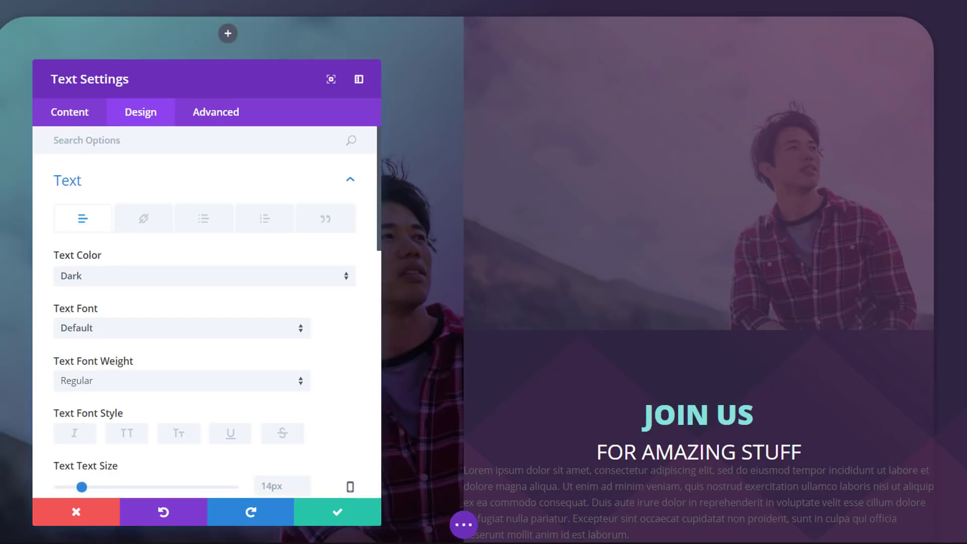
scroll(199, 347, "down", 5)
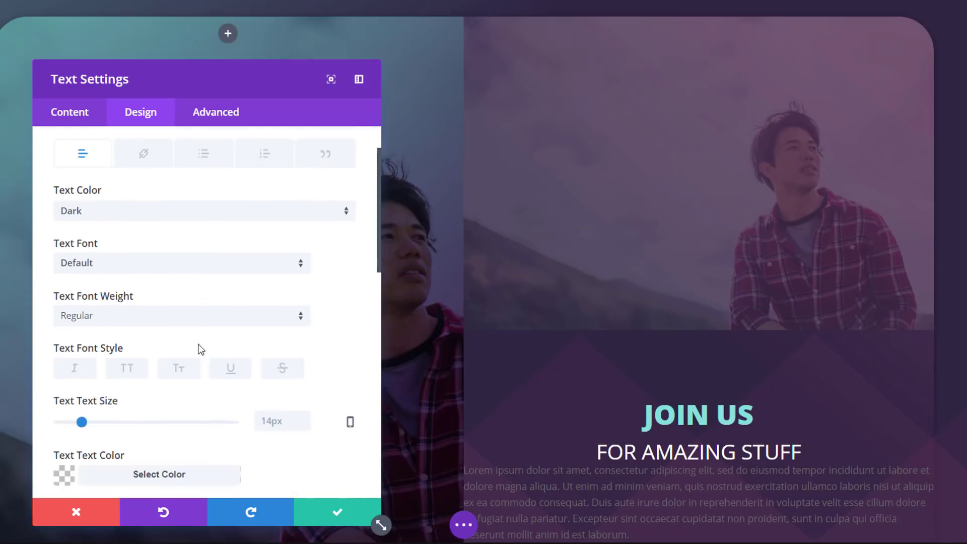
left_click(142, 313)
left_click(111, 344)
type("#dddddd")
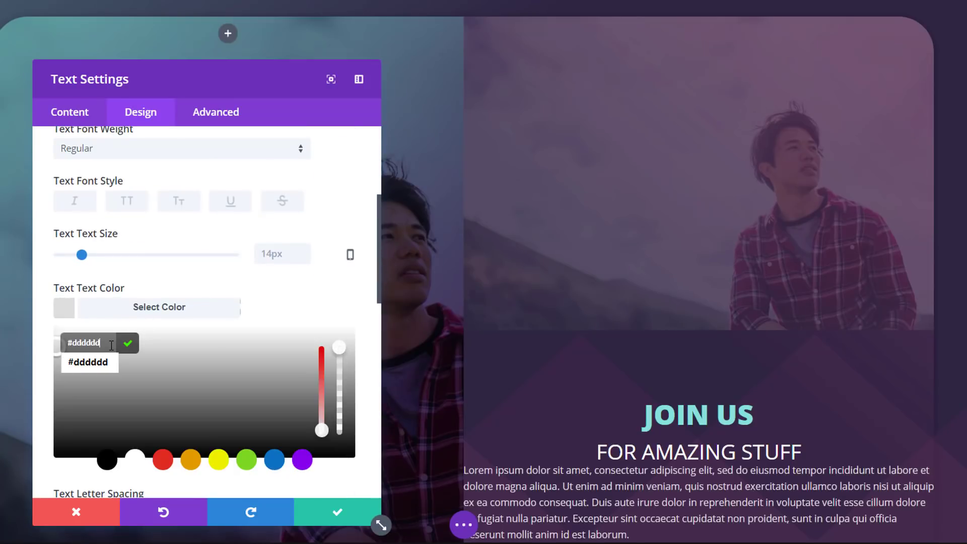
left_click(310, 296)
scroll(310, 297, "down", 5)
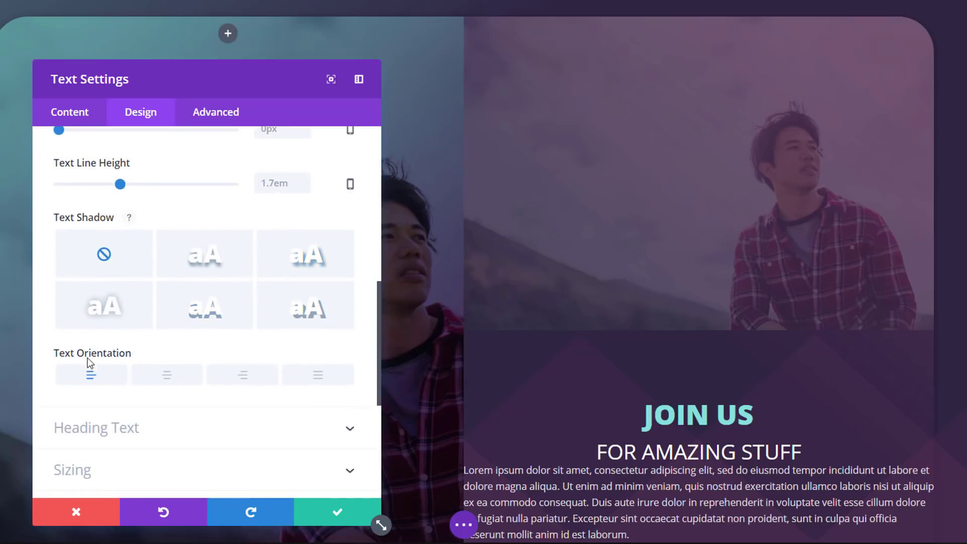
left_click(151, 379)
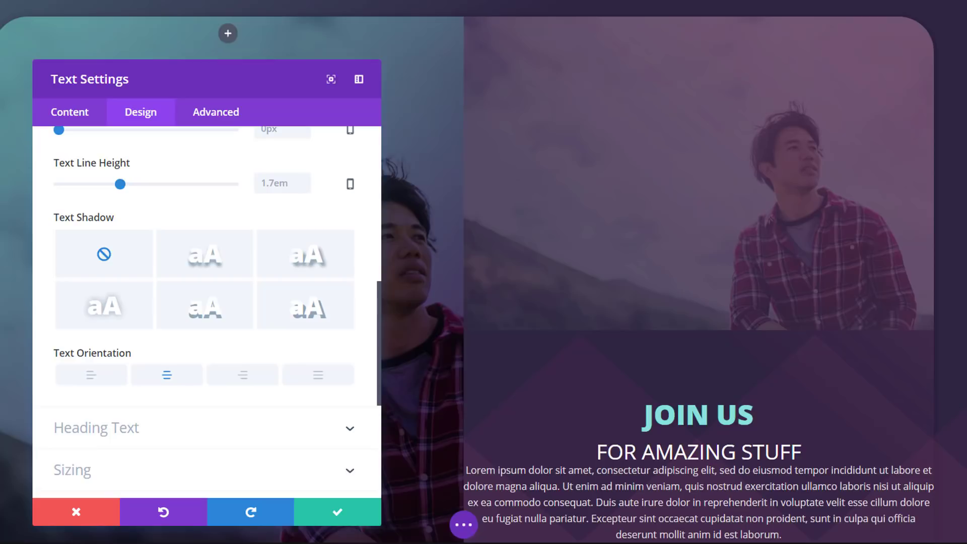
Set the paragraph module's width to 55% and center its module alignment.
scroll(95, 312, "down", 5)
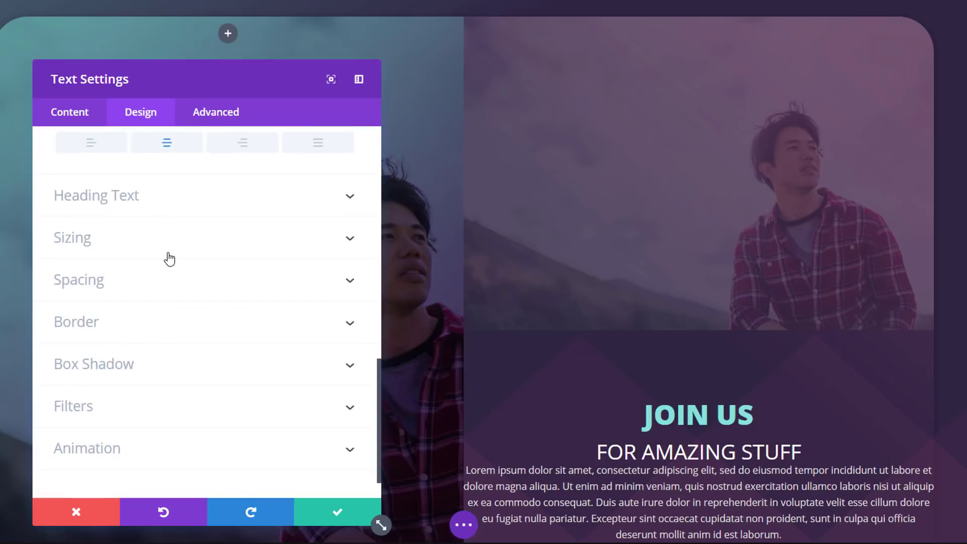
left_click(168, 255)
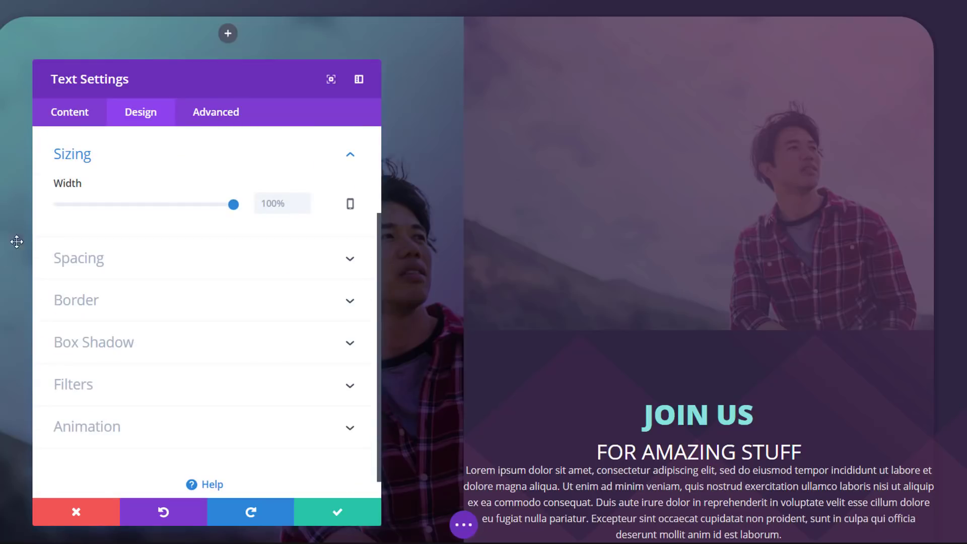
left_click_drag(234, 206, 155, 206)
left_click(196, 254)
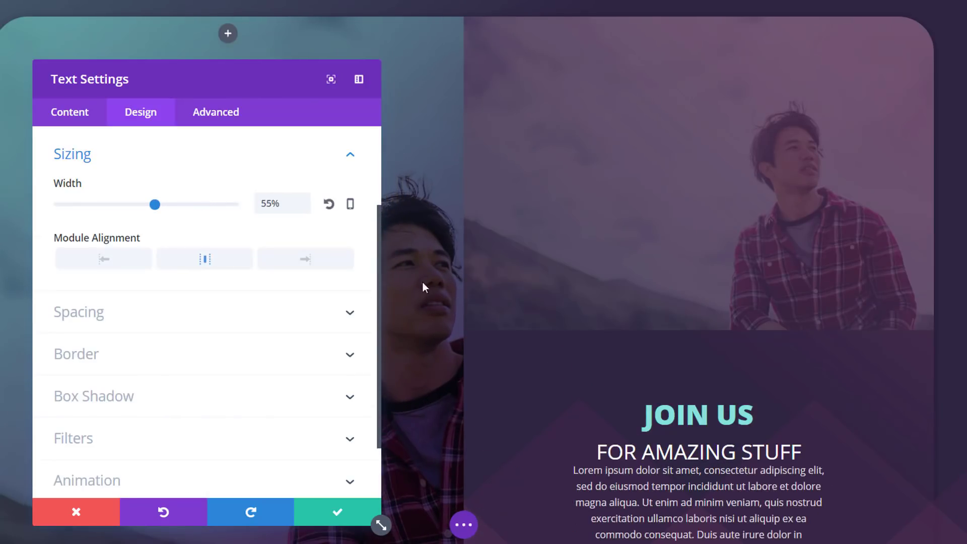
Give the lorem ipsum text module a custom top margin of 50.
scroll(515, 293, "down", 2)
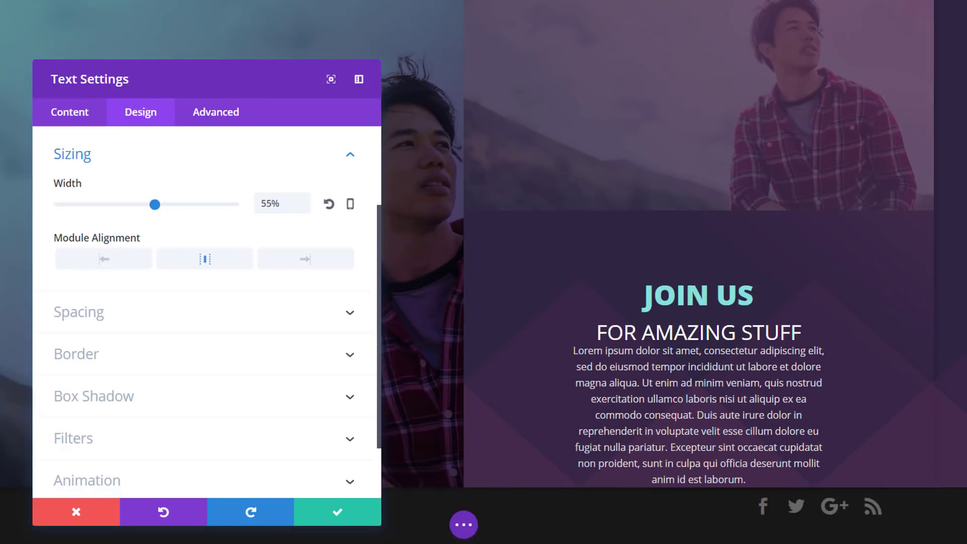
left_click(158, 315)
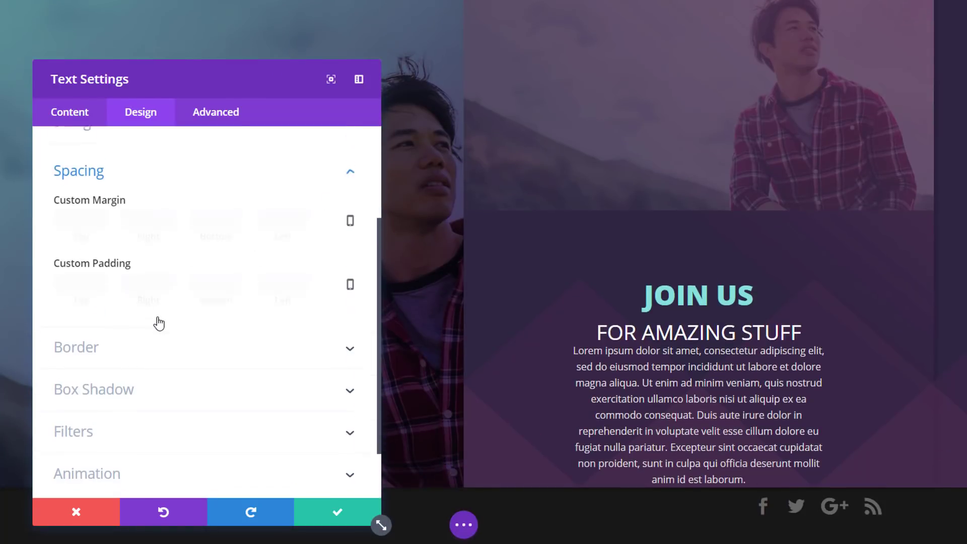
left_click(86, 203)
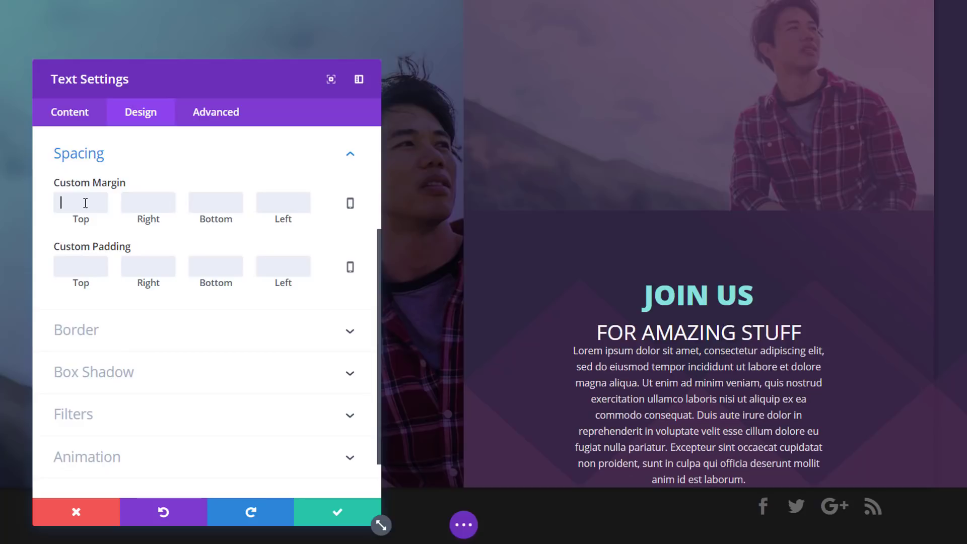
type("50")
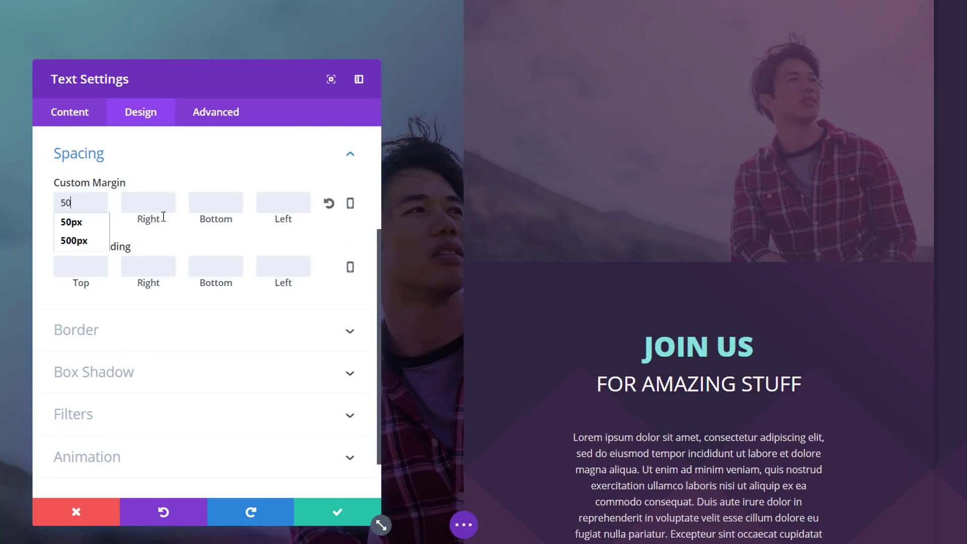
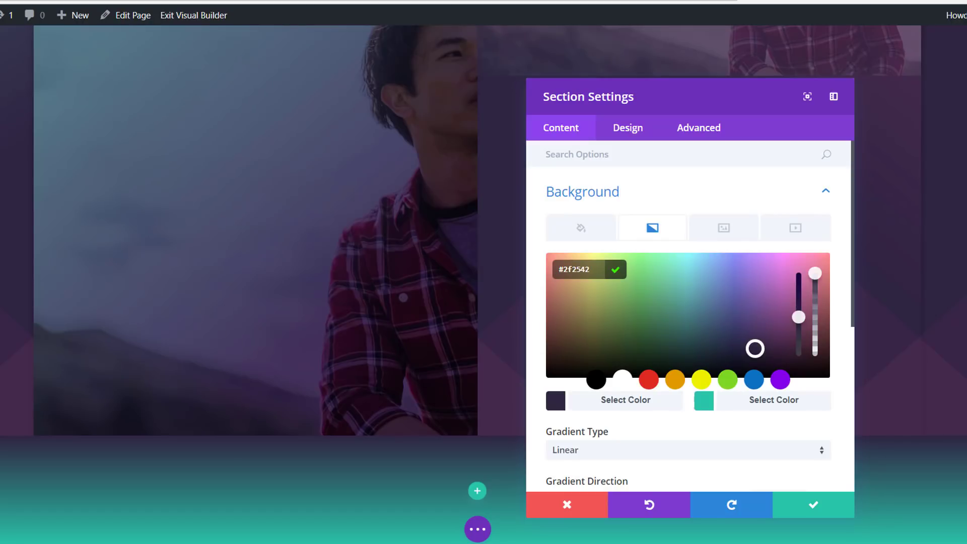
Configure the section's background gradient with second color #6d345d, a 166deg direction and a 38% start position.
left_click(743, 403)
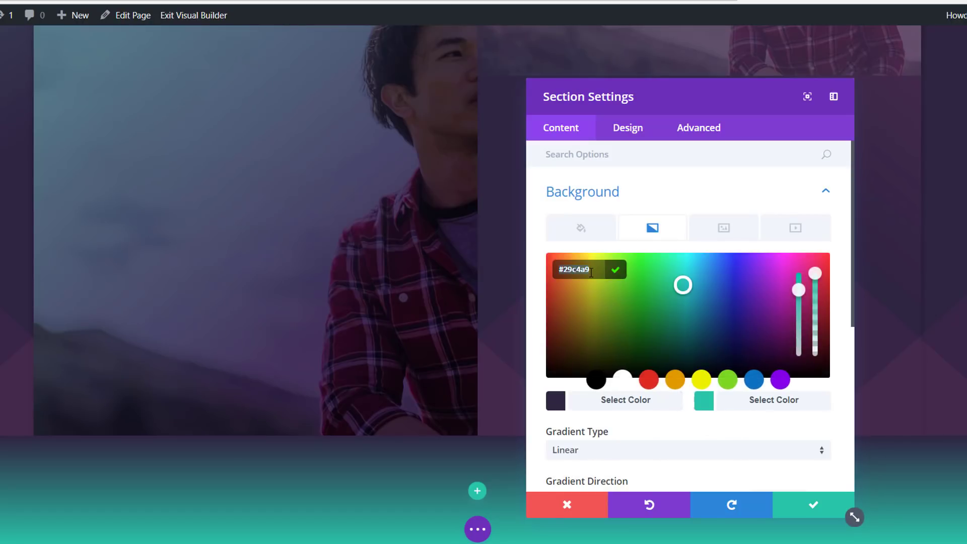
type("#6d345d")
scroll(670, 315, "down", 3)
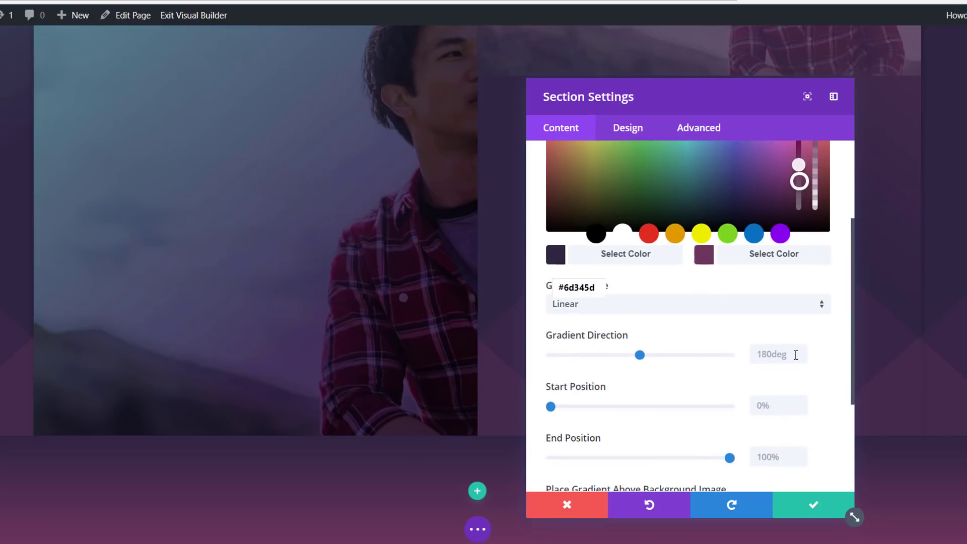
left_click_drag(639, 354, 632, 355)
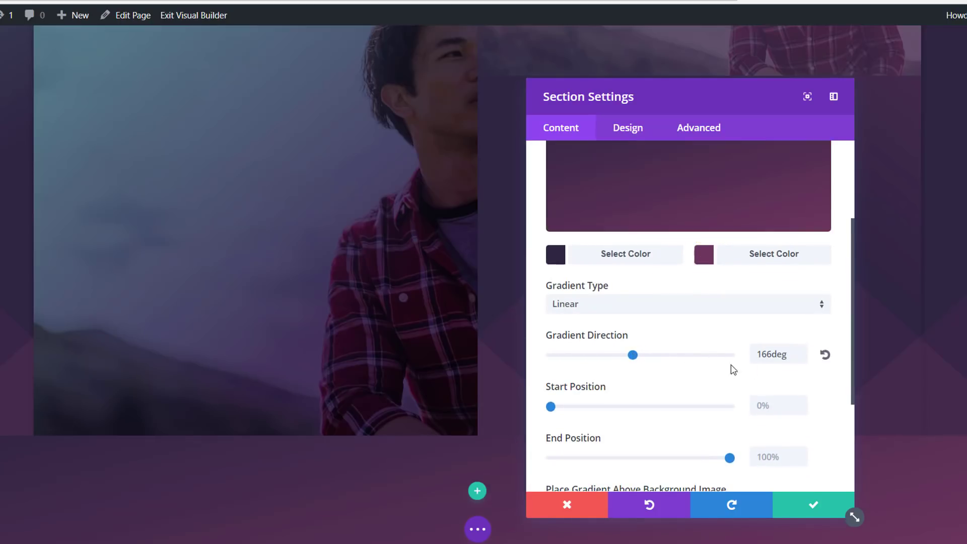
scroll(821, 378, "down", 3)
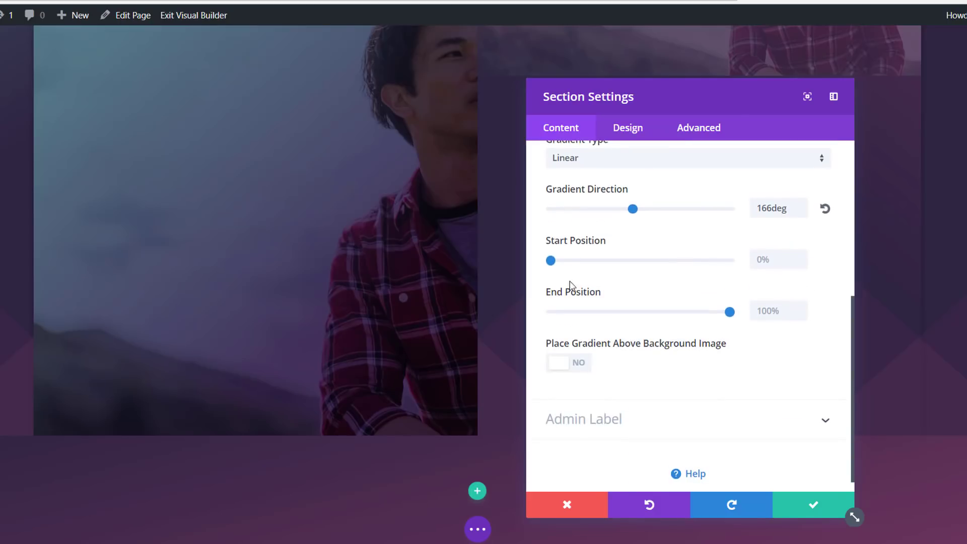
left_click_drag(555, 260, 620, 266)
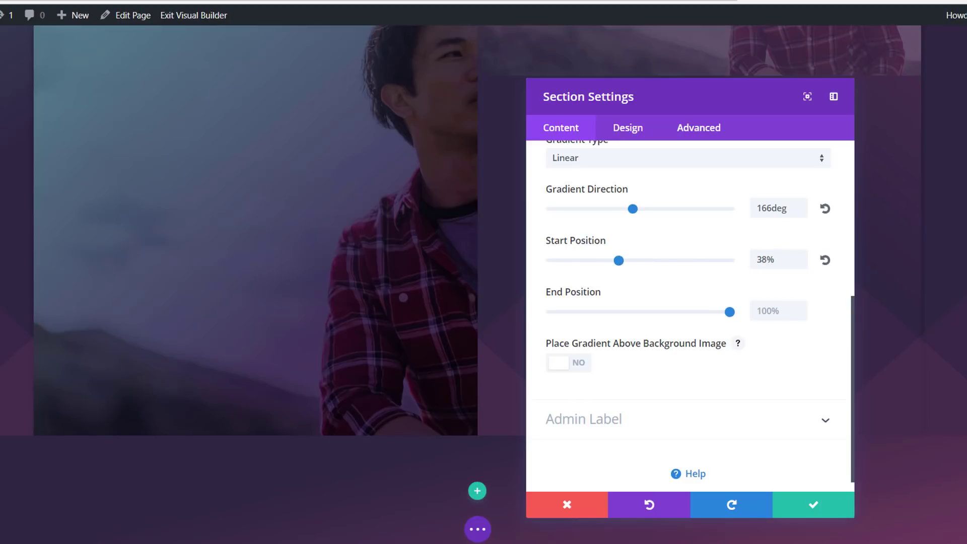
Give the section a top divider in the style with two crossing, mirrored slopes meeting at the center.
left_click(652, 131)
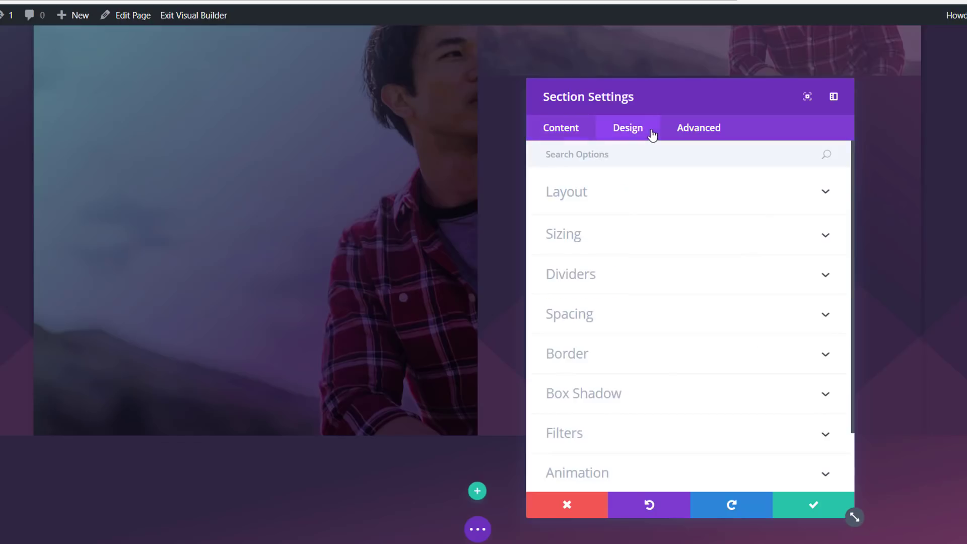
left_click(652, 282)
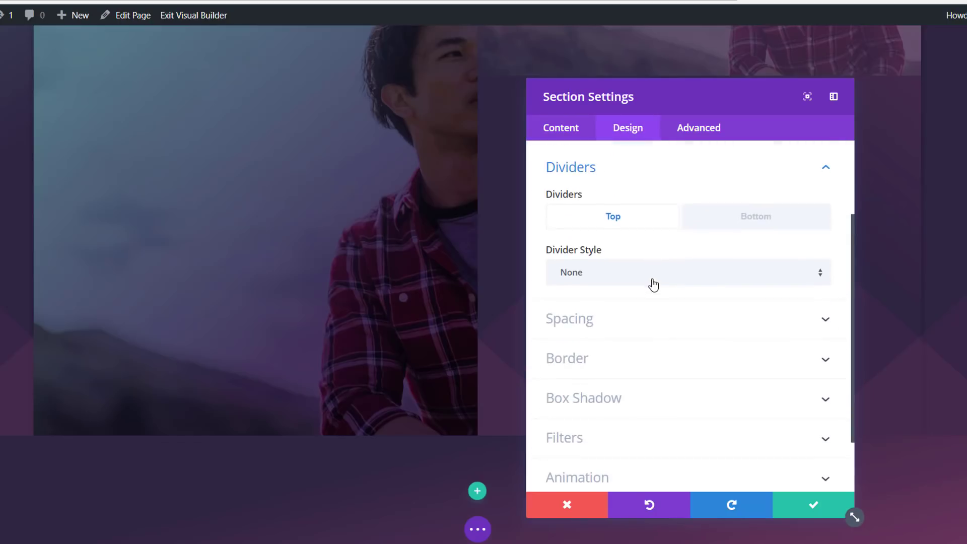
left_click(710, 272)
scroll(723, 403, "down", 3)
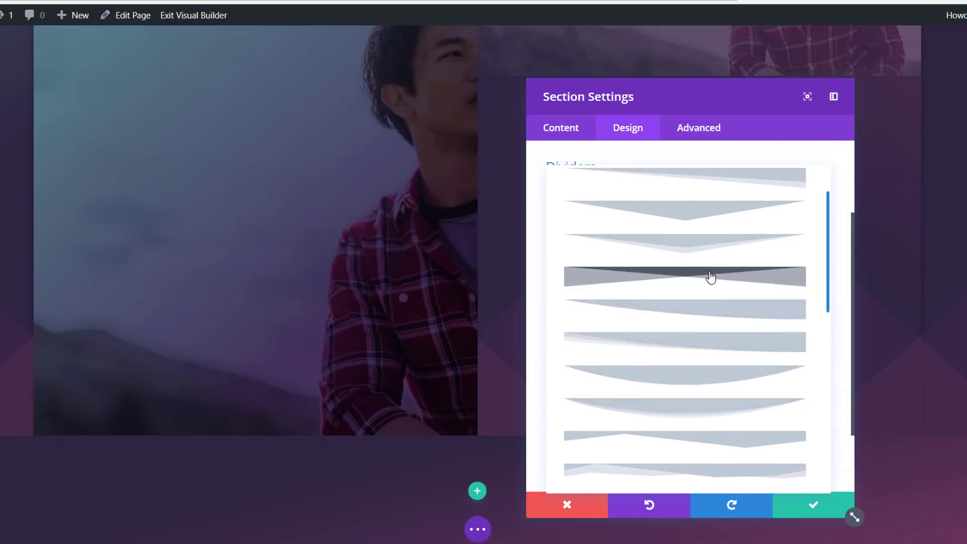
left_click(710, 277)
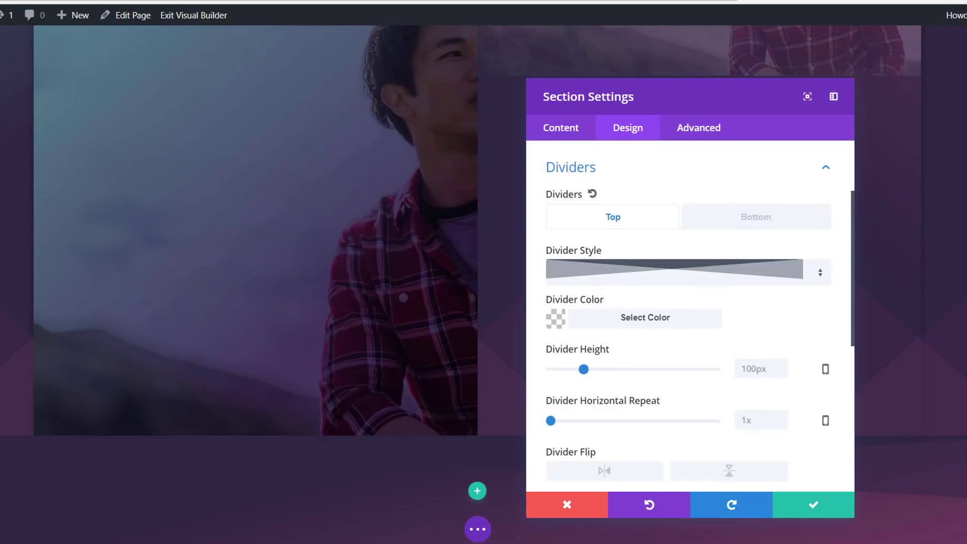
Set the top divider's color to rgba(96,165,165,0.18) and its height to 300px.
left_click(628, 323)
type("rgba(96,165,165,0.18)")
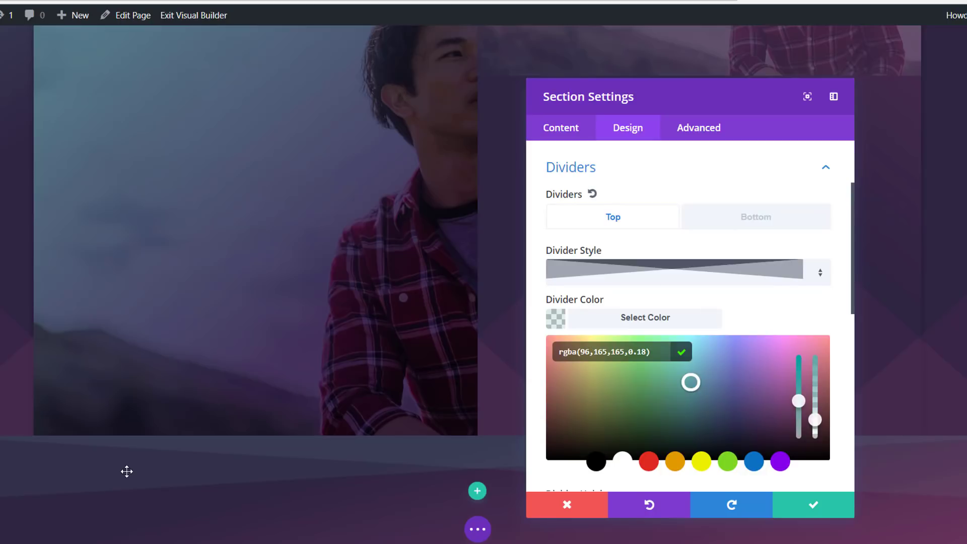
scroll(748, 367, "down", 5)
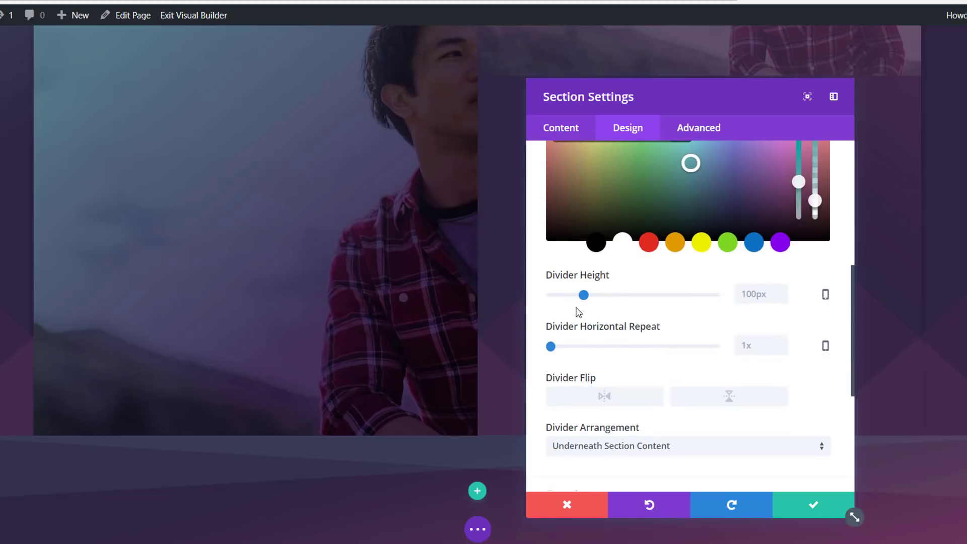
left_click_drag(583, 295, 649, 301)
scroll(651, 226, "down", 3)
scroll(682, 232, "up", 2)
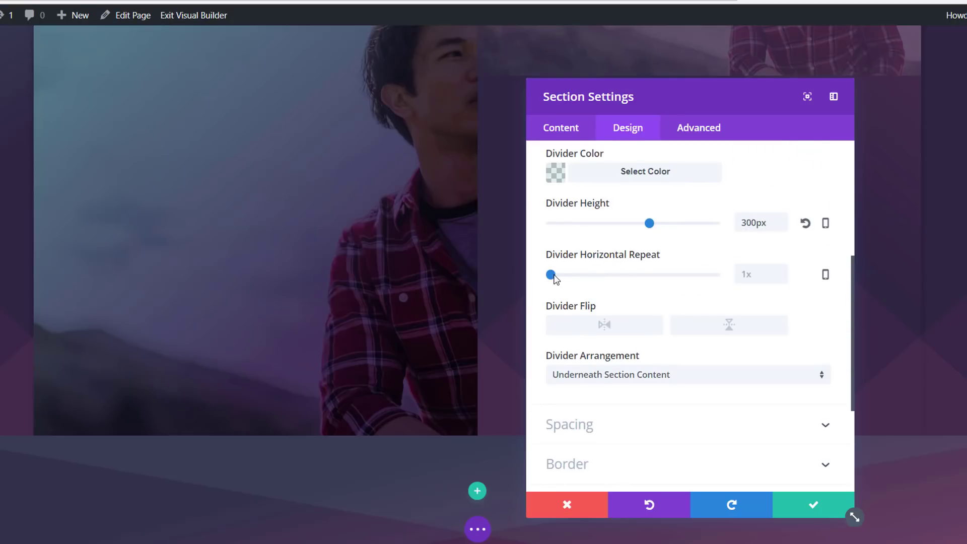
Set the top divider's horizontal repeat to 5x on desktop and 2x on both tablet and smartphone.
left_click_drag(553, 276, 584, 280)
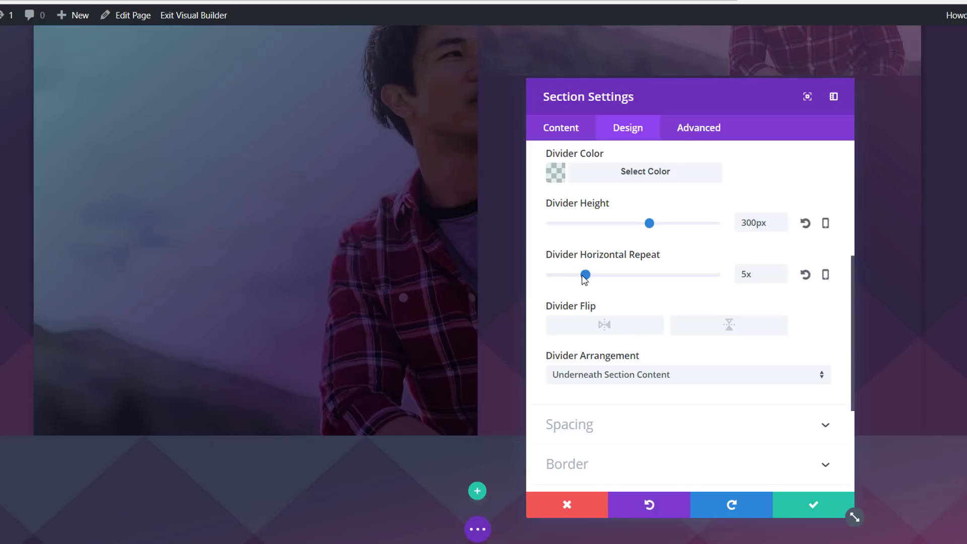
left_click(825, 274)
left_click(638, 285)
left_click_drag(551, 318, 565, 321)
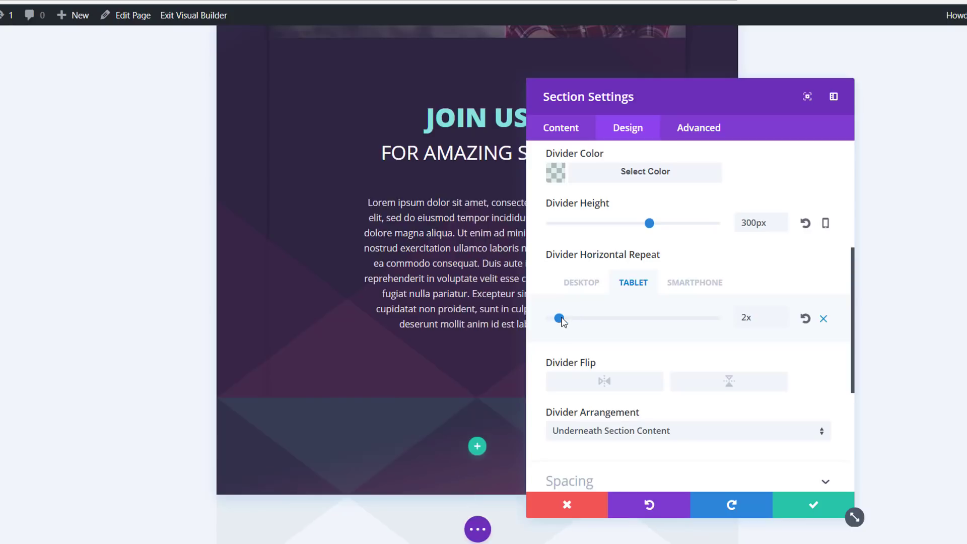
left_click(687, 283)
left_click_drag(551, 319, 563, 319)
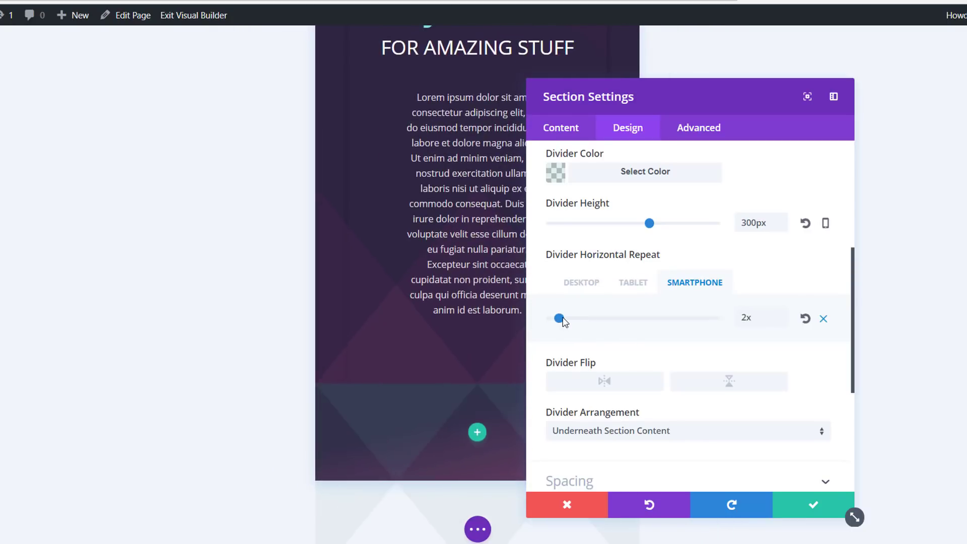
left_click(604, 285)
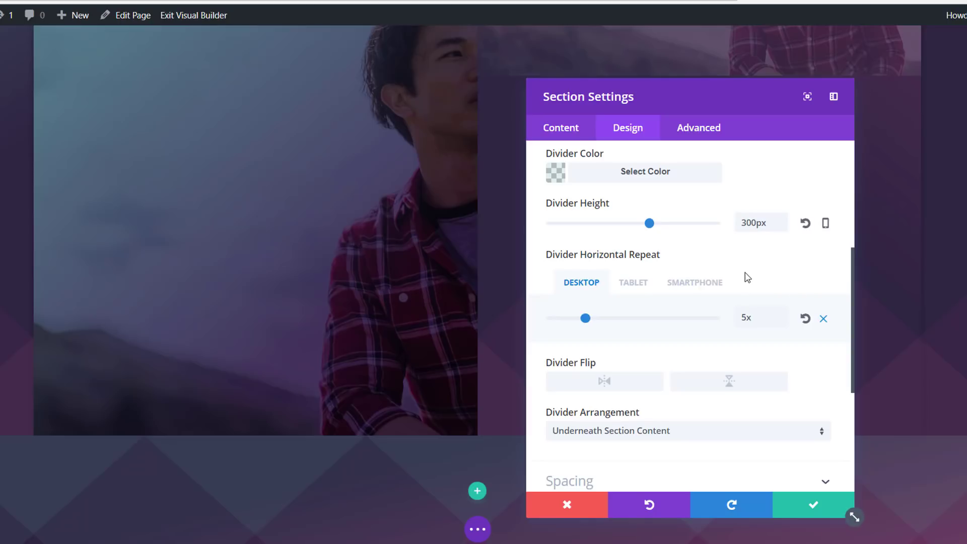
Give the section custom padding of 0px top, right and left and 68px bottom, and save its settings.
scroll(665, 364, "down", 5)
left_click(655, 267)
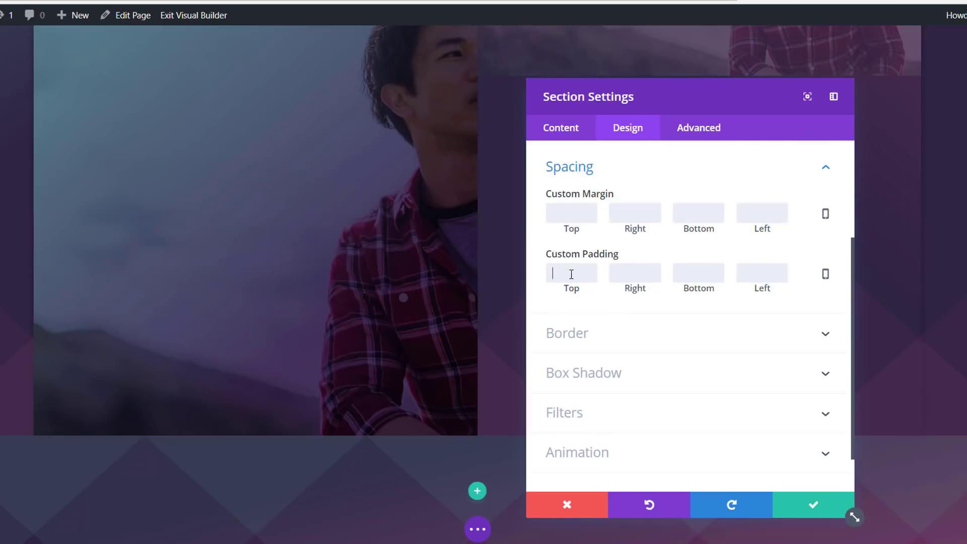
left_click(571, 274)
type("0")
left_click(621, 274)
type("0")
left_click(714, 274)
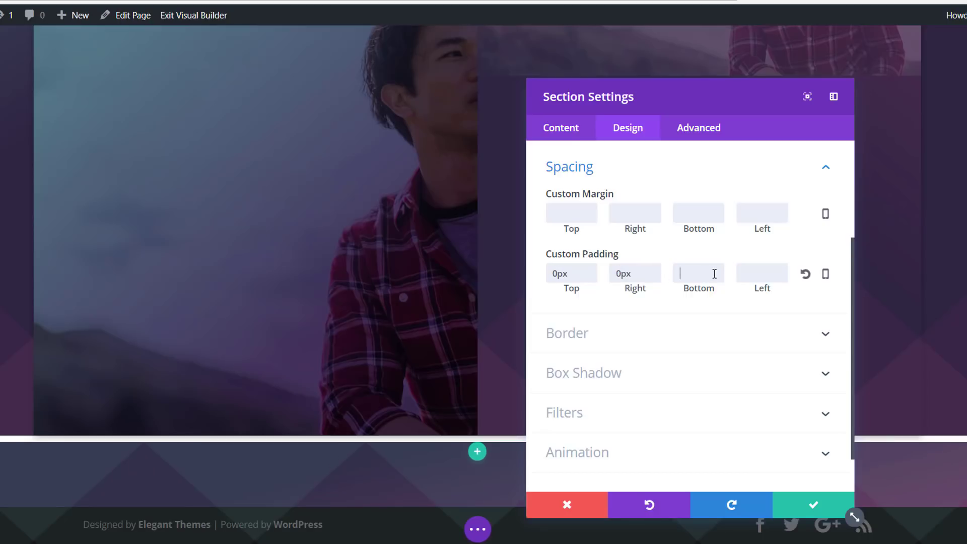
left_click(780, 271)
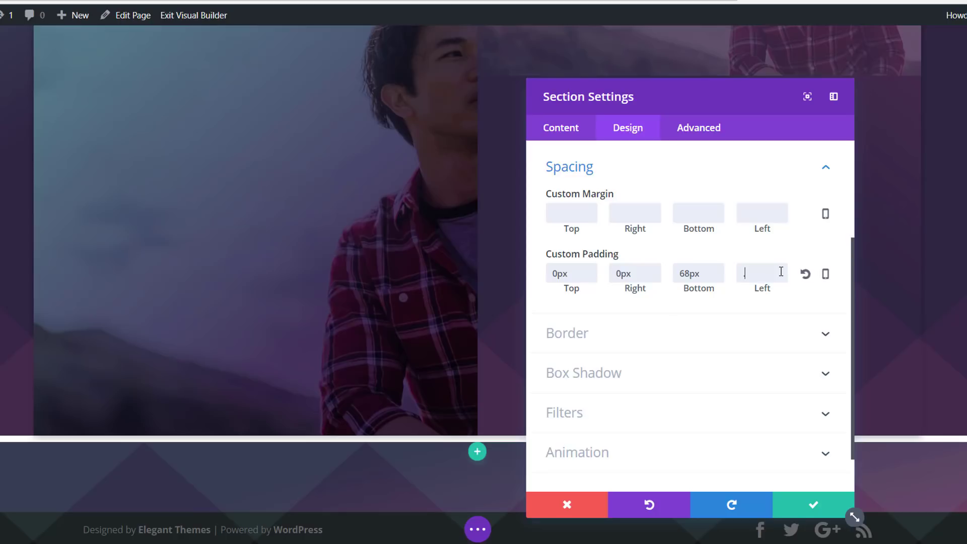
type("0")
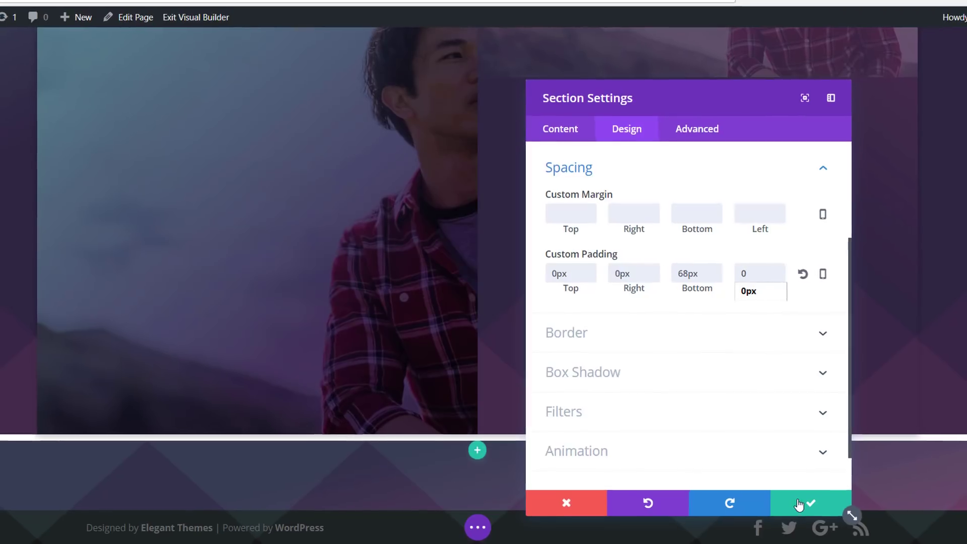
left_click(845, 506)
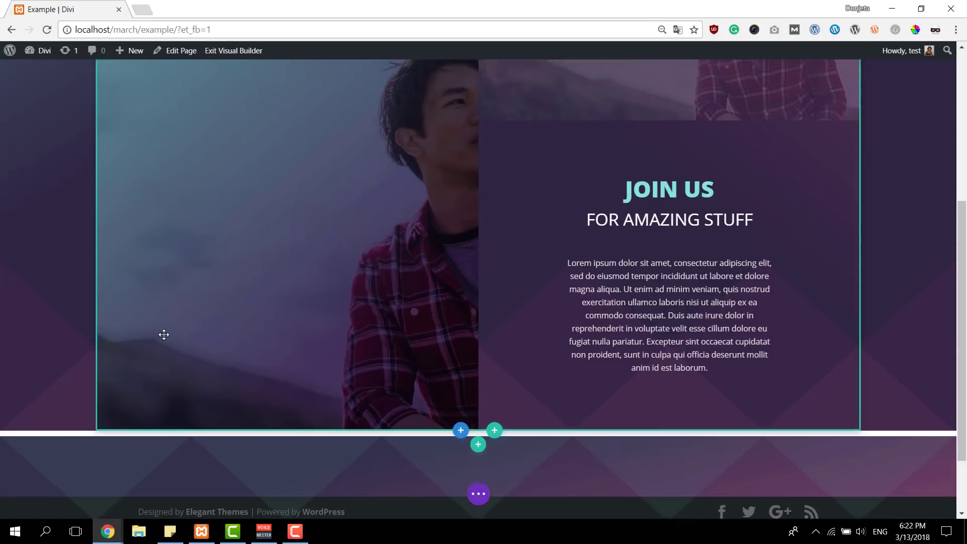
Duplicate the two-column row of the first section and move the copy into the section below.
scroll(164, 335, "up", 5)
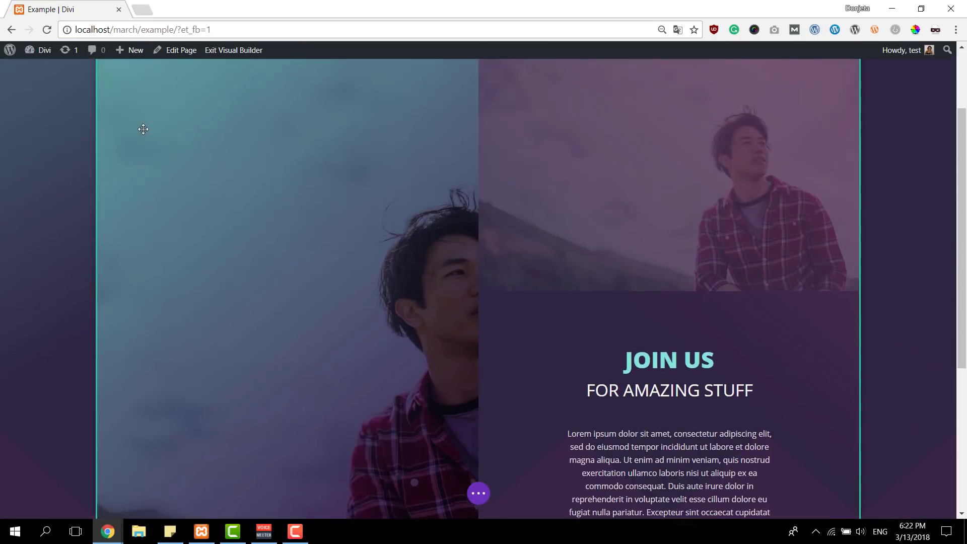
scroll(379, 274, "down", 10)
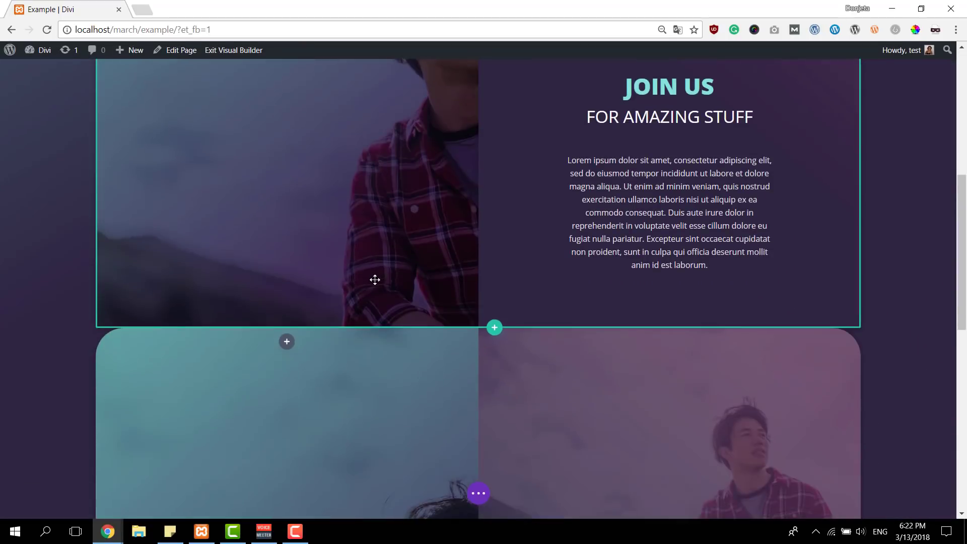
scroll(388, 352, "up", 4)
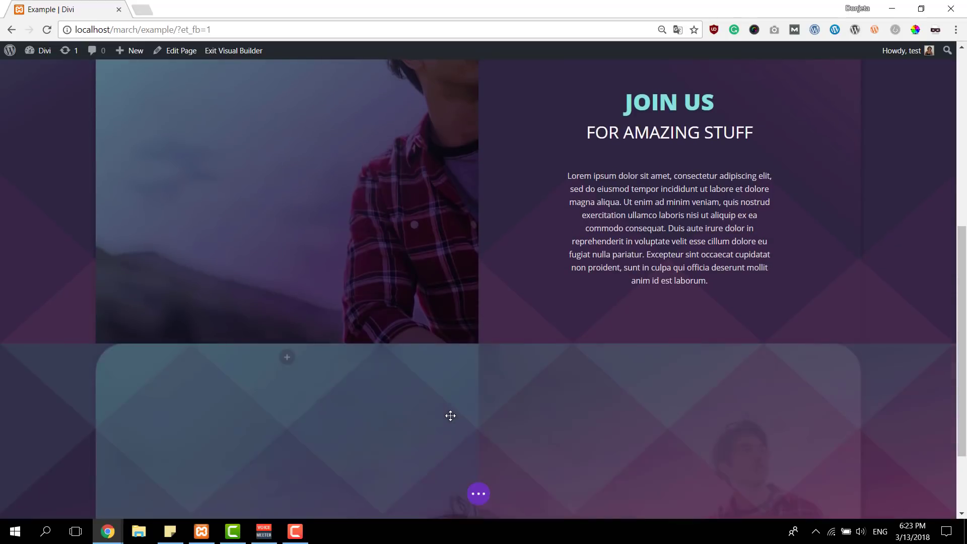
scroll(300, 339, "down", 5)
scroll(300, 342, "up", 1)
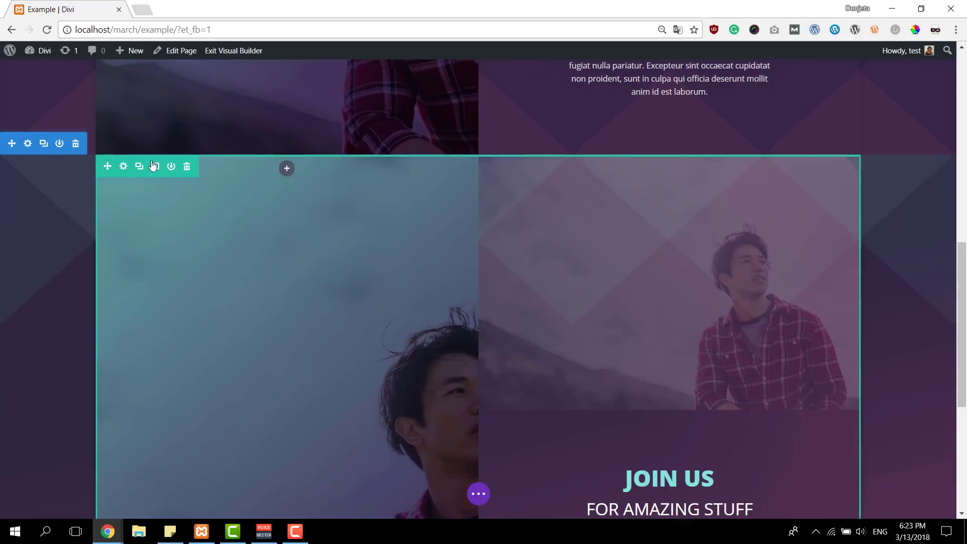
Set the second background gradient color of the duplicated row to rgba(96,165,165,0.27).
left_click(119, 166)
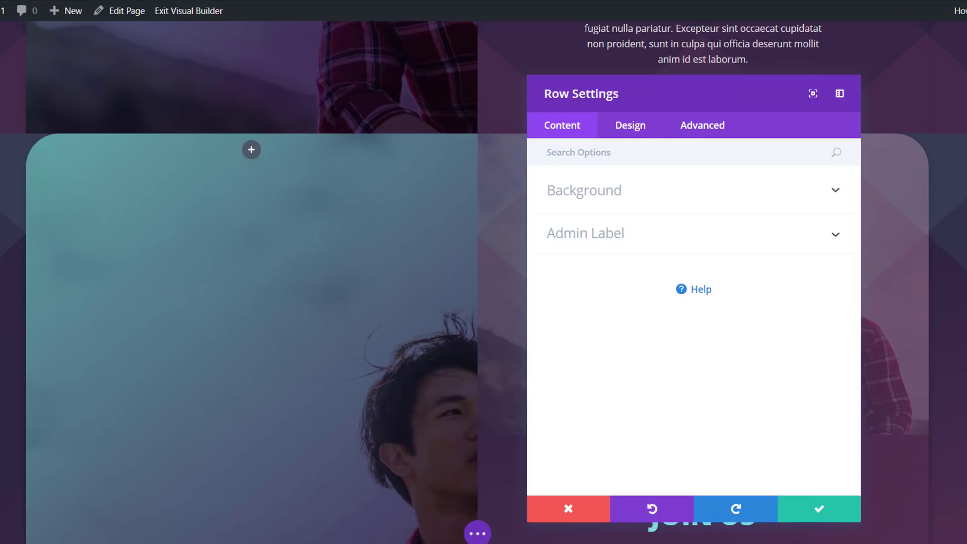
left_click(694, 206)
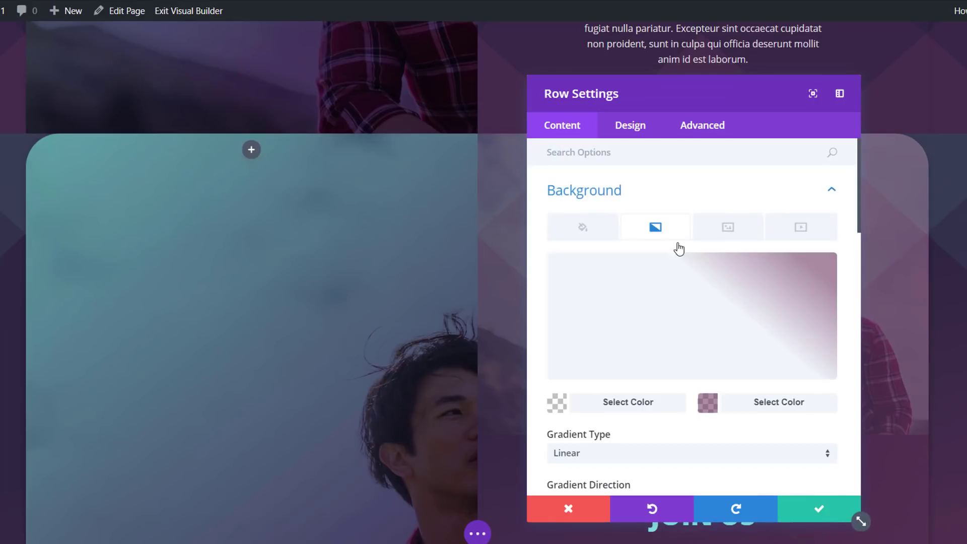
left_click(611, 403)
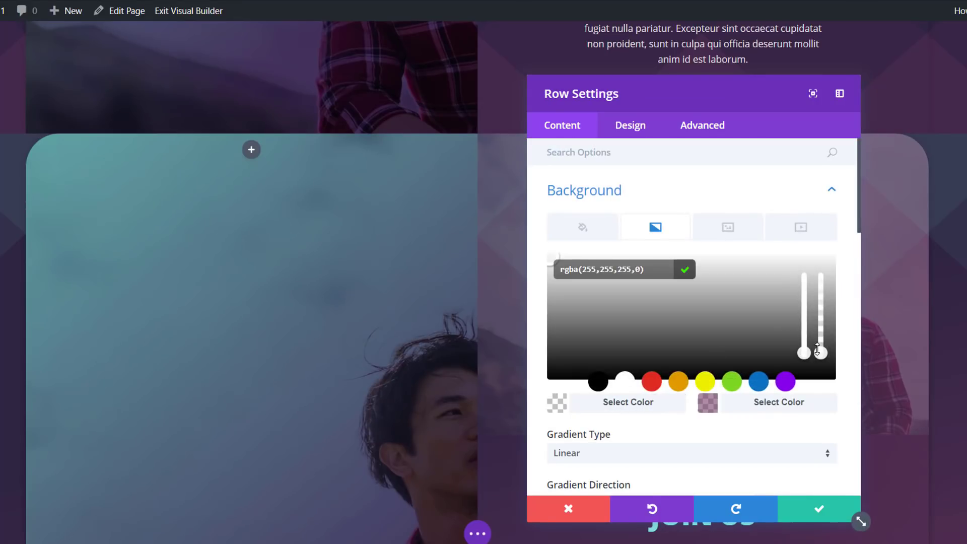
left_click(761, 403)
key("ctrl+a")
type("rgba(96,165,165,0.27)")
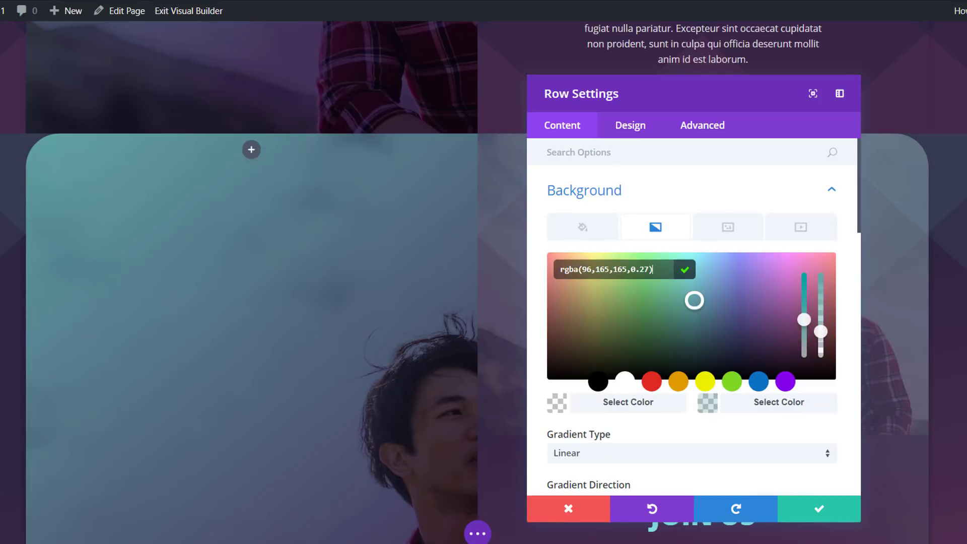
Set the row's gradient direction to 219deg, its start position to 74% and its end position to 100%.
scroll(829, 446, "down", 3)
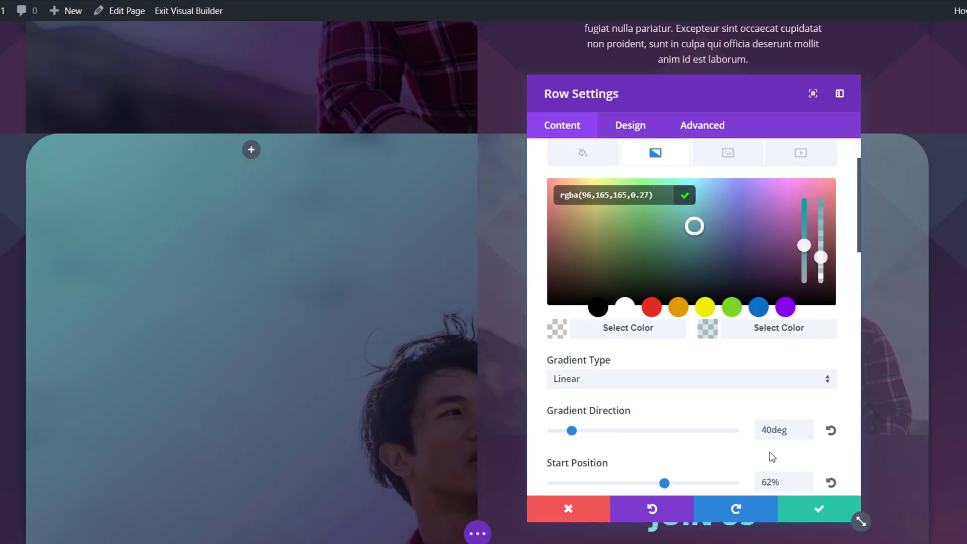
scroll(683, 430, "down", 3)
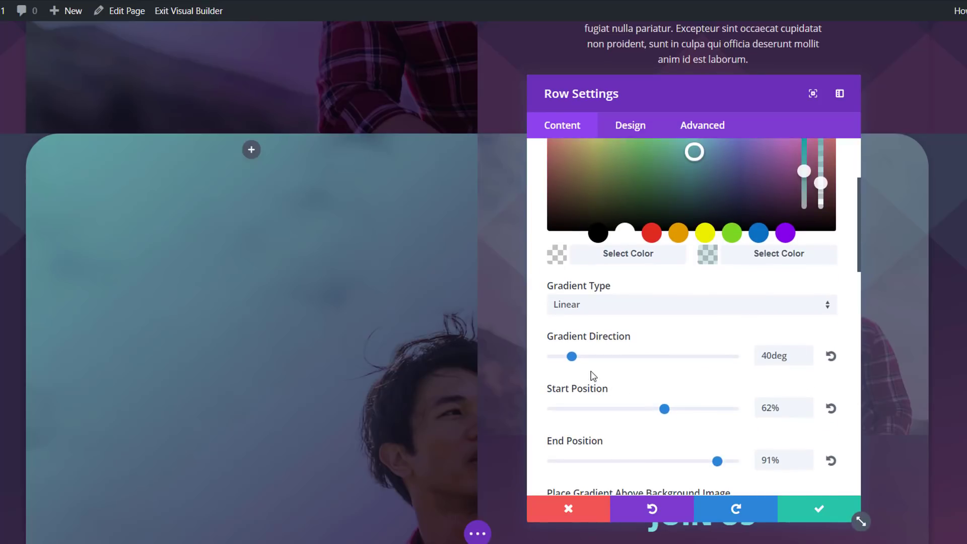
left_click_drag(571, 356, 660, 357)
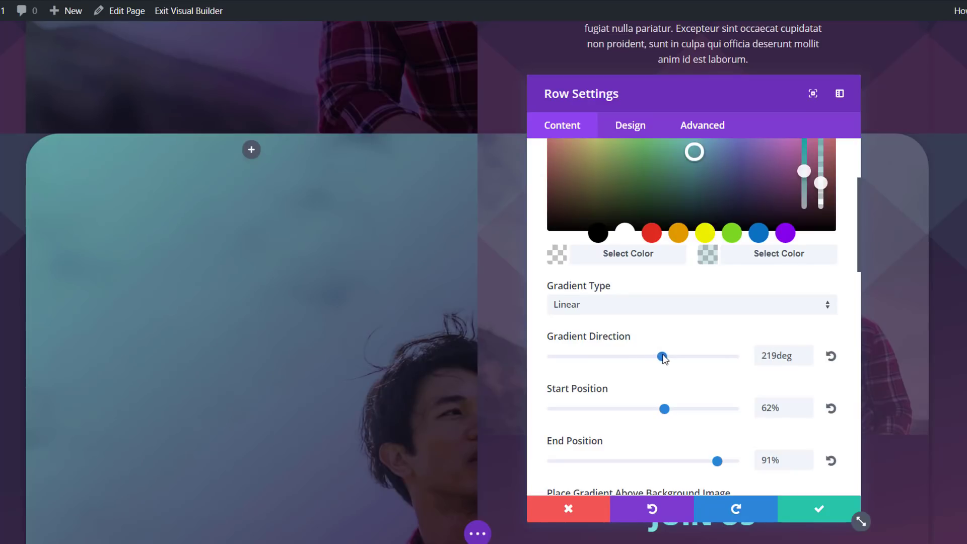
left_click(663, 358)
scroll(654, 388, "down", 2)
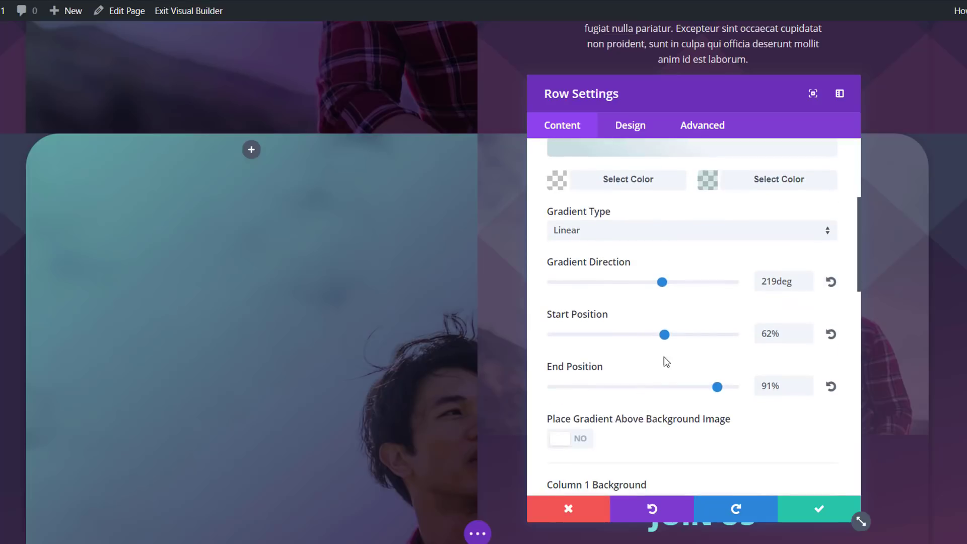
left_click(685, 335)
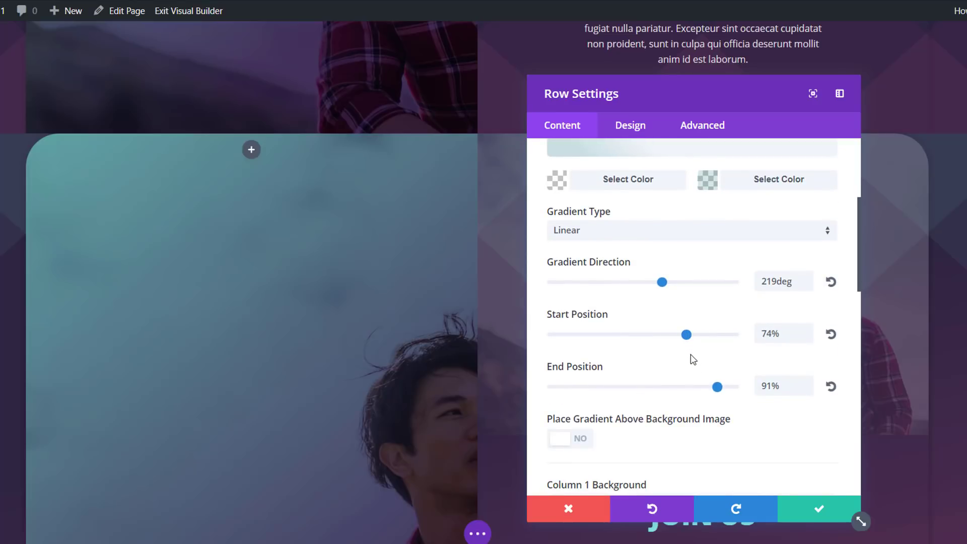
left_click_drag(717, 387, 738, 387)
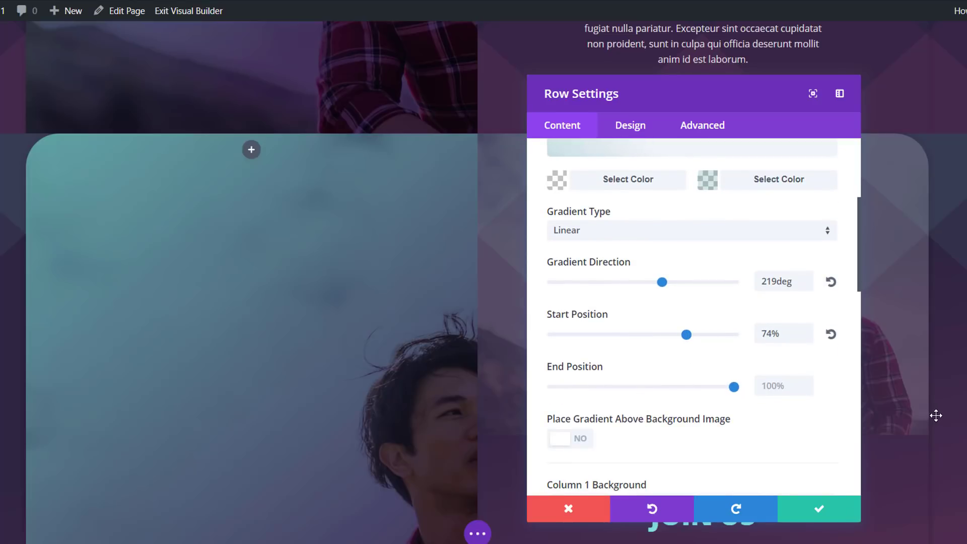
Remove the background image and the background gradient from column 1 of the duplicated row.
scroll(935, 414, "down", 5)
scroll(935, 415, "down", 5)
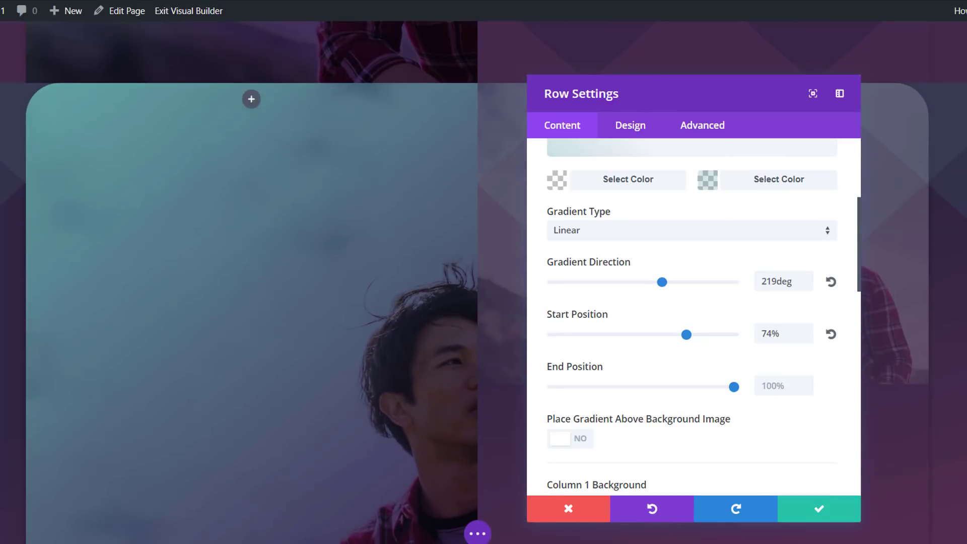
scroll(720, 343, "down", 5)
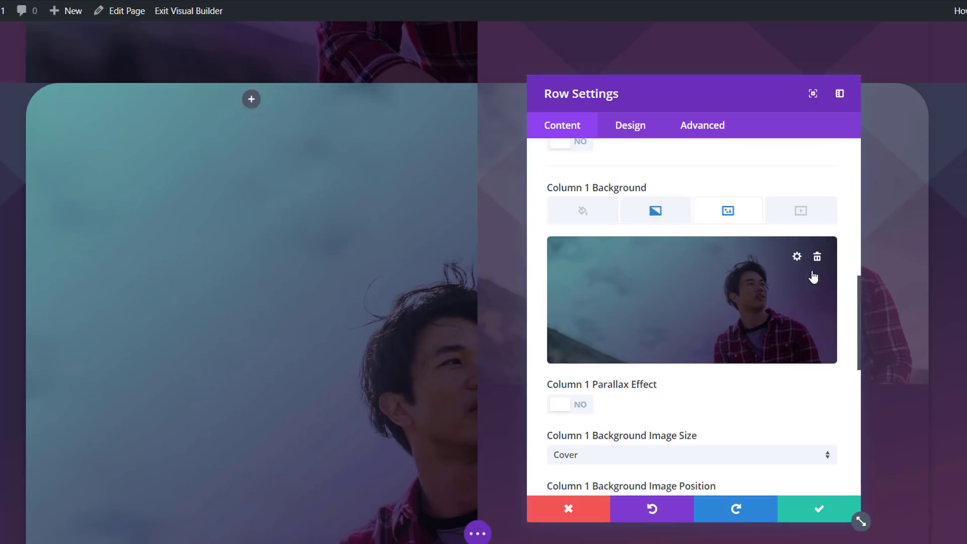
left_click(817, 259)
left_click(672, 221)
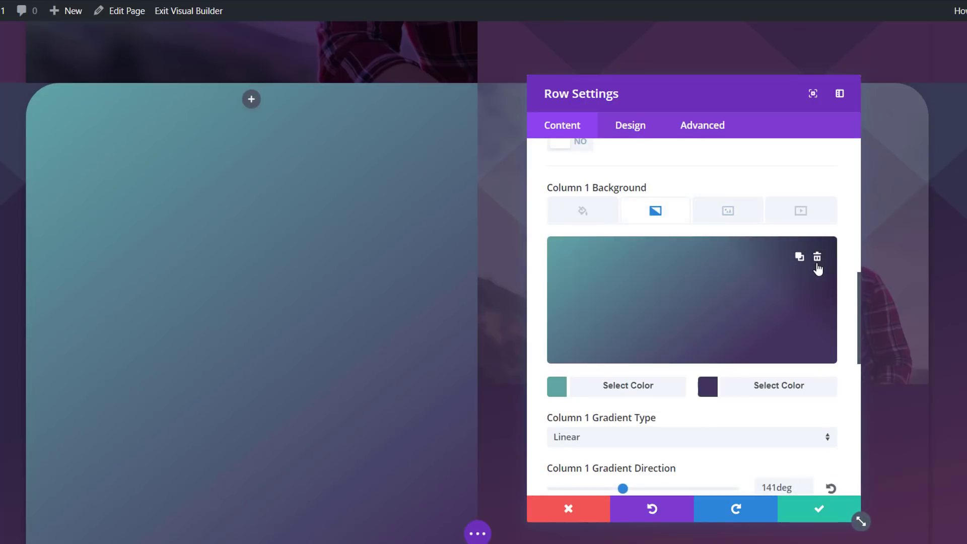
left_click(816, 258)
Add a background gradient to column 2 with the colors #44335d and rgba(109,52,93,0.72).
scroll(779, 304, "down", 3)
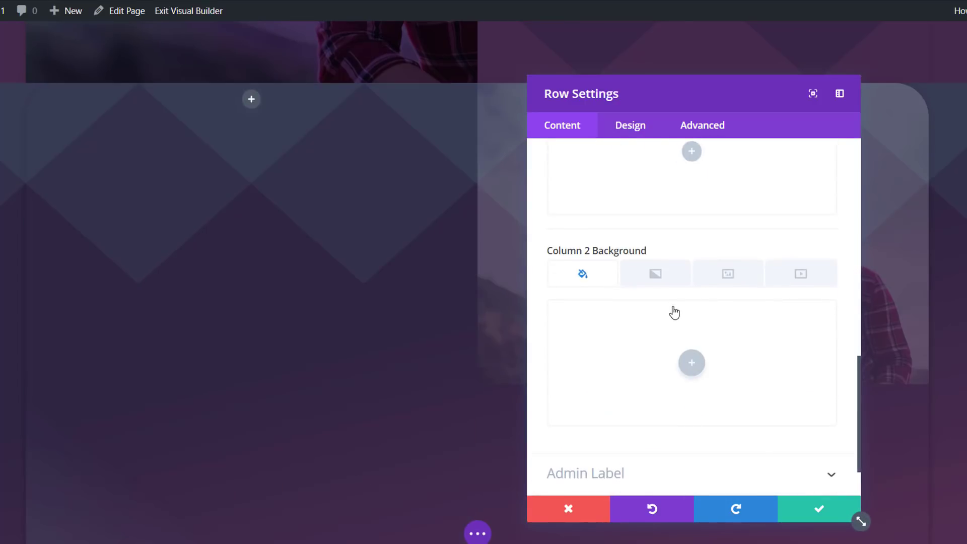
left_click(640, 279)
left_click(692, 363)
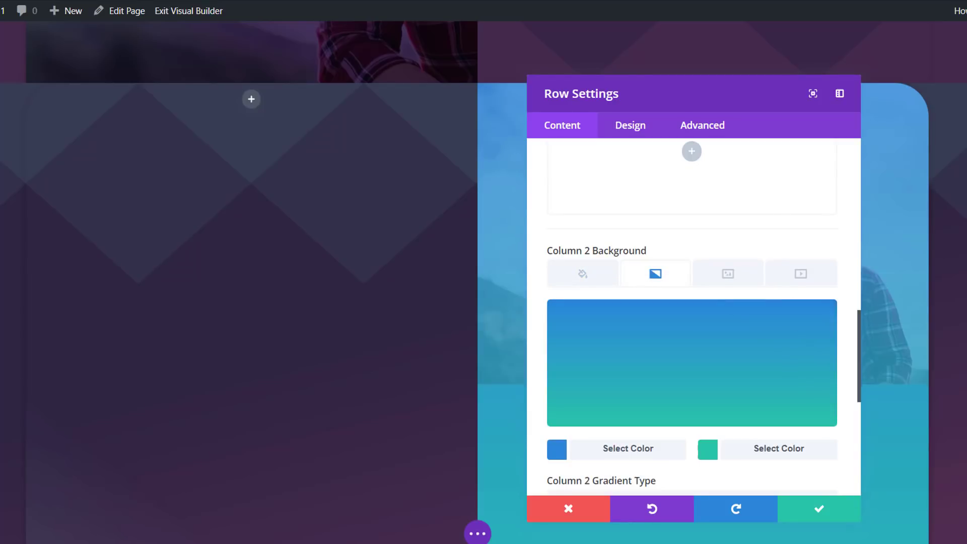
left_click(655, 453)
type("#44335d")
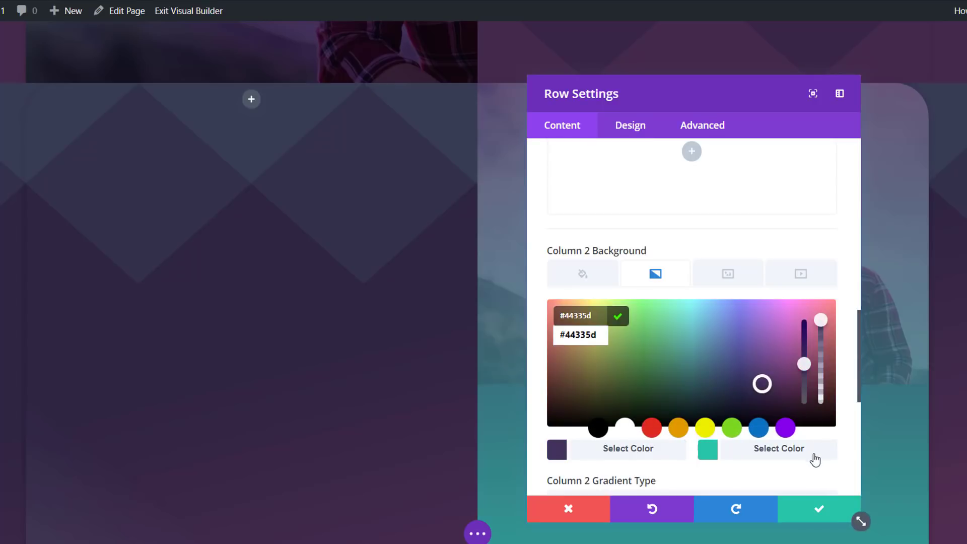
left_click(705, 451)
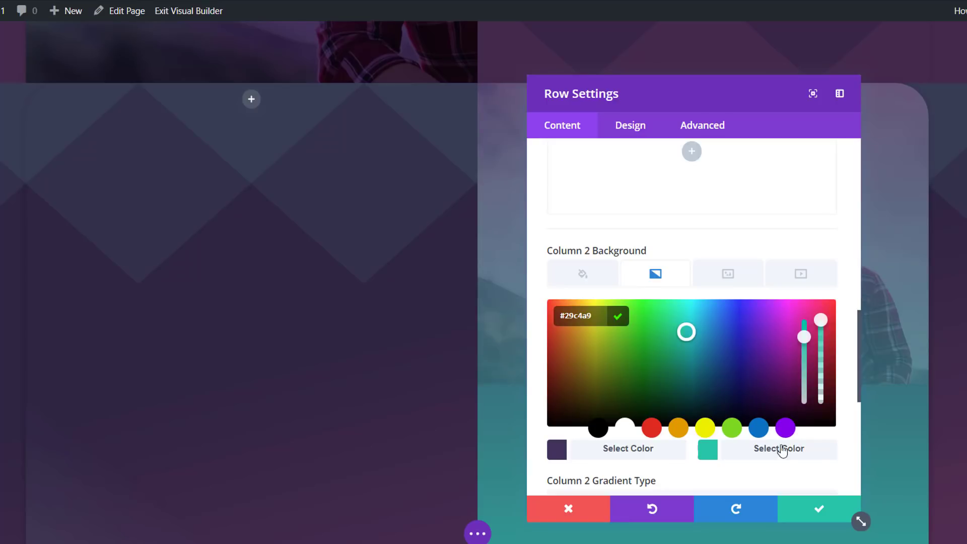
left_click(569, 316)
type("rgba(109,52,93,0.72)")
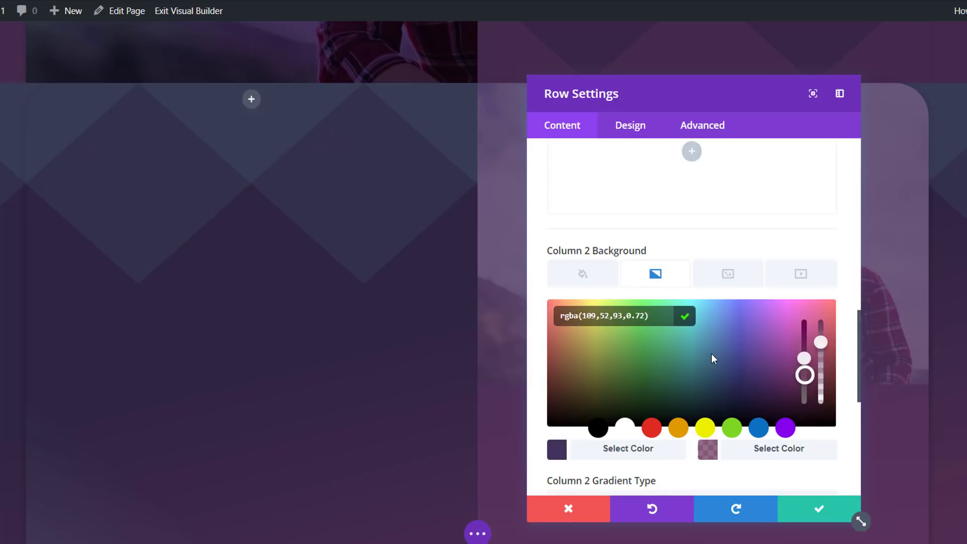
Set the column 2 gradient direction to 109deg.
scroll(755, 373, "down", 3)
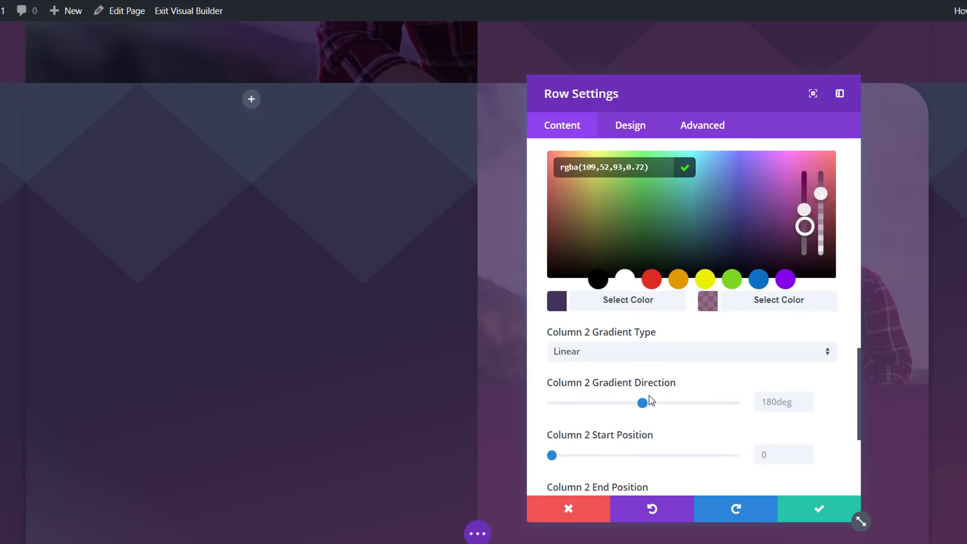
left_click_drag(643, 403, 607, 412)
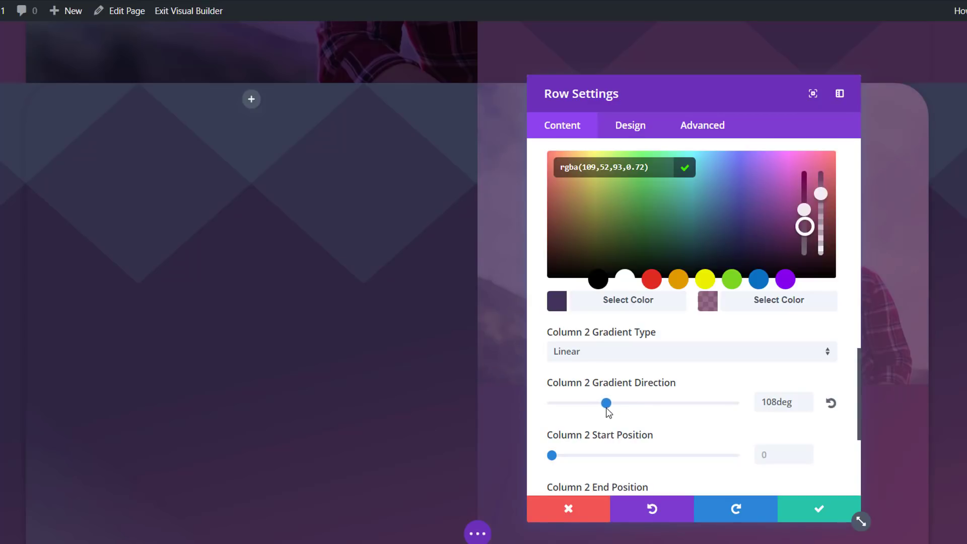
left_click(607, 409)
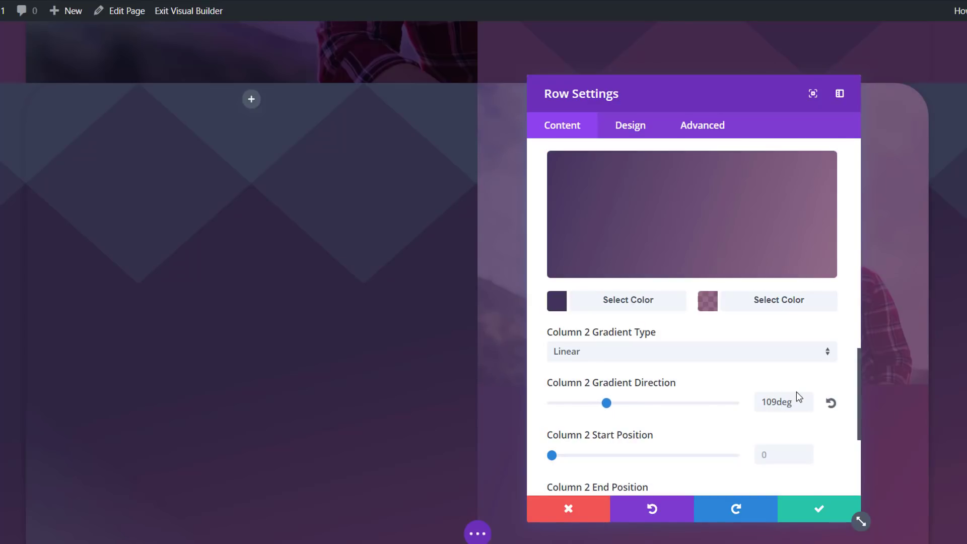
scroll(796, 392, "down", 3)
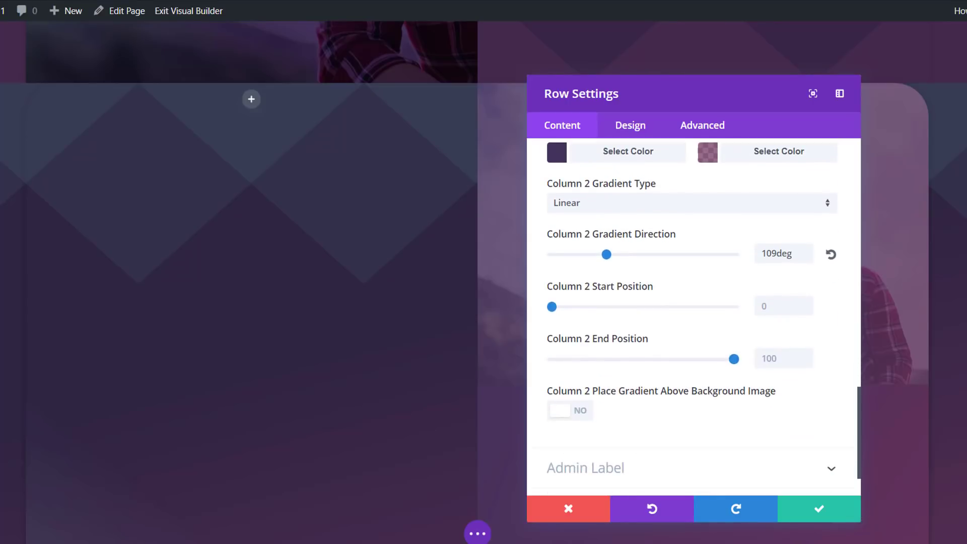
Set the photo of the woman by the sea as the column 2 background image from the media library.
scroll(796, 170, "up", 5)
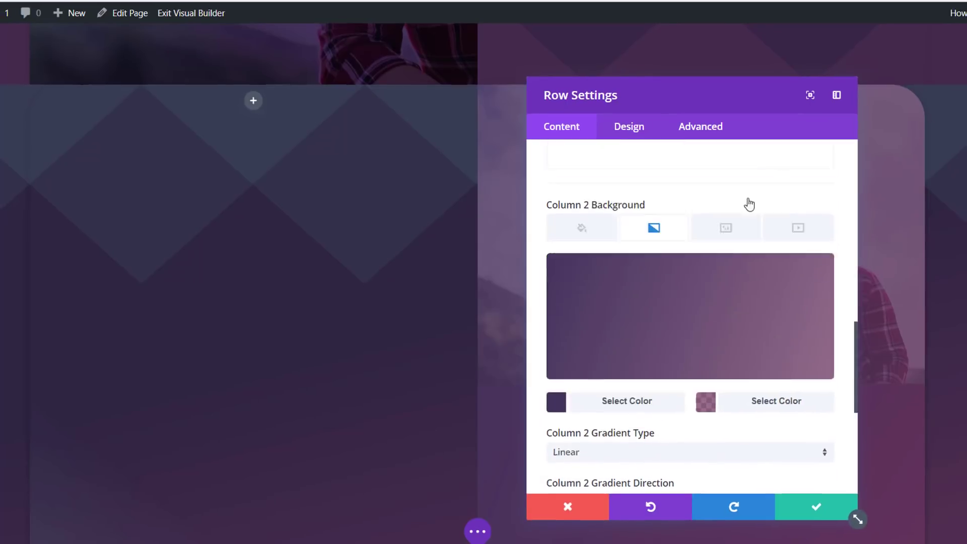
left_click(728, 273)
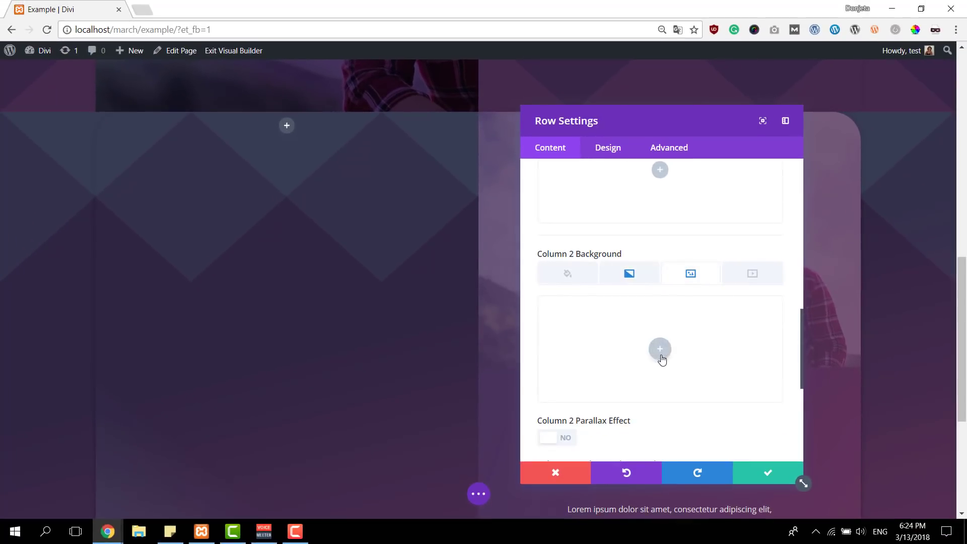
left_click(660, 349)
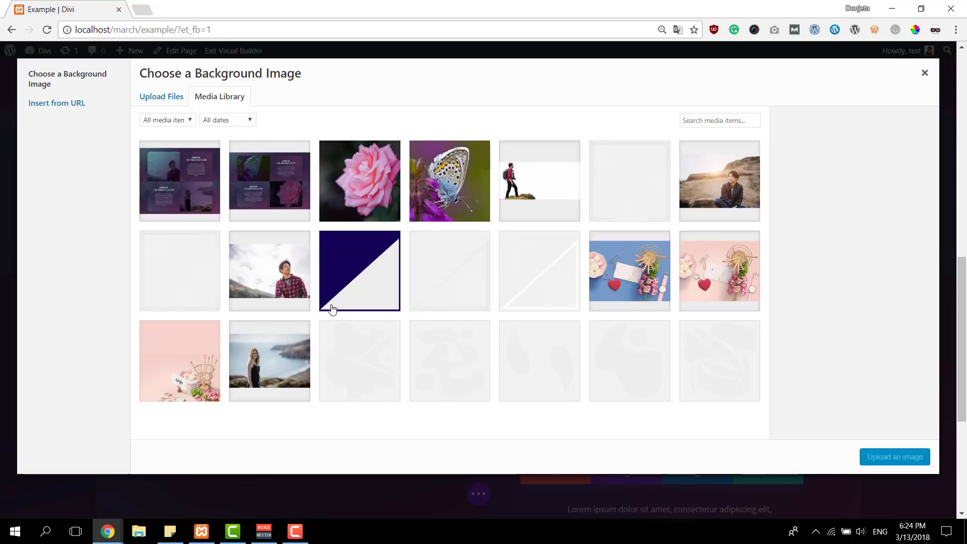
left_click(270, 349)
left_click(895, 457)
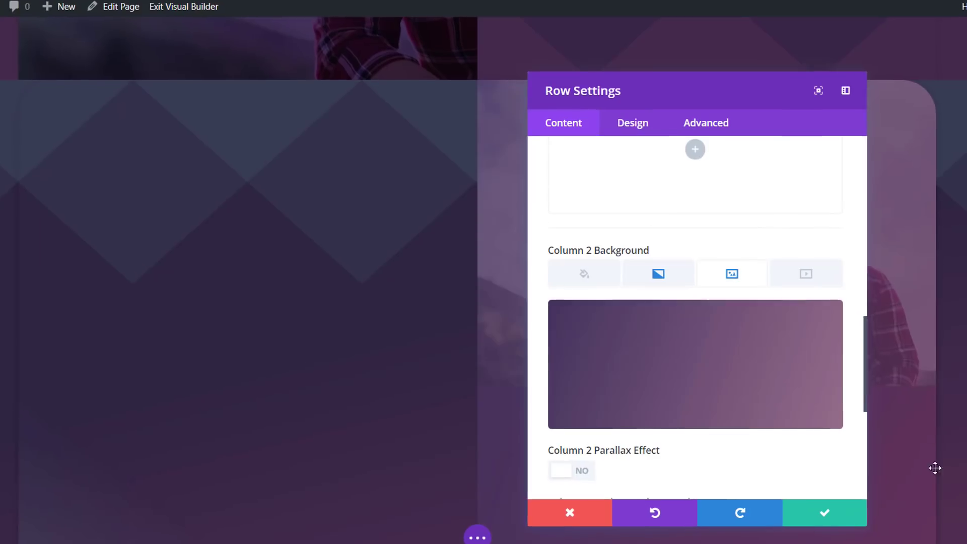
Set the column 2 background image blend to Multiply.
scroll(802, 345, "down", 5)
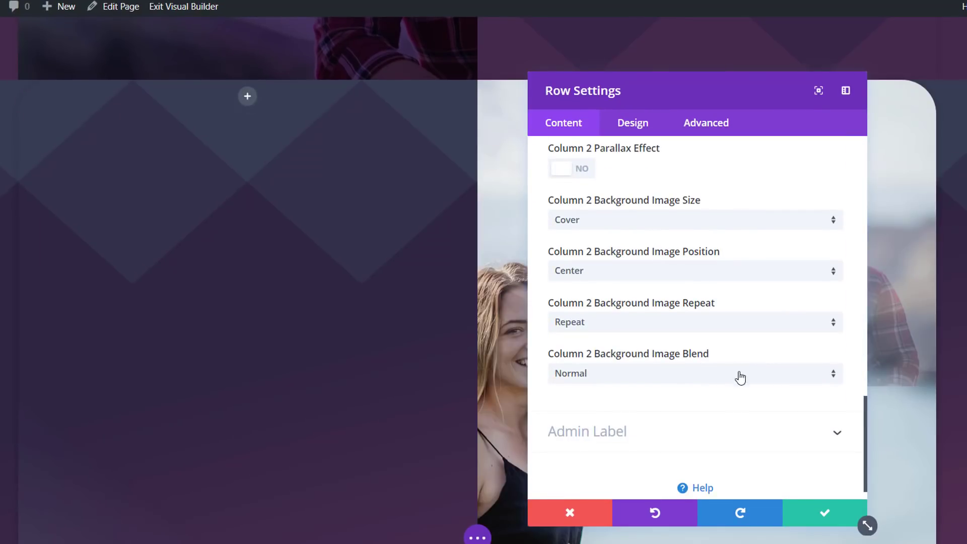
left_click(738, 377)
scroll(675, 453, "down", 1)
scroll(694, 280, "up", 2)
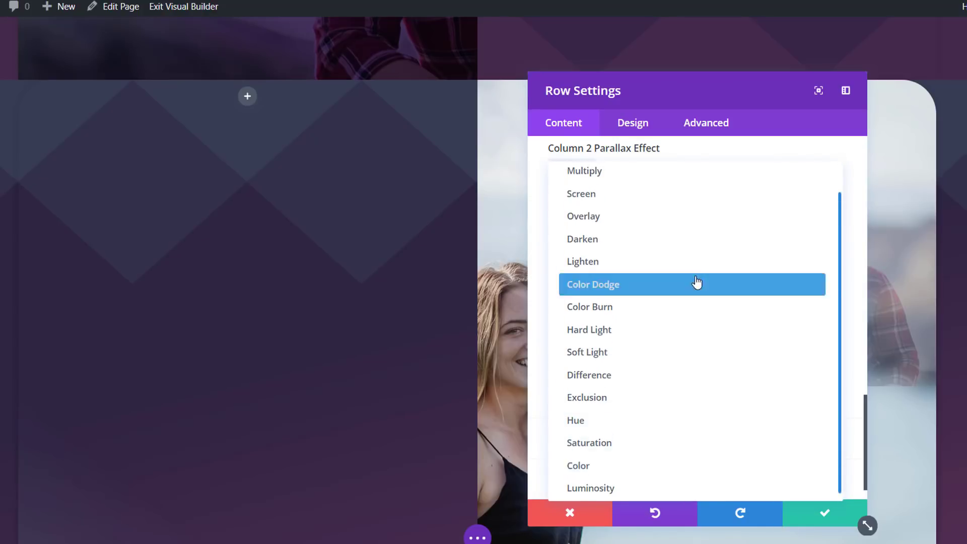
left_click(674, 214)
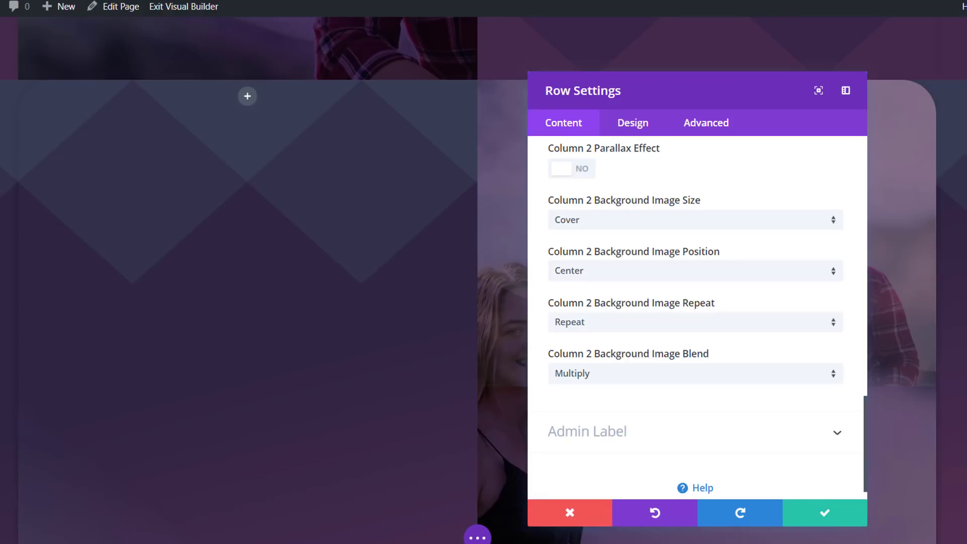
Remove the rounding from the two top corners of the duplicated row's border.
left_click(644, 127)
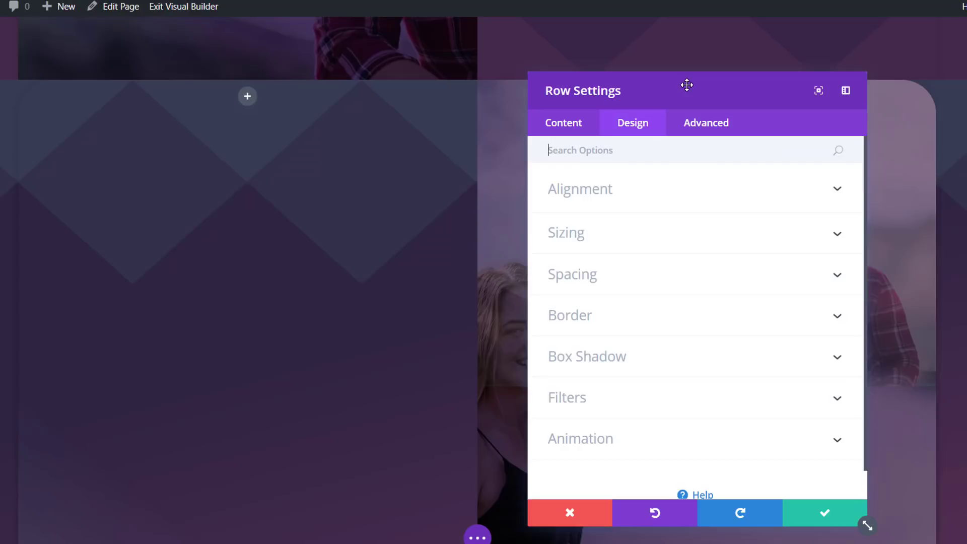
left_click_drag(687, 85, 350, 29)
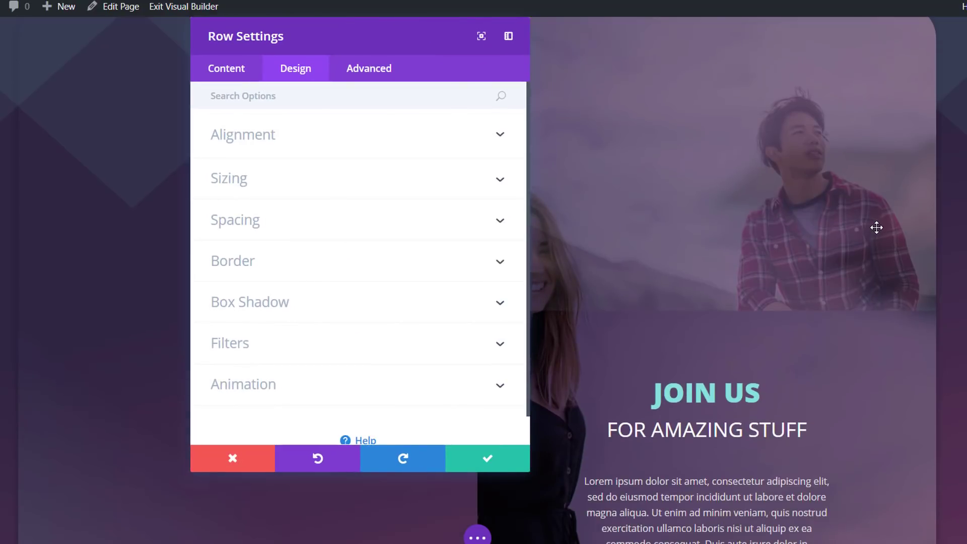
scroll(876, 227, "up", 2)
scroll(275, 271, "down", 1)
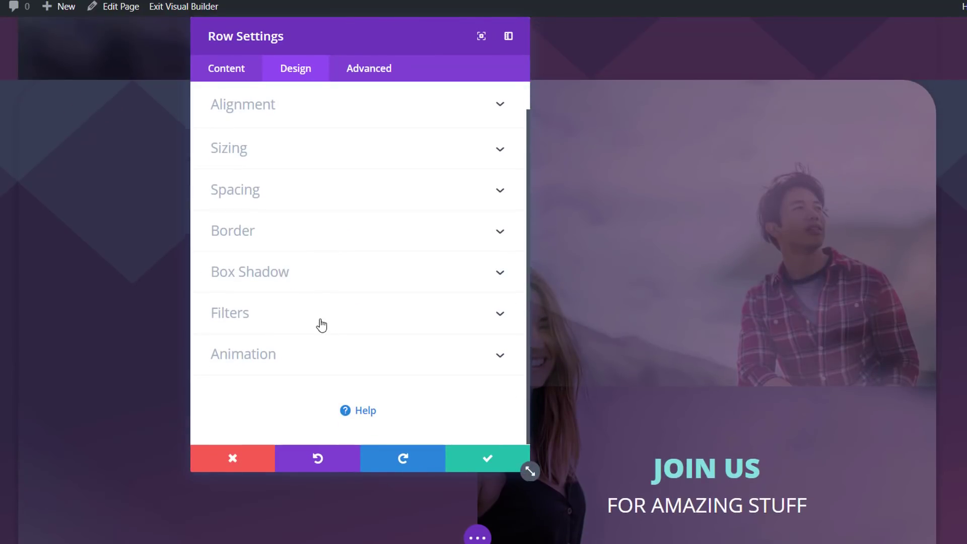
left_click(312, 240)
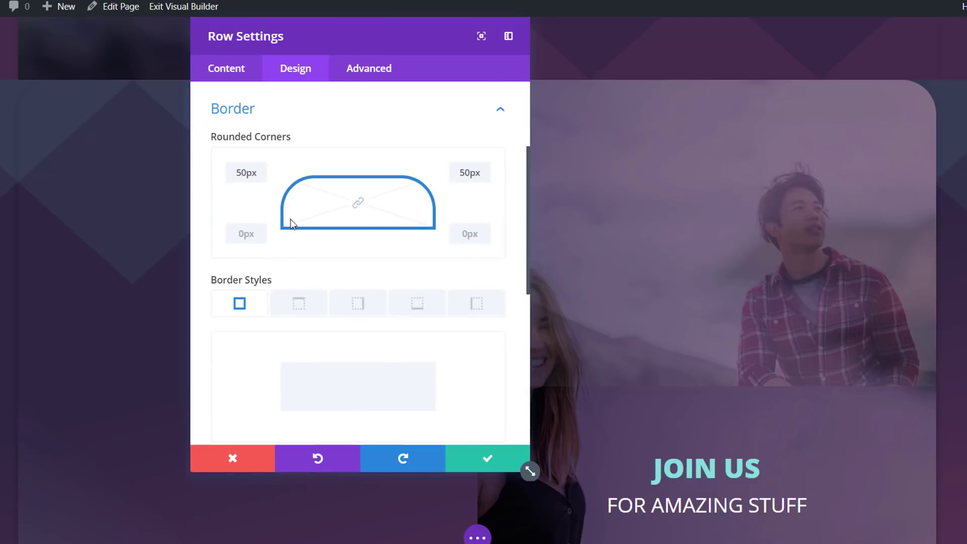
left_click_drag(261, 174, 223, 175)
key("BackSpace")
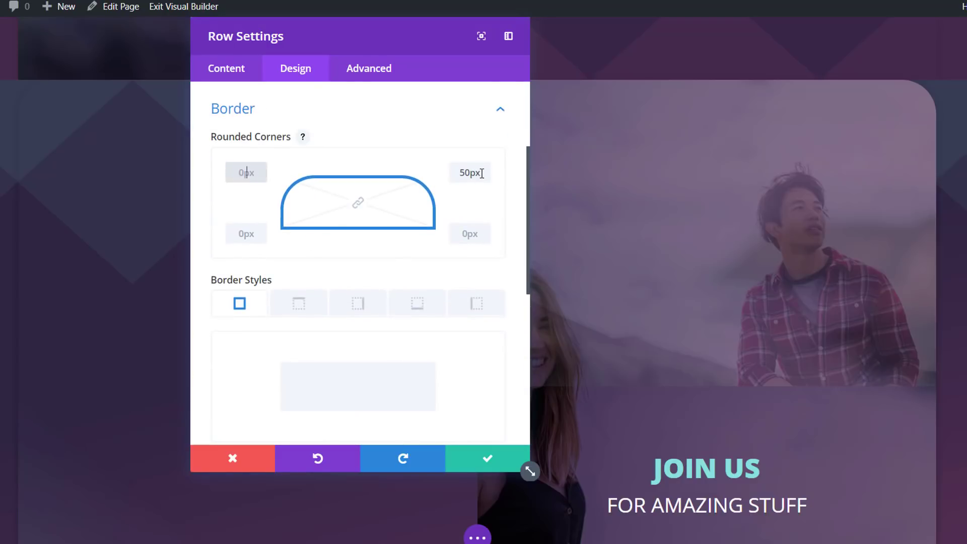
left_click_drag(483, 172, 444, 172)
Round the two bottom corners of the row by 50px and save the row settings.
left_click(469, 233)
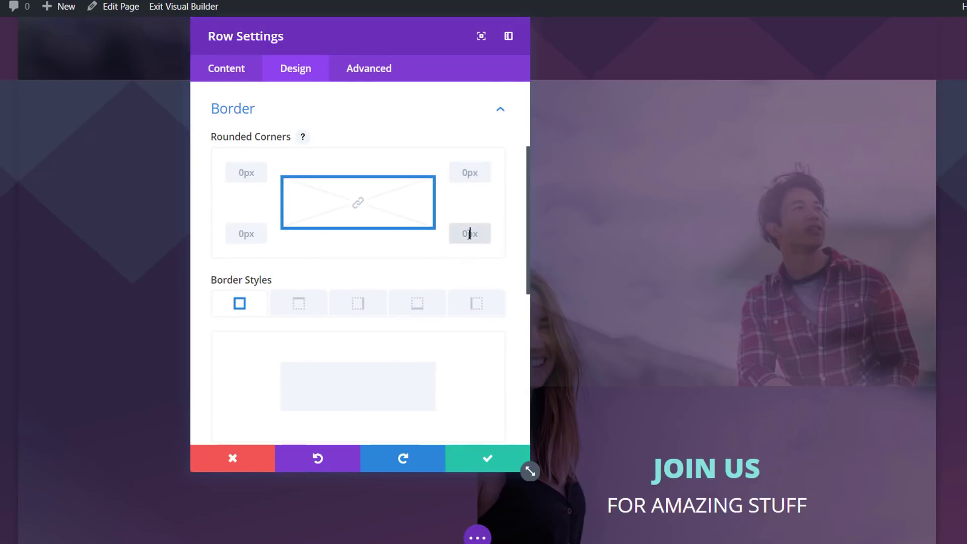
type("50")
left_click(239, 233)
type("50")
scroll(814, 283, "down", 5)
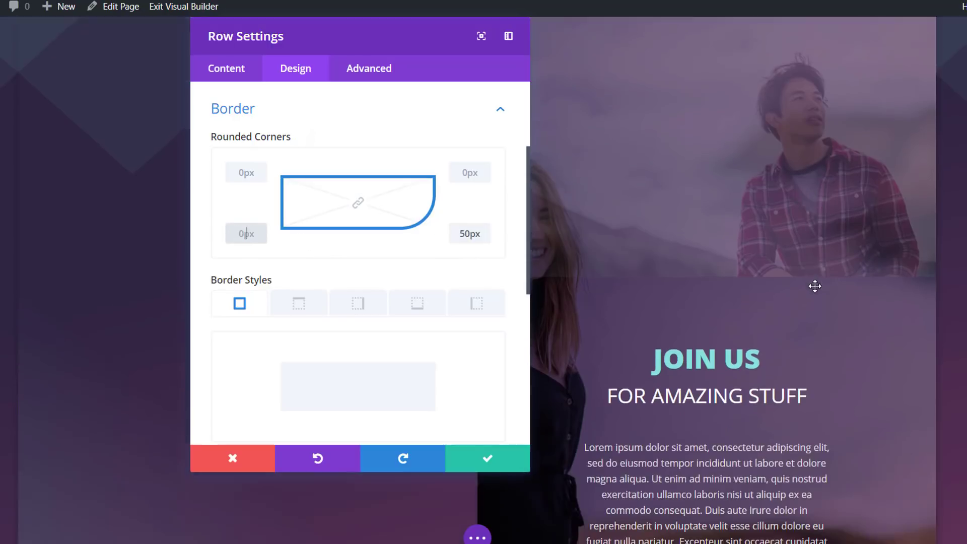
scroll(1, 323, "up", 3)
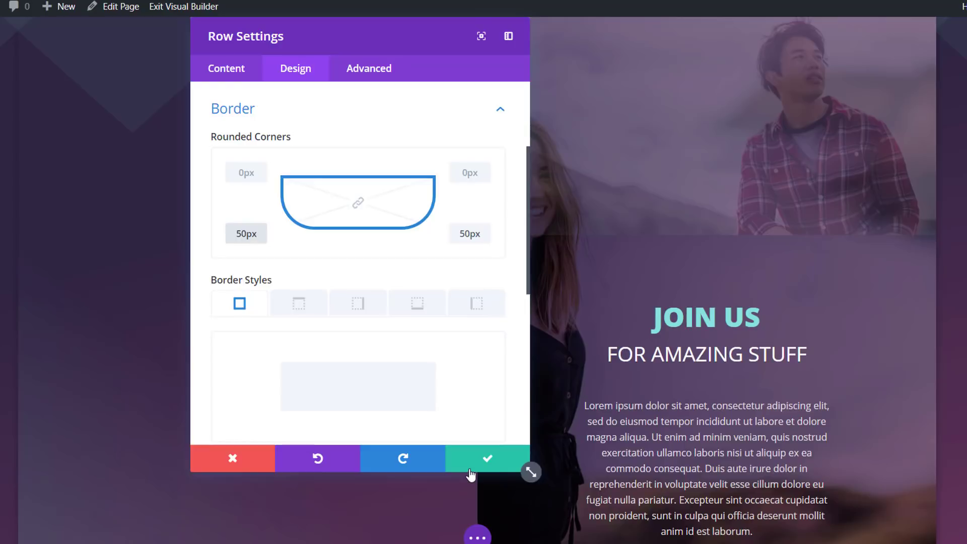
left_click(500, 469)
Move the image and text modules of the second section's row from column 2 into the empty column 1.
scroll(712, 176, "up", 1)
scroll(712, 176, "up", 2)
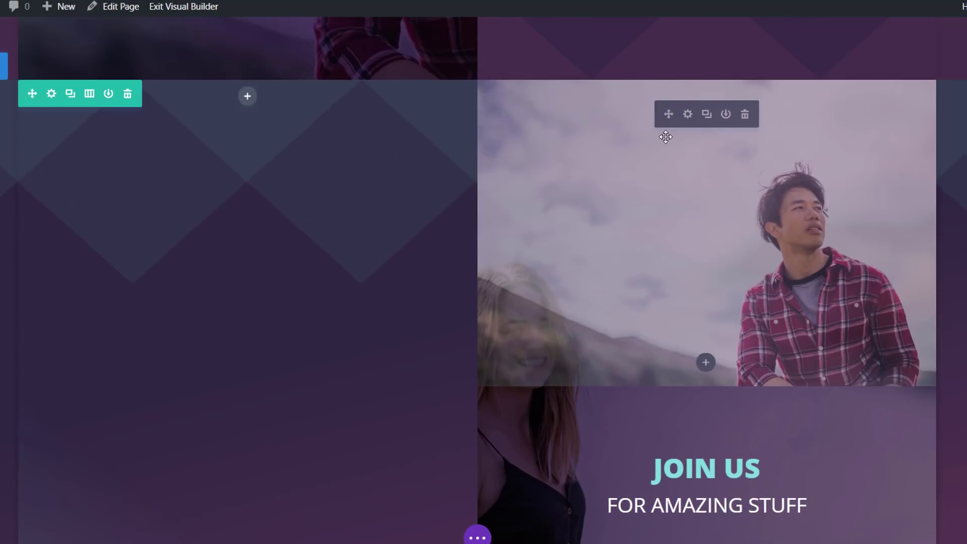
left_click_drag(370, 132, 238, 104)
left_click_drag(688, 233, 315, 492)
scroll(677, 161, "down", 2)
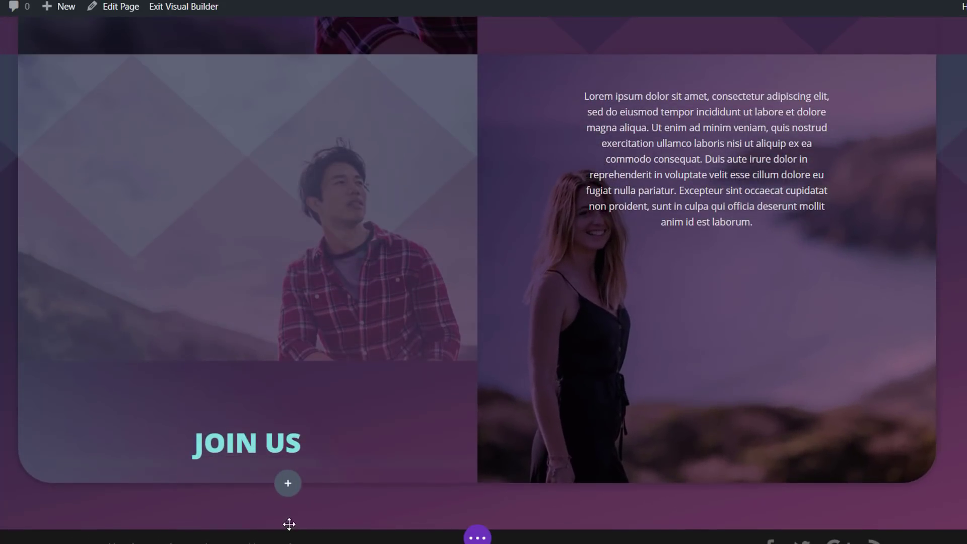
scroll(721, 112, "up", 1)
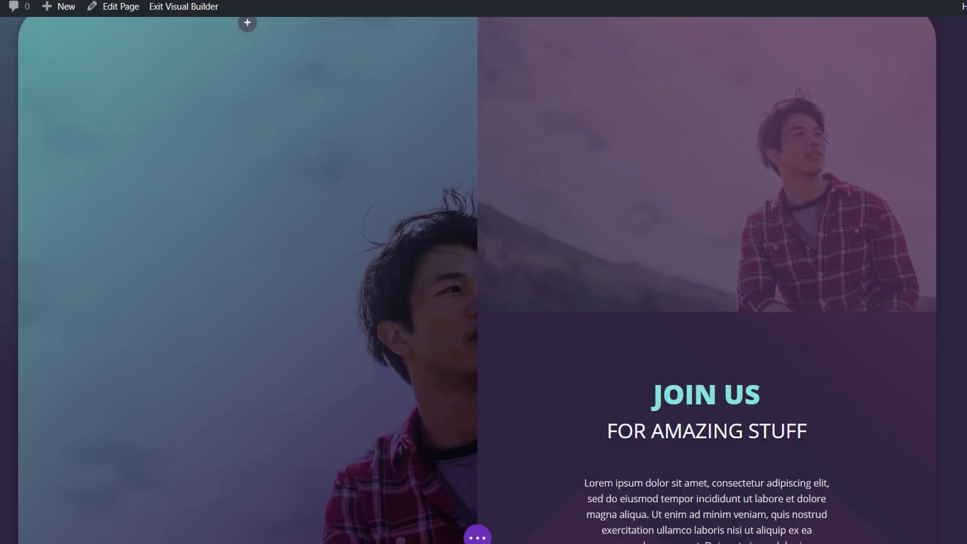
Replace the picture in the second section's image module with the photo of the woman by the sea and save the module.
scroll(410, 422, "down", 9)
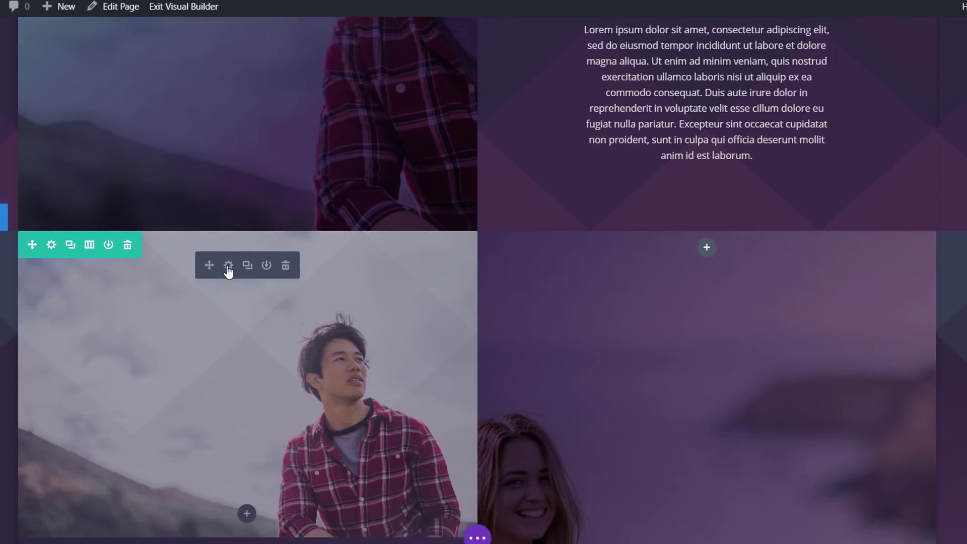
left_click(229, 266)
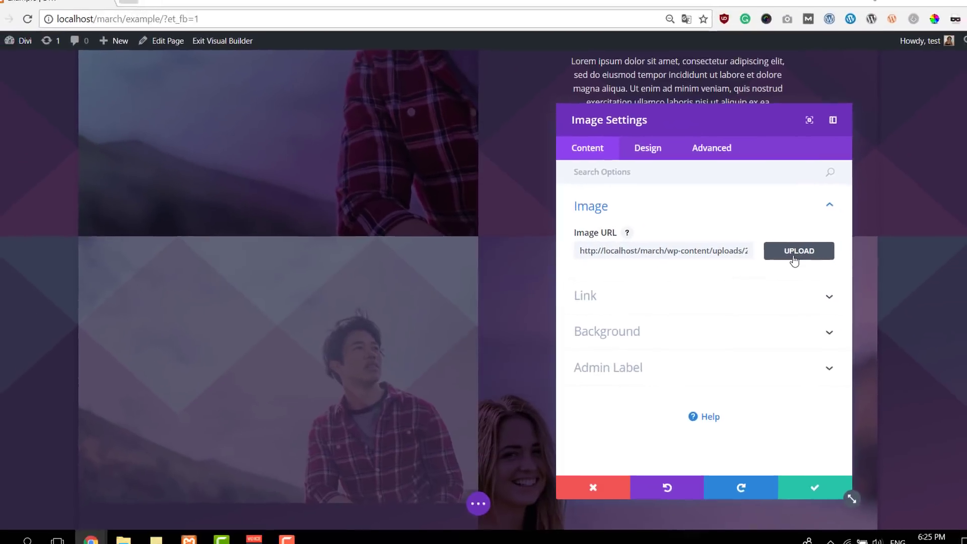
left_click(826, 282)
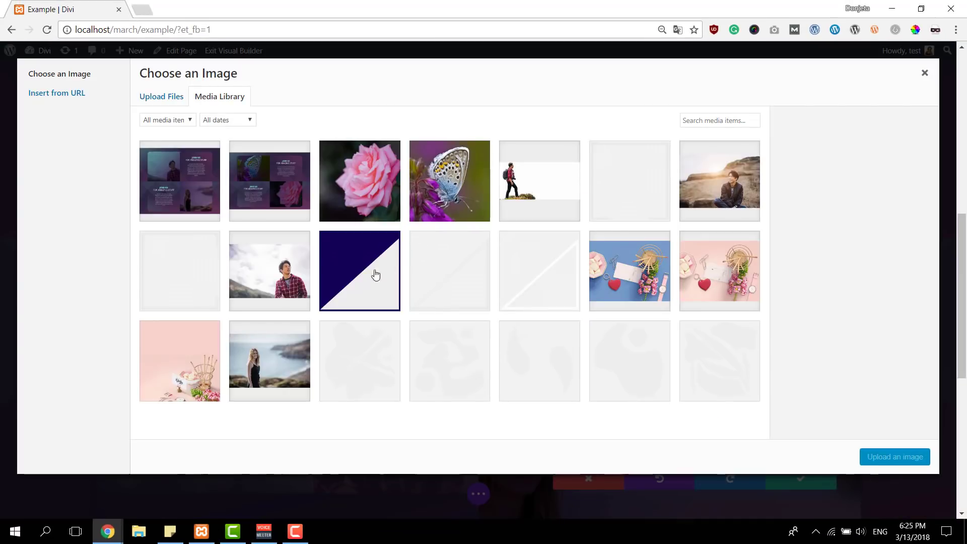
left_click(284, 352)
left_click(915, 461)
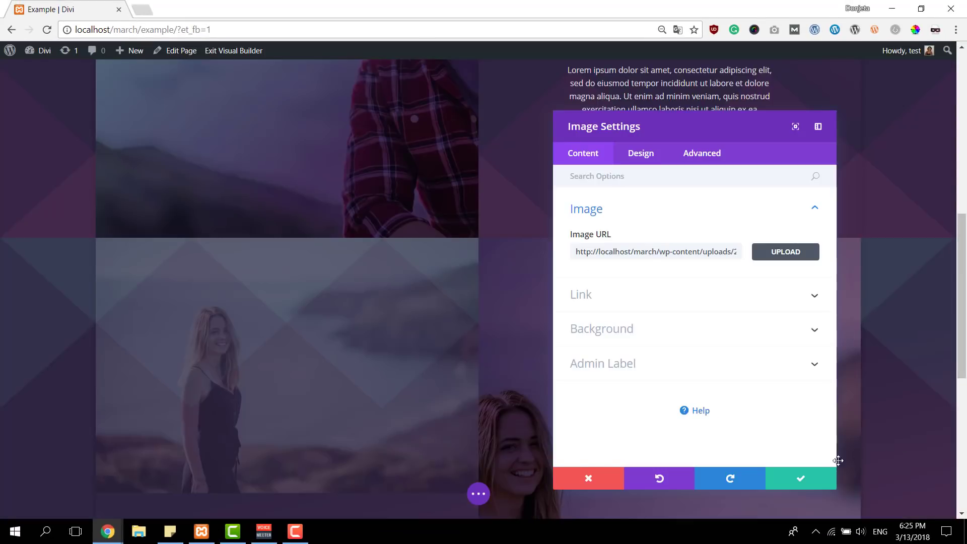
left_click(807, 486)
scroll(460, 404, "down", 8)
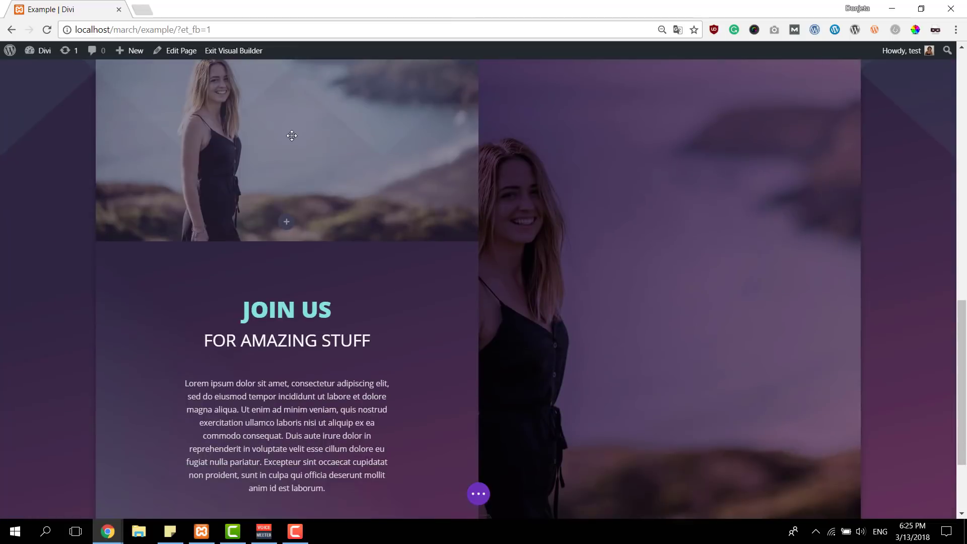
Change the first section's bottom divider to the layered smooth wave style and save the section settings.
scroll(293, 199, "up", 15)
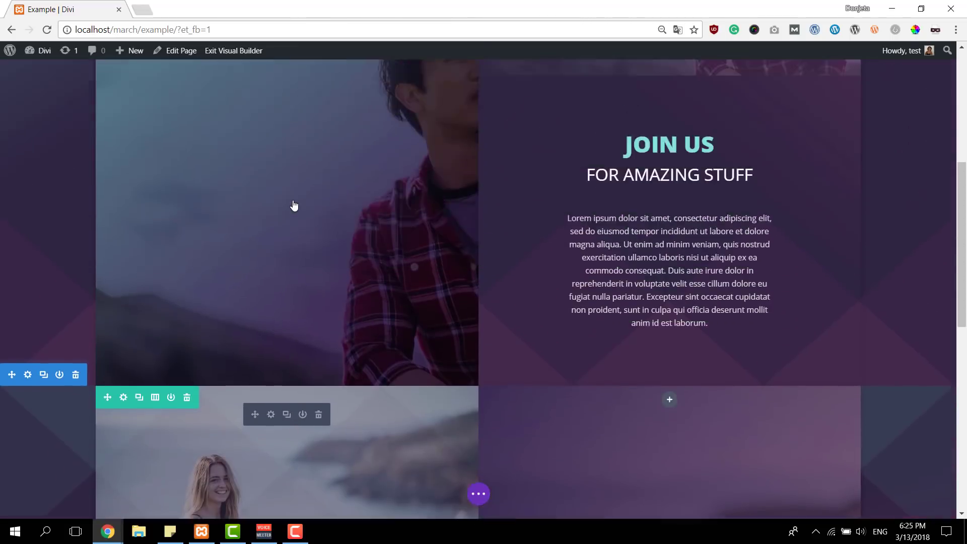
scroll(293, 200, "up", 3)
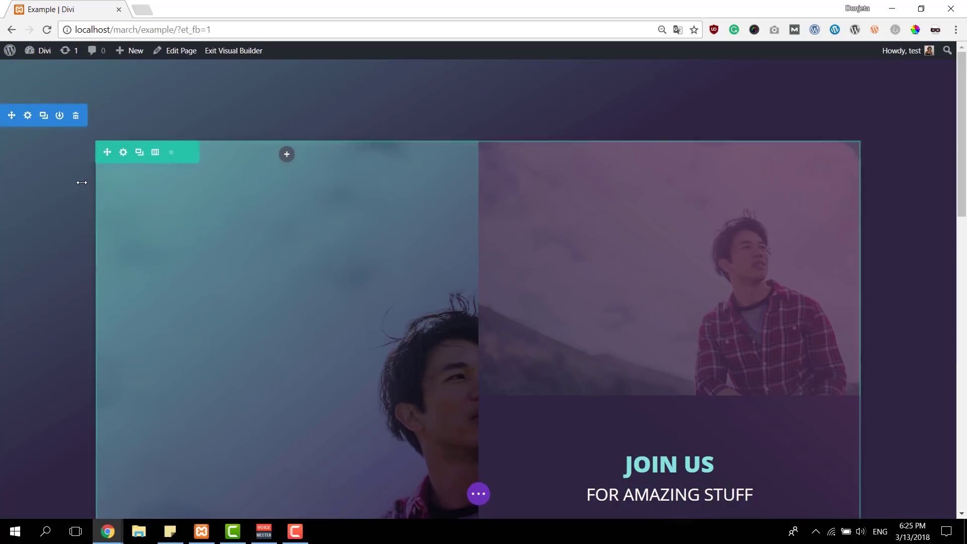
left_click(31, 122)
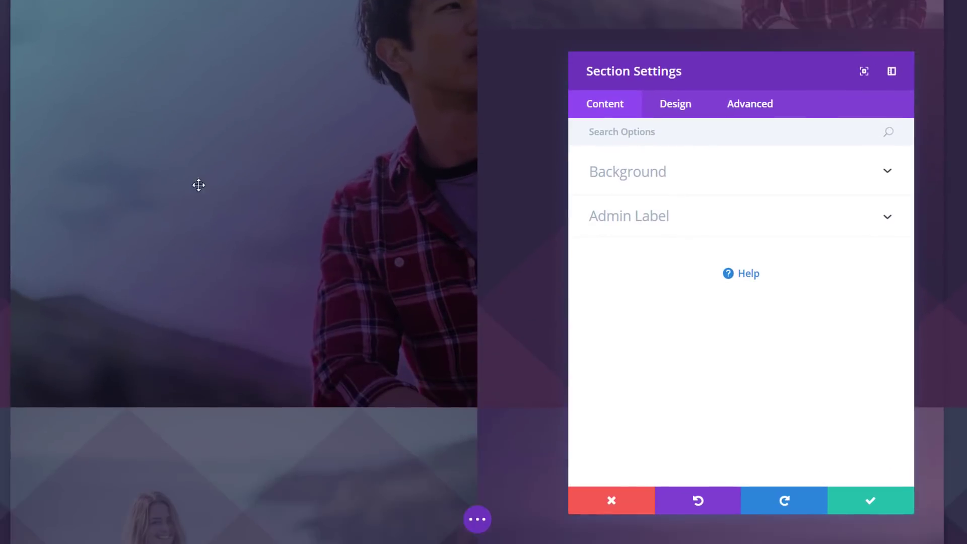
left_click(677, 104)
left_click(692, 256)
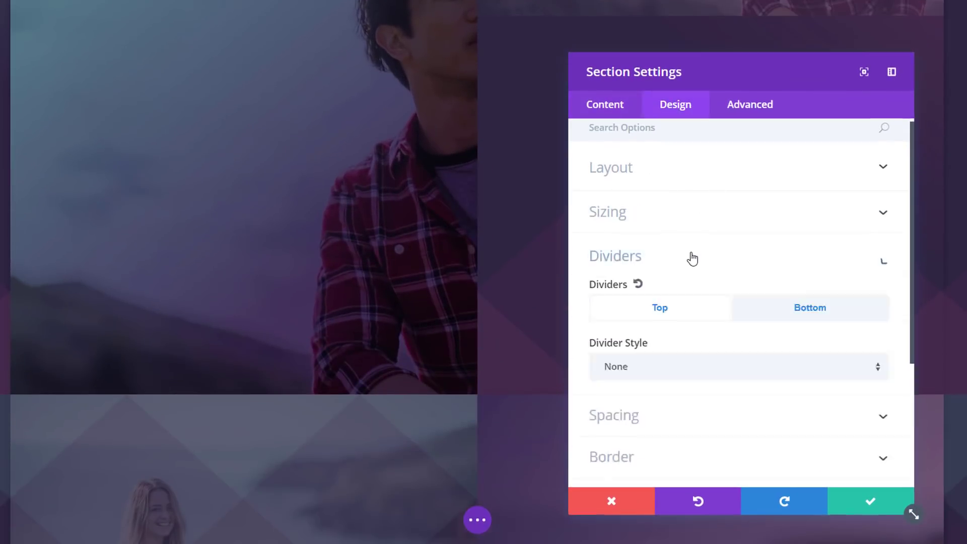
left_click(790, 202)
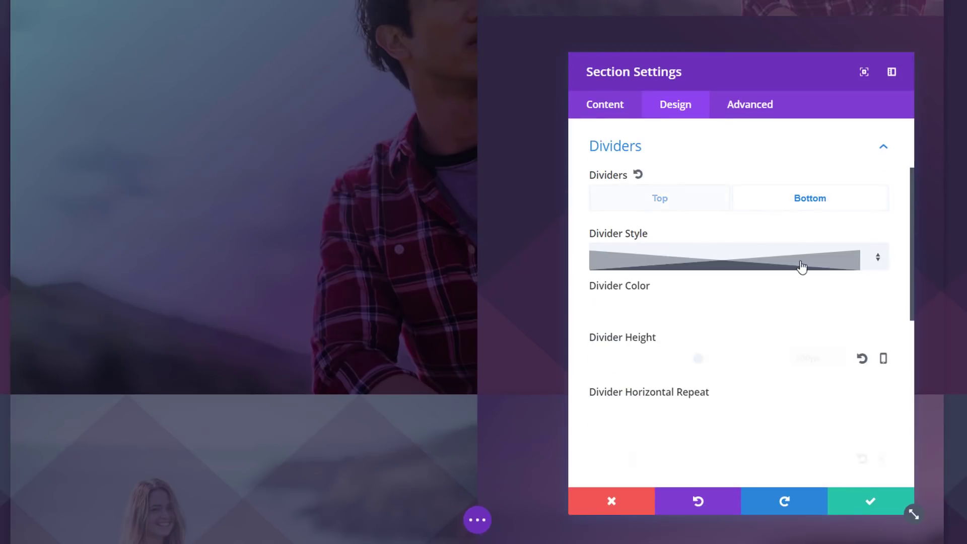
left_click(849, 266)
scroll(801, 340, "down", 5)
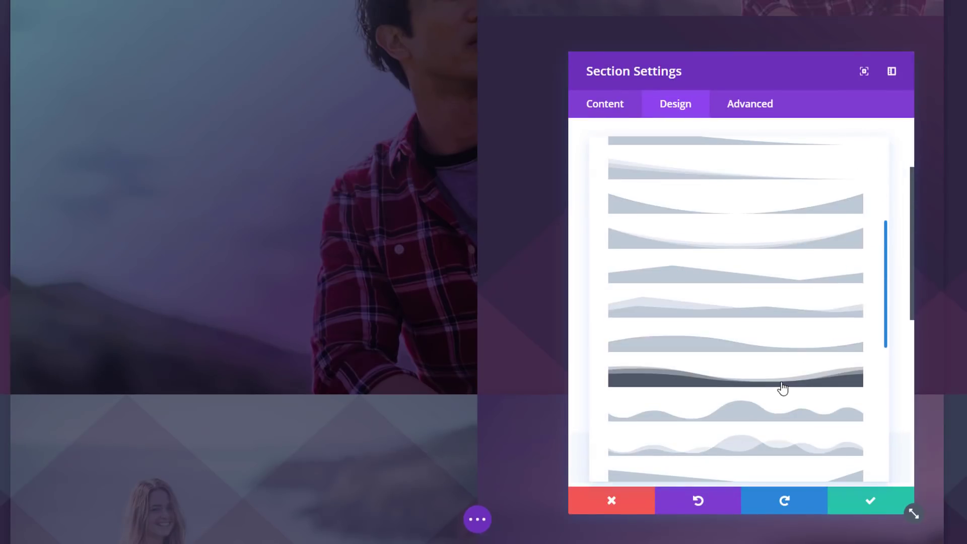
left_click(782, 388)
left_click(856, 501)
Change the second section's top divider to the matching layered smooth wave style and save the section settings.
scroll(77, 268, "down", 4)
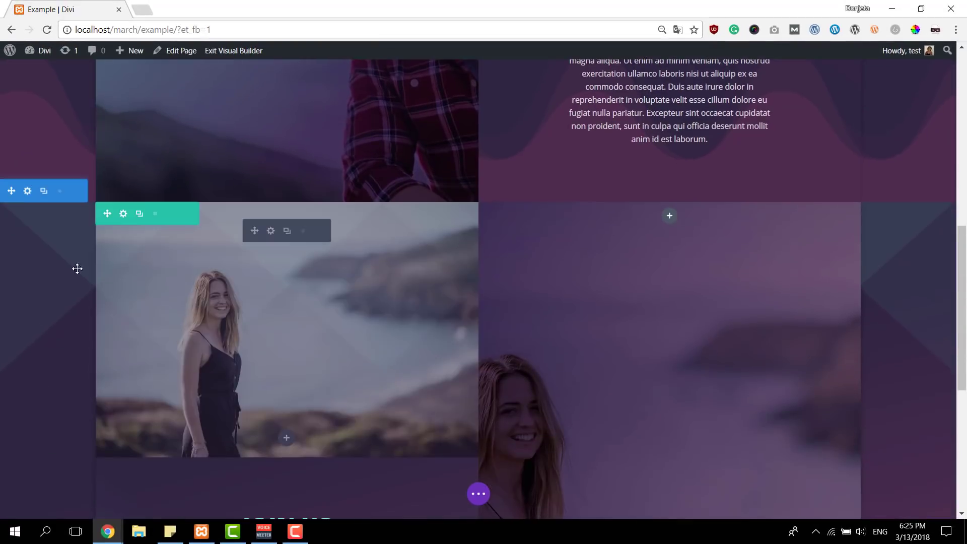
left_click(27, 191)
left_click(646, 160)
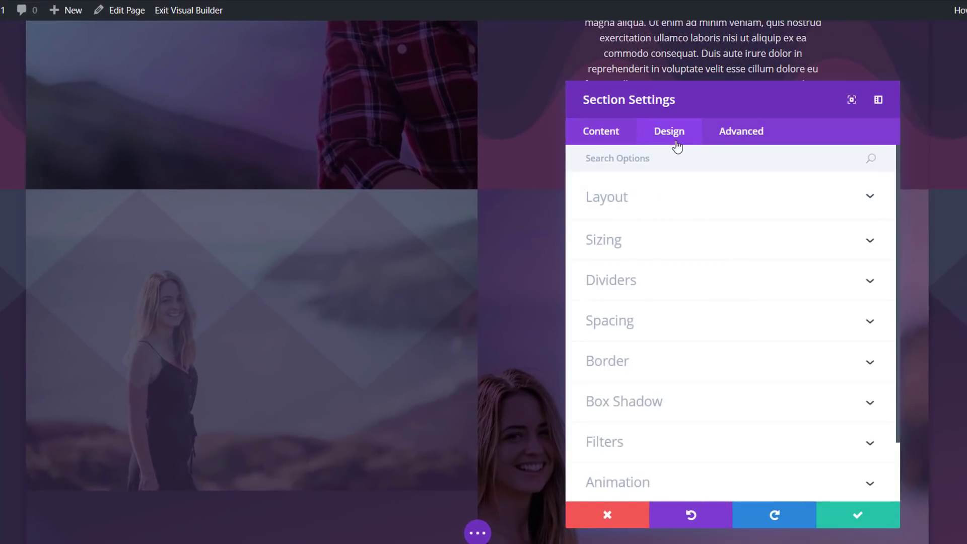
left_click(693, 276)
left_click(733, 280)
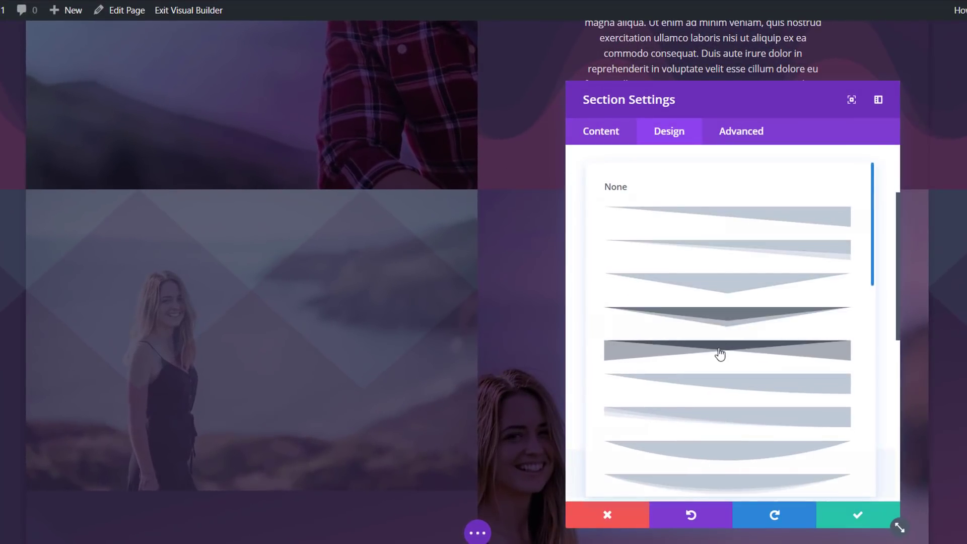
scroll(719, 355, "down", 2)
scroll(723, 361, "down", 3)
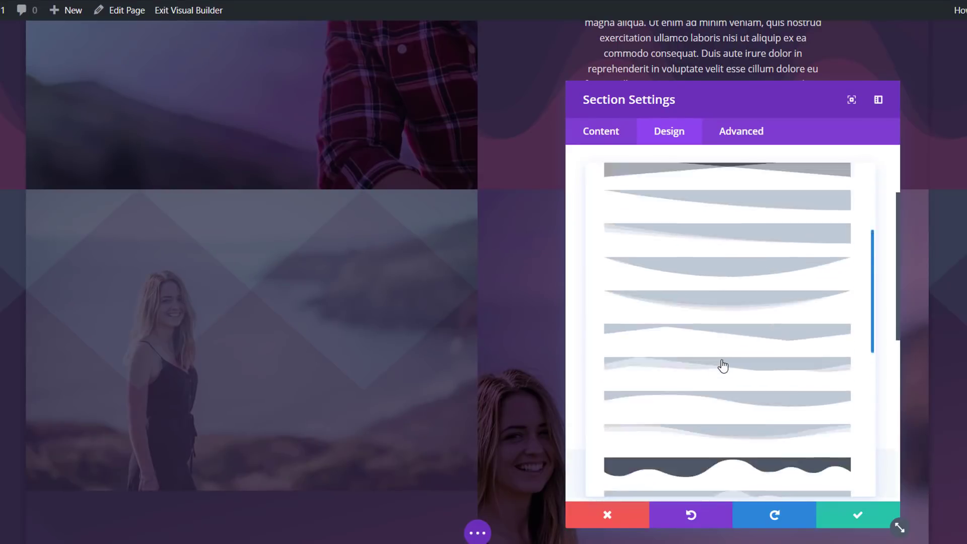
left_click(733, 325)
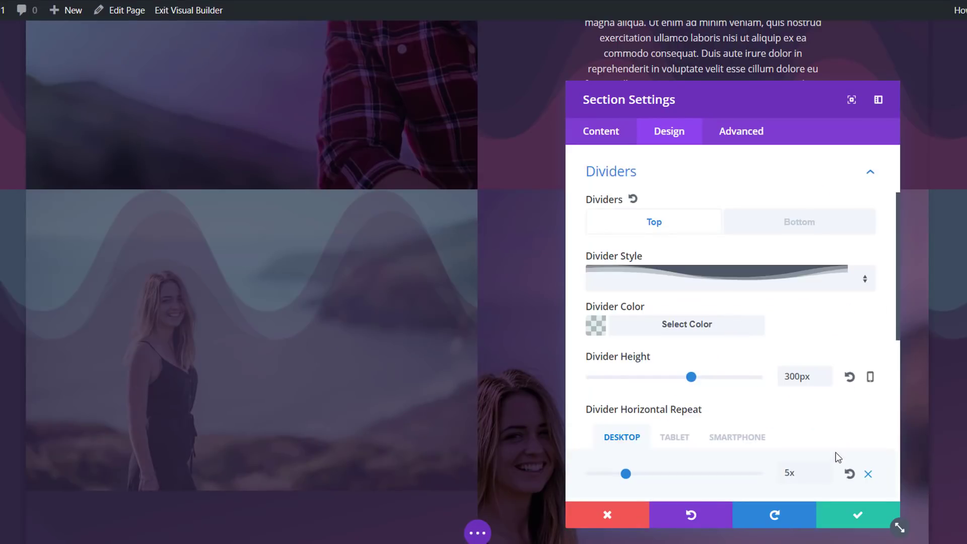
left_click(839, 522)
scroll(694, 285, "up", 5)
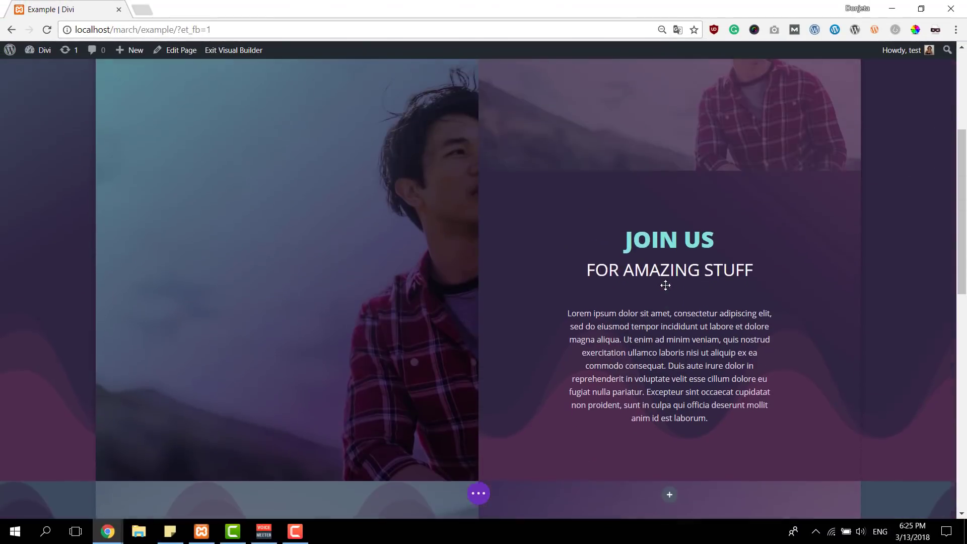
Change the first section's bottom divider to the layered jagged mountain style and save the section settings.
scroll(237, 212, "up", 4)
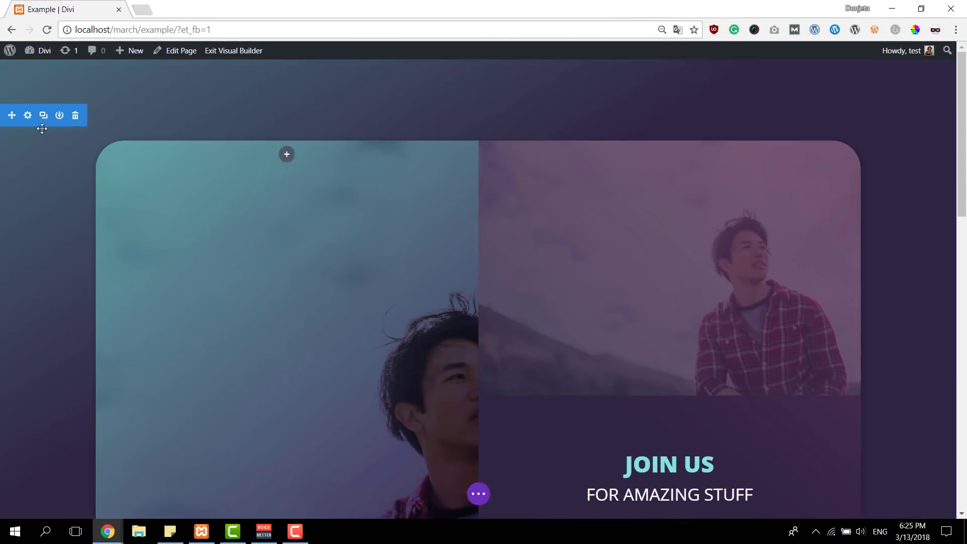
left_click(28, 116)
scroll(369, 157, "down", 5)
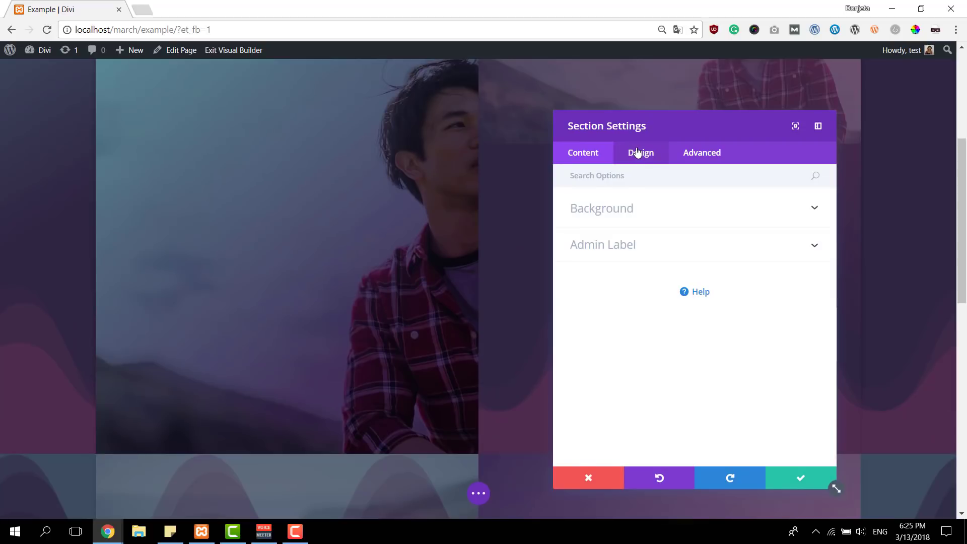
left_click(637, 153)
left_click(674, 291)
scroll(689, 277, "down", 2)
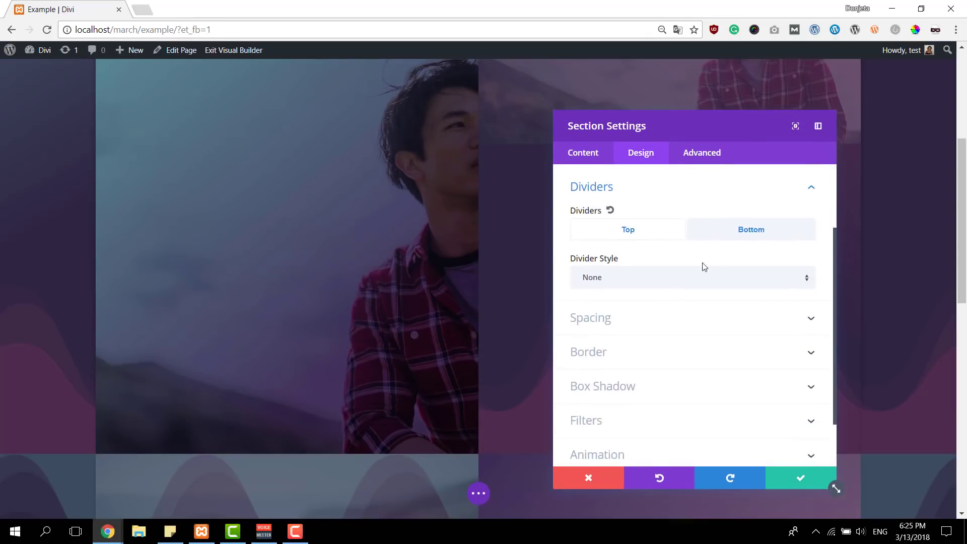
left_click(750, 229)
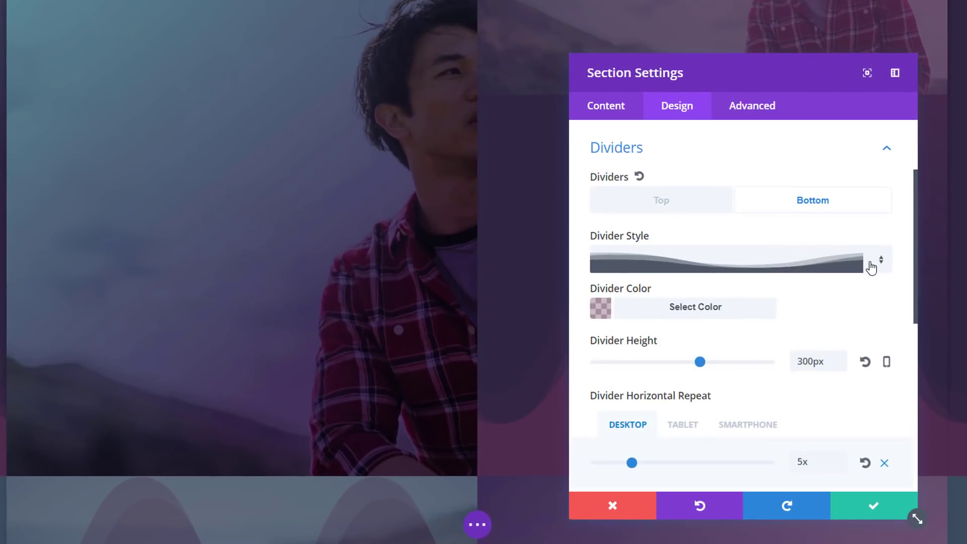
left_click(870, 267)
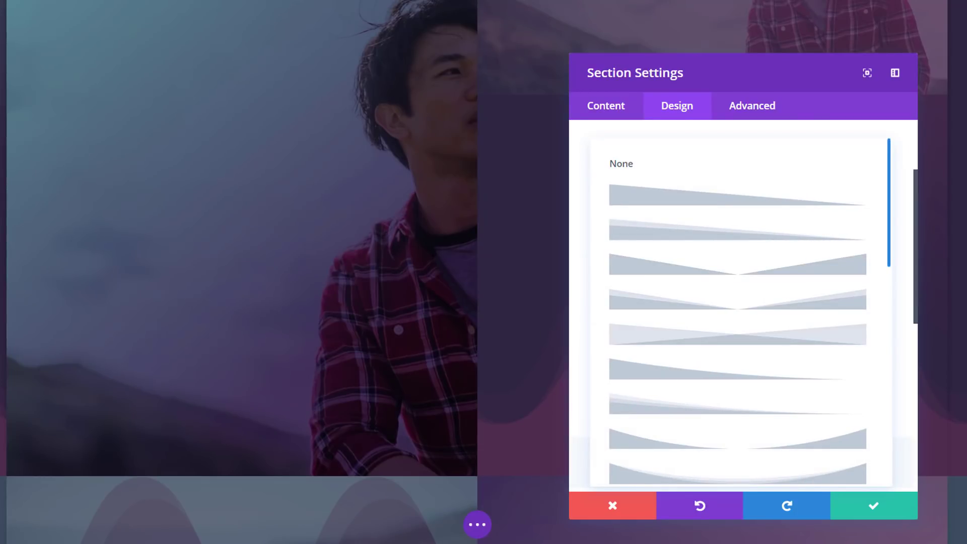
scroll(695, 451, "down", 5)
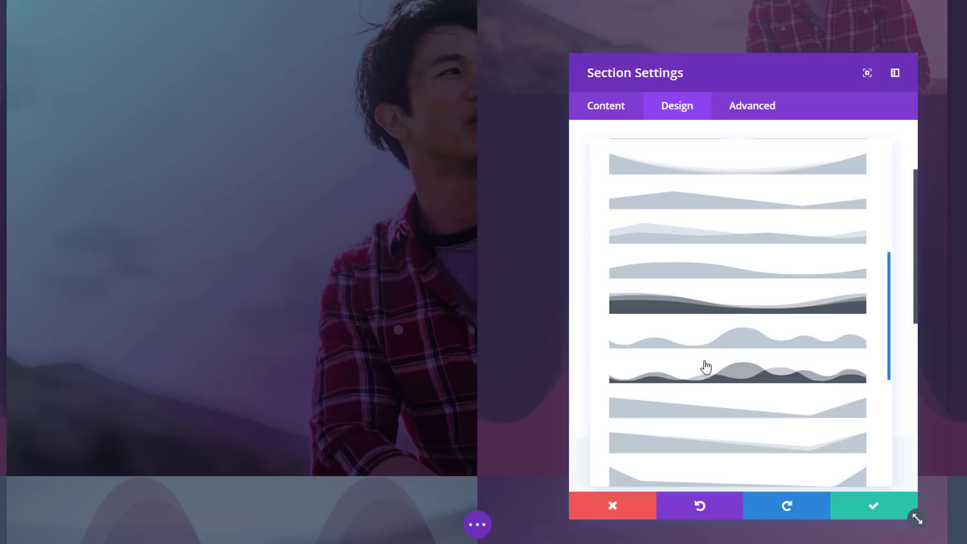
scroll(707, 362, "up", 2)
left_click(719, 316)
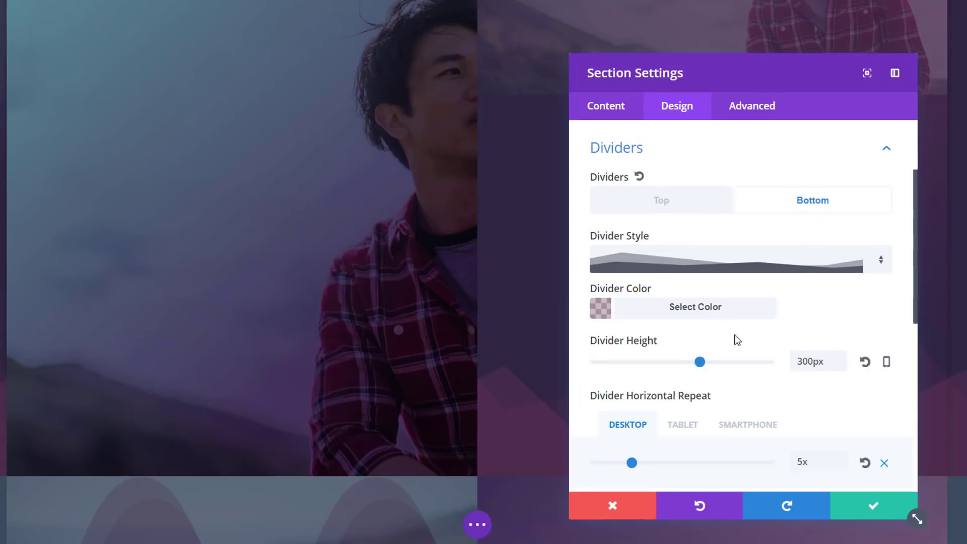
left_click(873, 505)
Change the second section's top divider to the matching layered jagged mountain style and save the section settings.
scroll(202, 372, "down", 2)
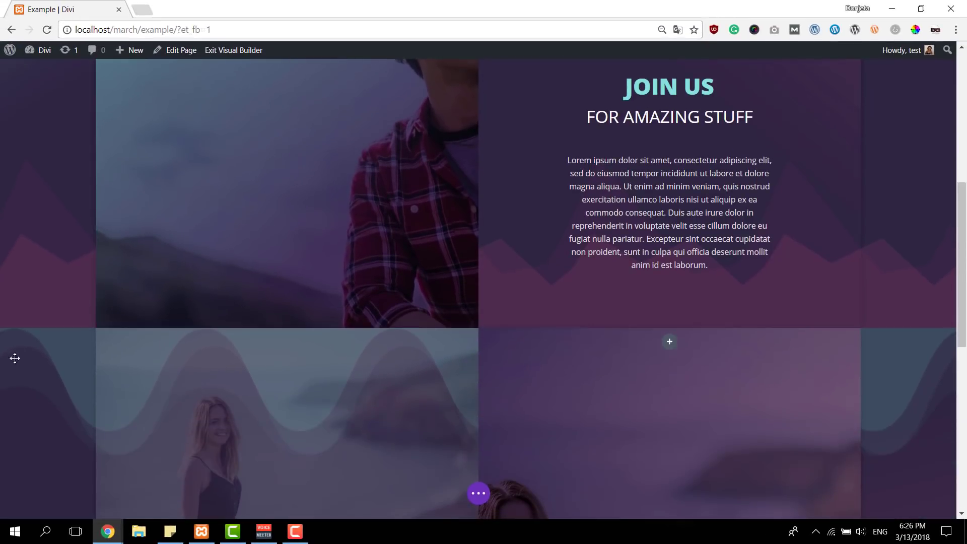
left_click(24, 317)
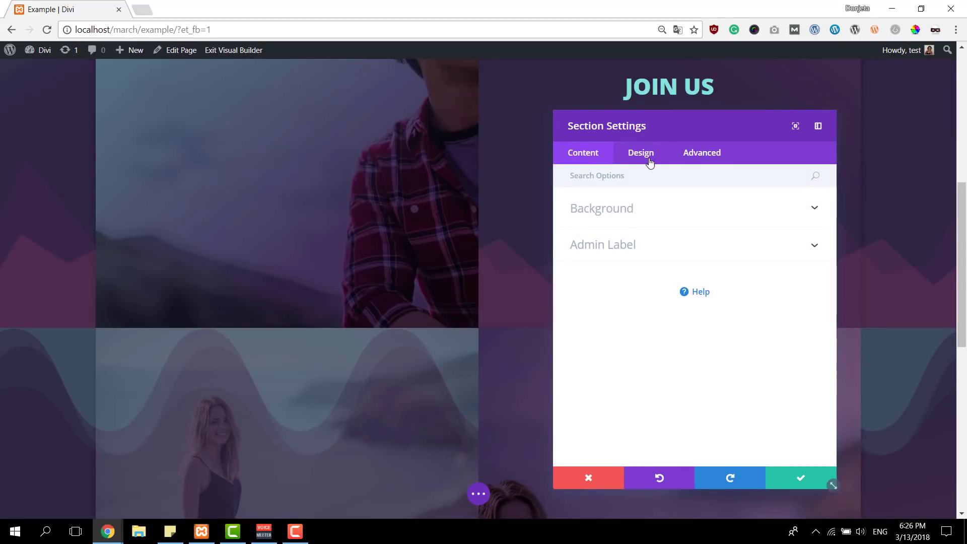
left_click(644, 154)
left_click(649, 278)
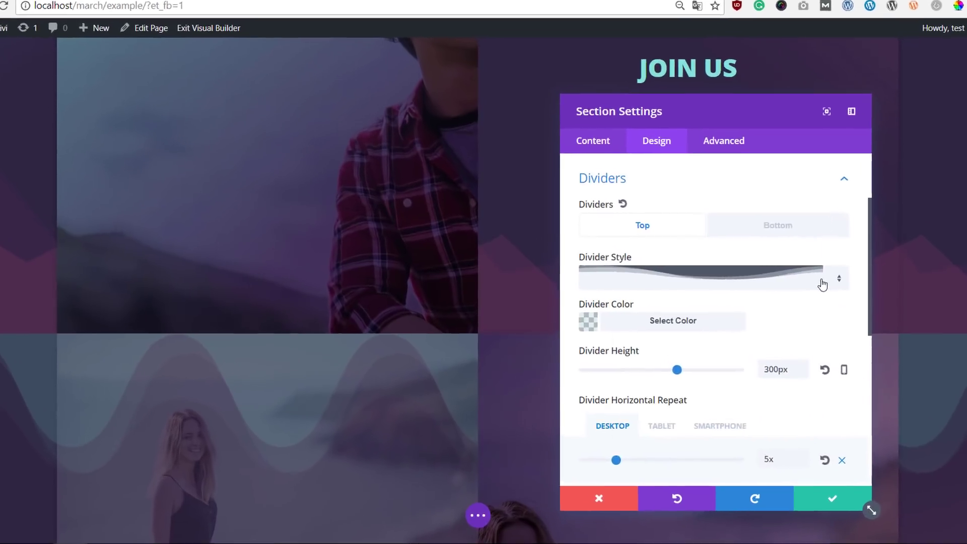
left_click(788, 277)
scroll(776, 338, "up", 8)
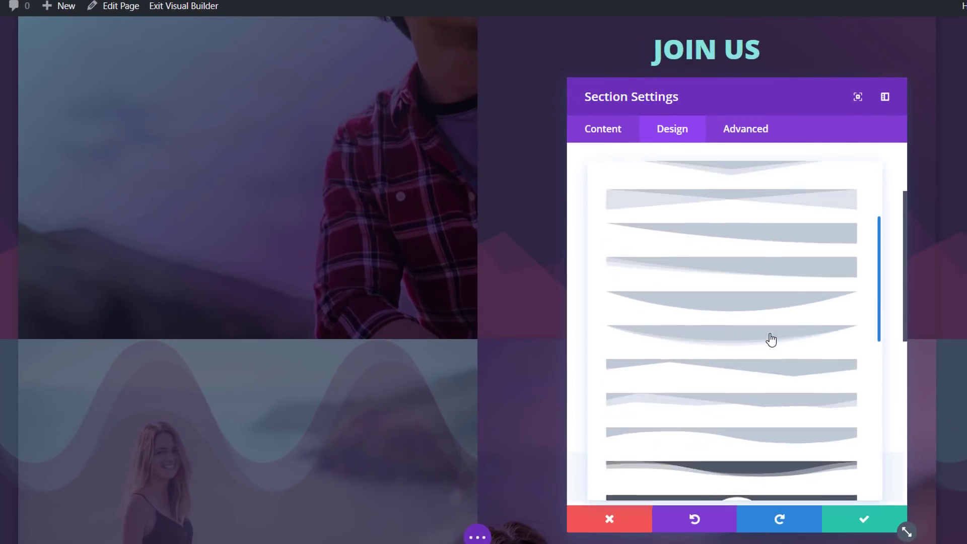
scroll(771, 340, "down", 5)
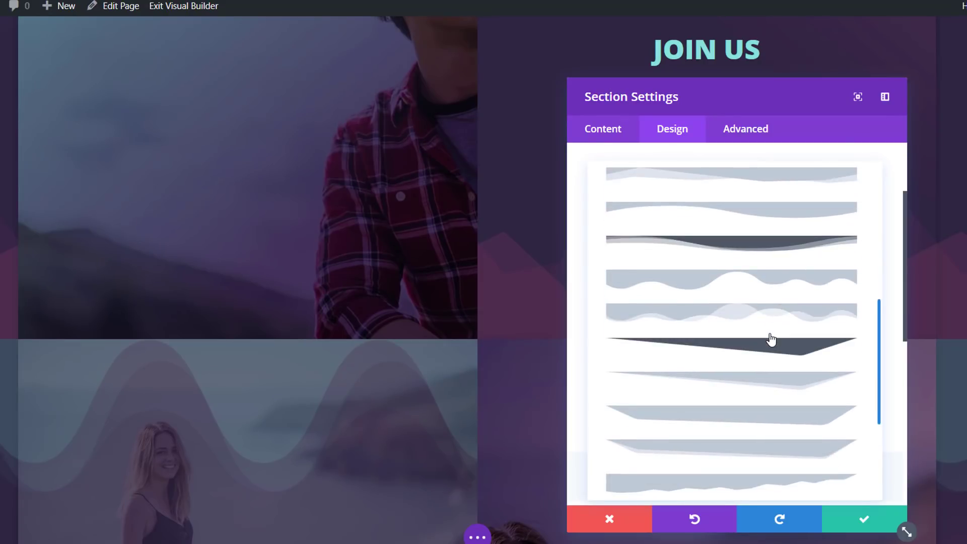
scroll(770, 340, "up", 5)
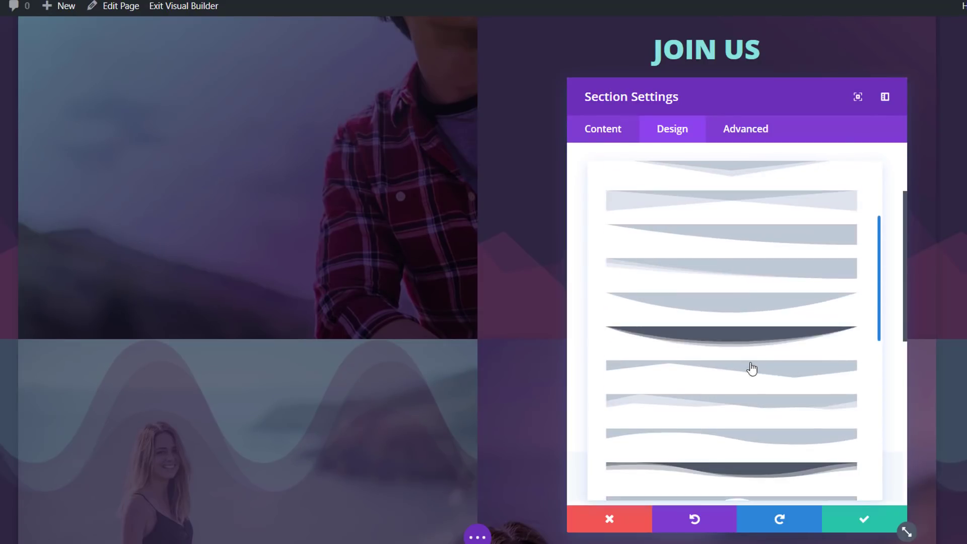
left_click(748, 404)
left_click(845, 523)
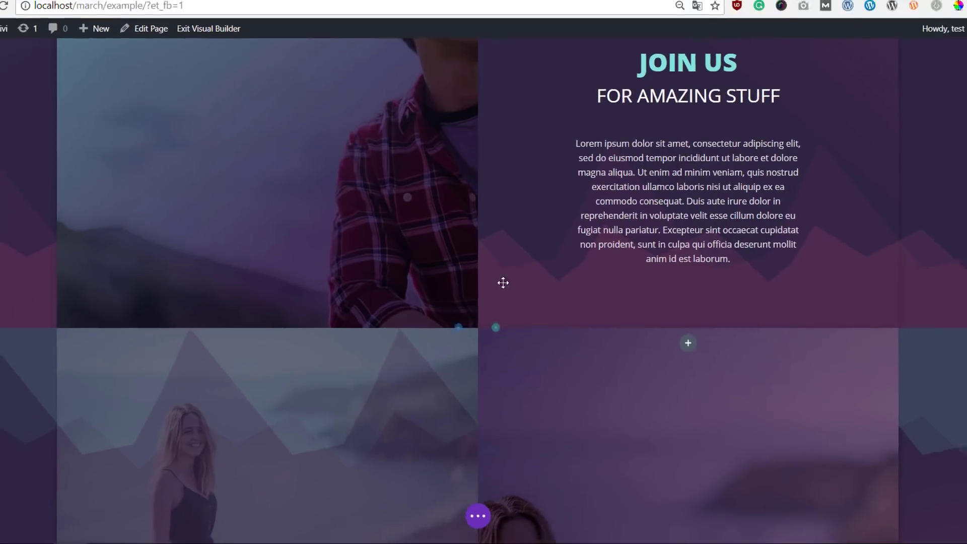
Look over both joined sections on the Example page with the jagged mountain dividers.
scroll(501, 299, "down", 4)
scroll(501, 299, "up", 8)
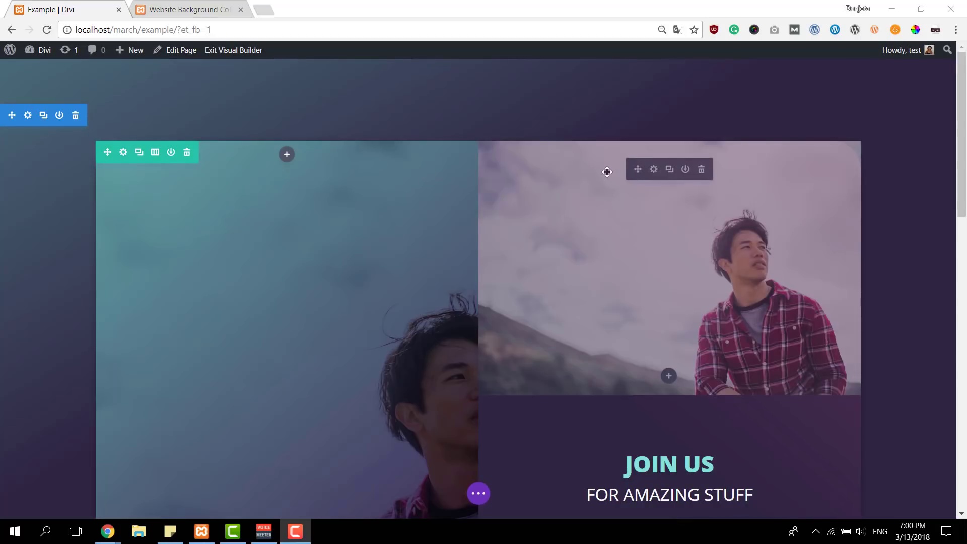
scroll(565, 152, "down", 12)
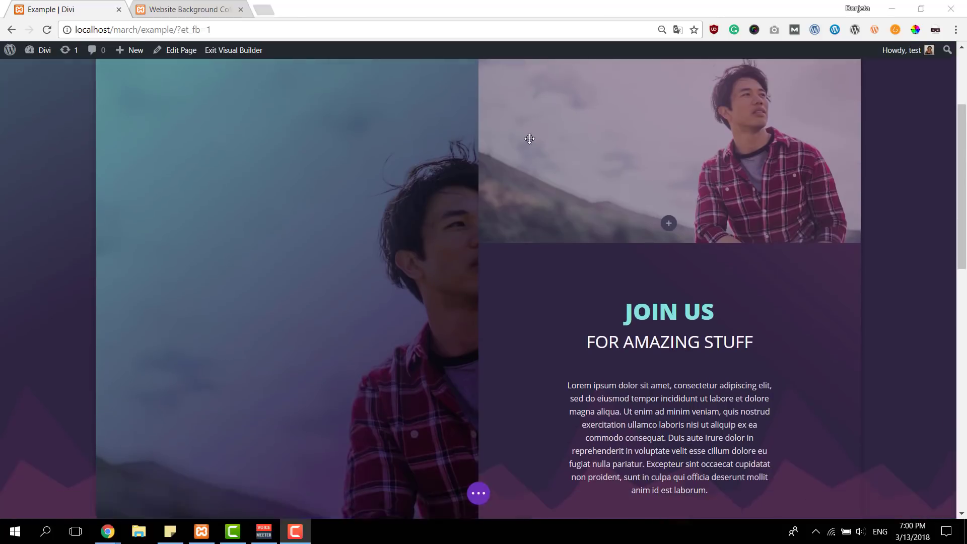
scroll(528, 141, "down", 3)
scroll(507, 162, "up", 12)
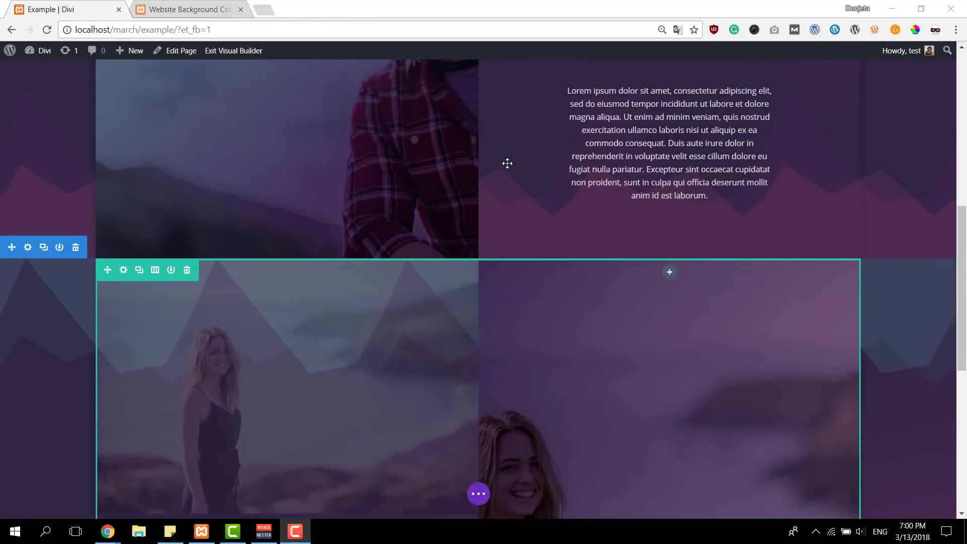
Switch to the finished Website Background Color page and examine its three section pairs with triangle, wave and mountain dividers down to the footer.
left_click(171, 13)
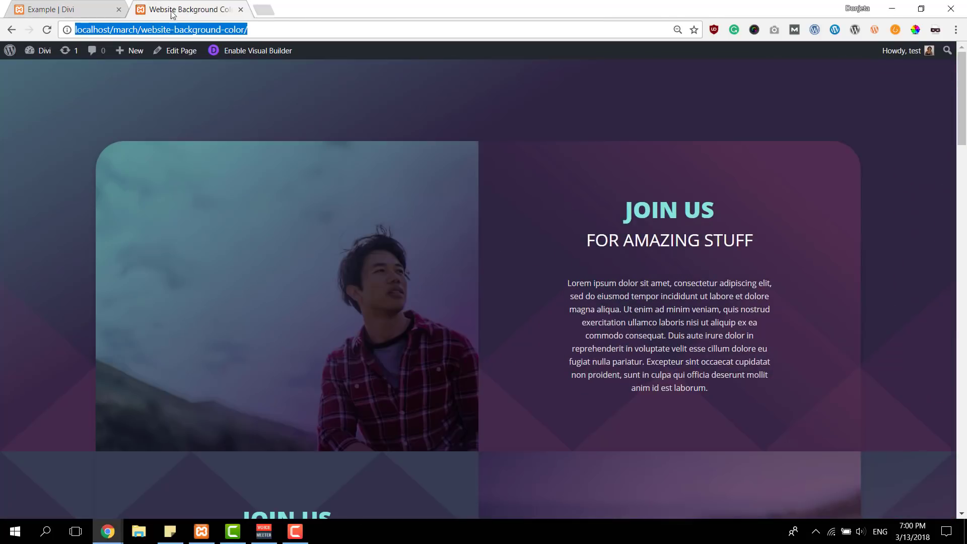
left_click(550, 133)
scroll(581, 132, "down", 5)
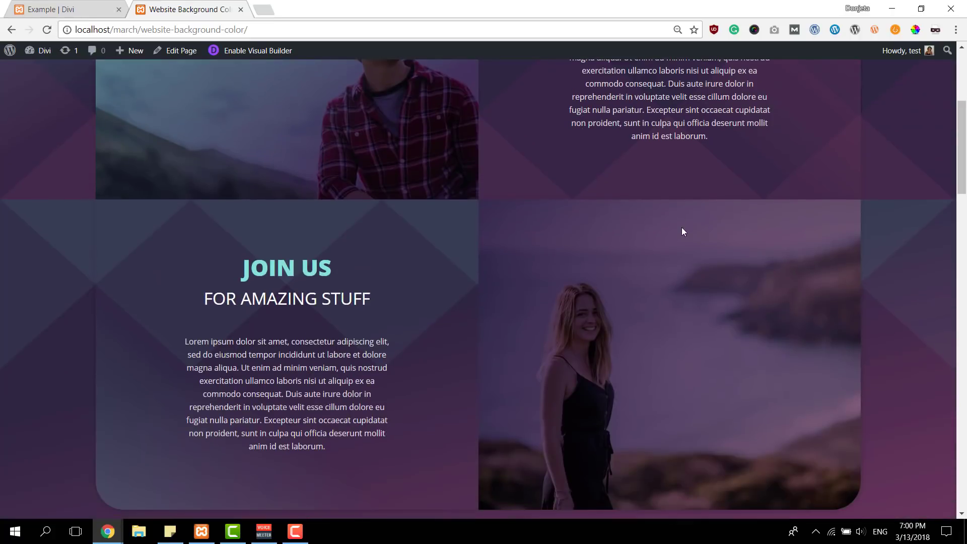
scroll(681, 232, "up", 5)
scroll(681, 231, "down", 6)
scroll(205, 489, "down", 5)
scroll(302, 319, "up", 2)
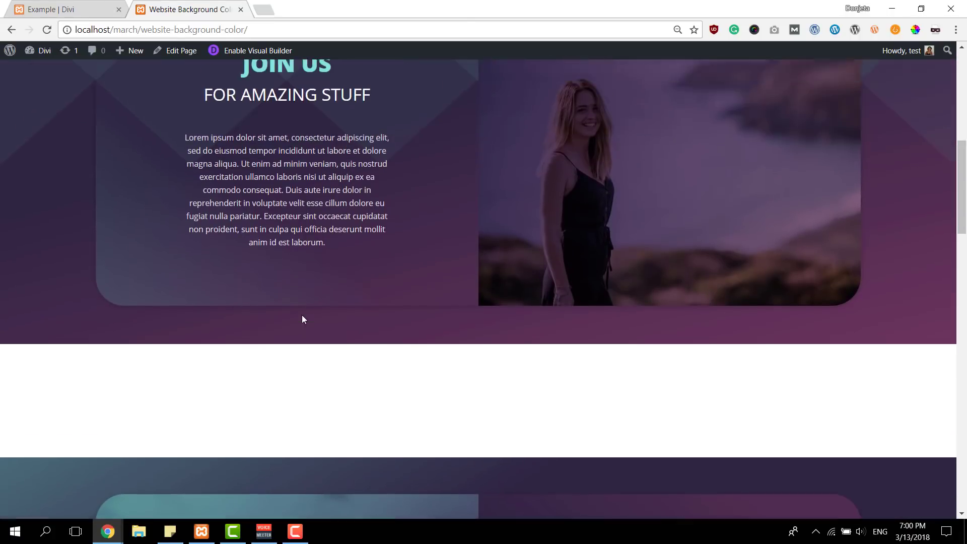
scroll(302, 319, "down", 10)
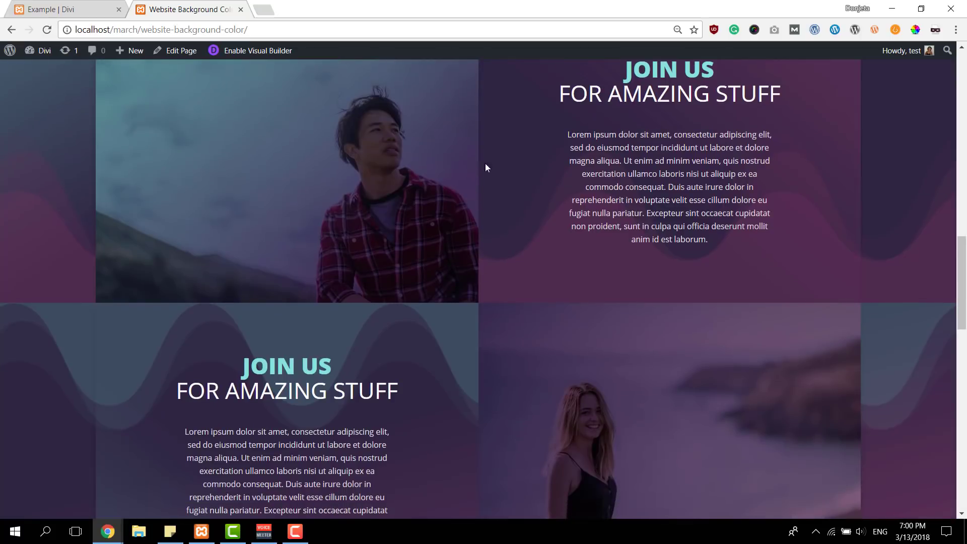
scroll(518, 211, "down", 4)
scroll(406, 177, "down", 9)
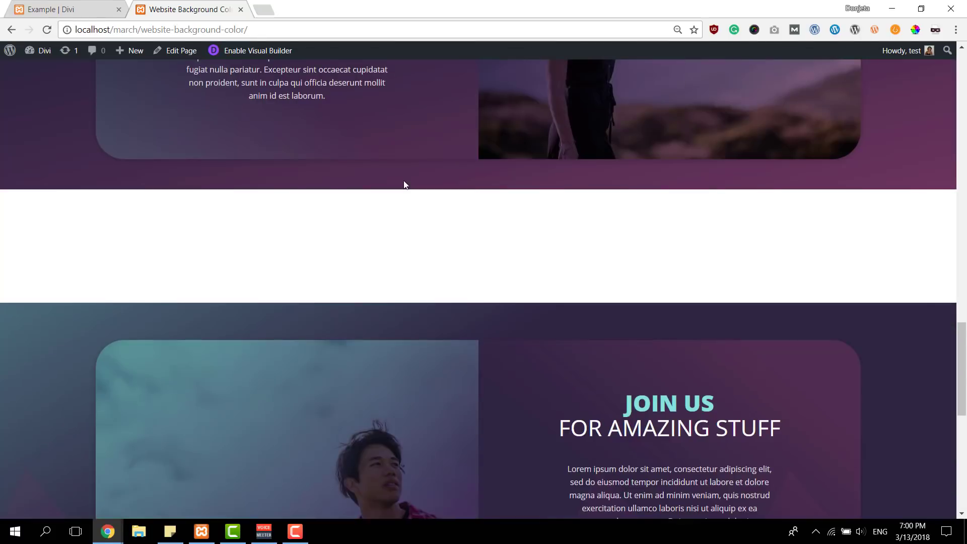
scroll(403, 182, "down", 3)
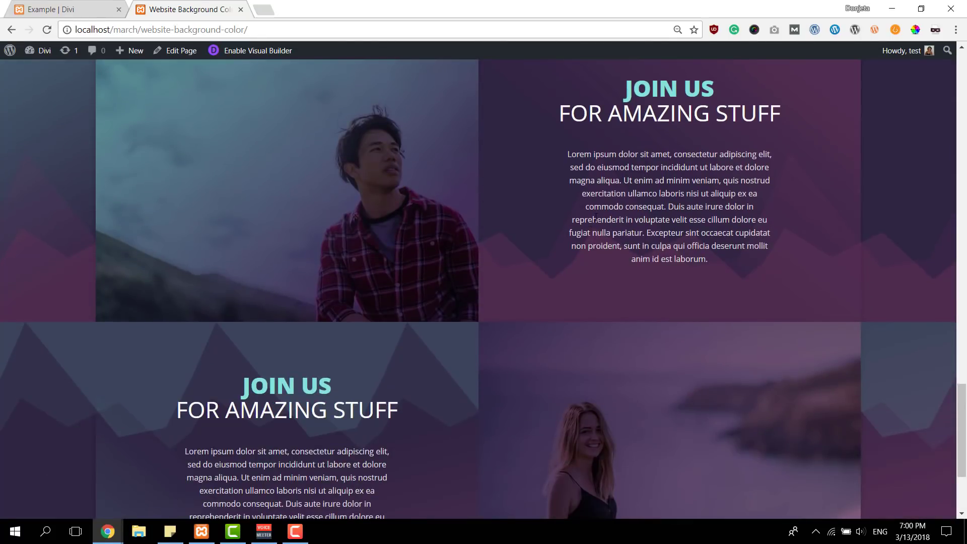
scroll(588, 223, "down", 4)
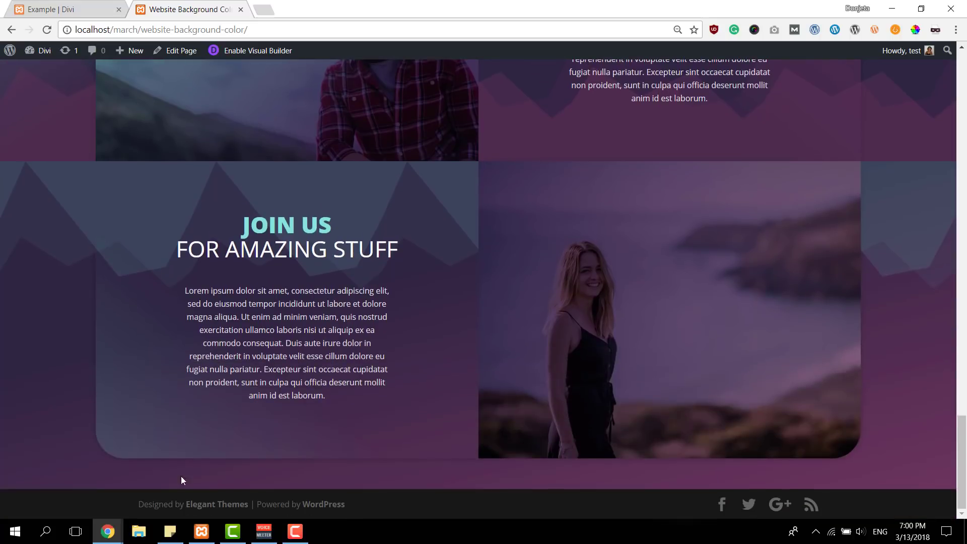
Examine the Website Background Color page in the medium-width browser window and in the narrowest one to check its tablet and phone layouts.
mouse_move(101, 542)
left_click(309, 486)
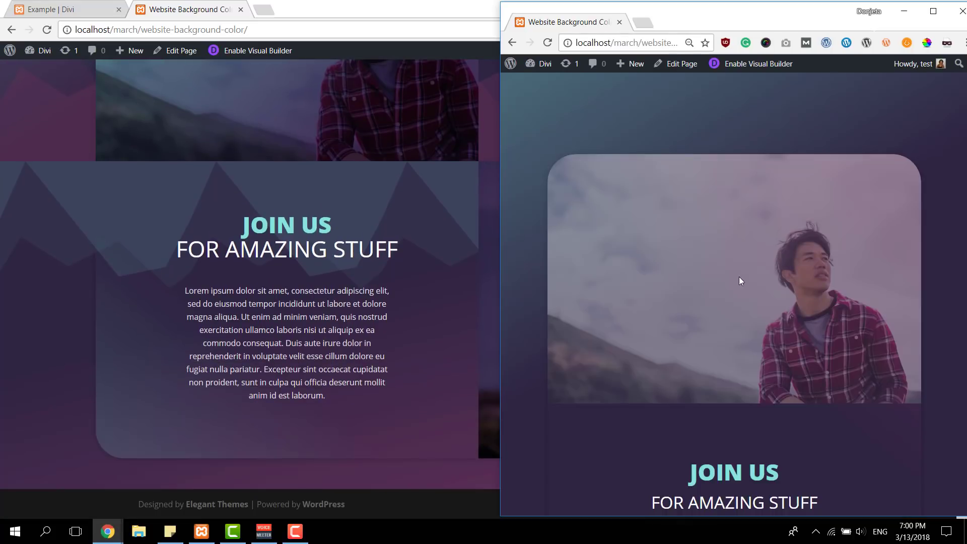
scroll(739, 276, "down", 9)
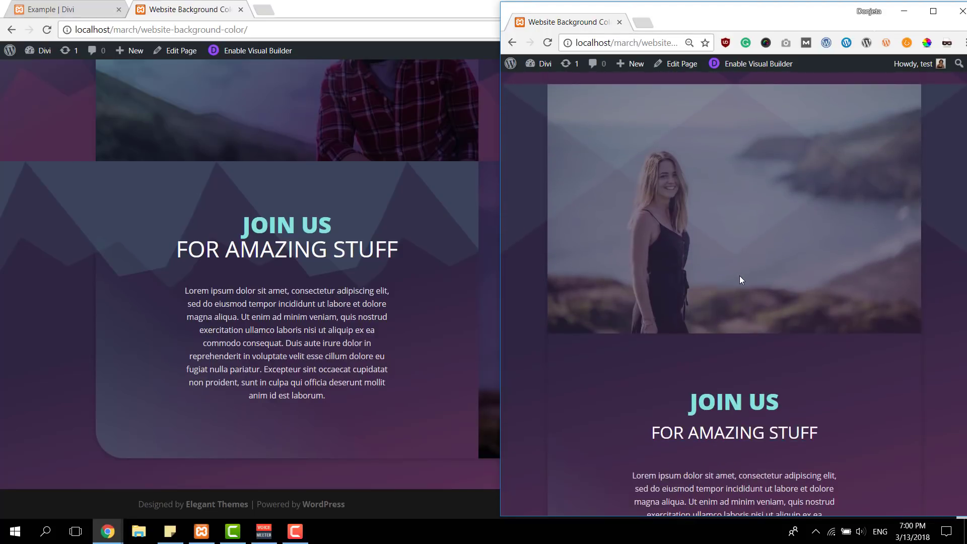
mouse_move(109, 531)
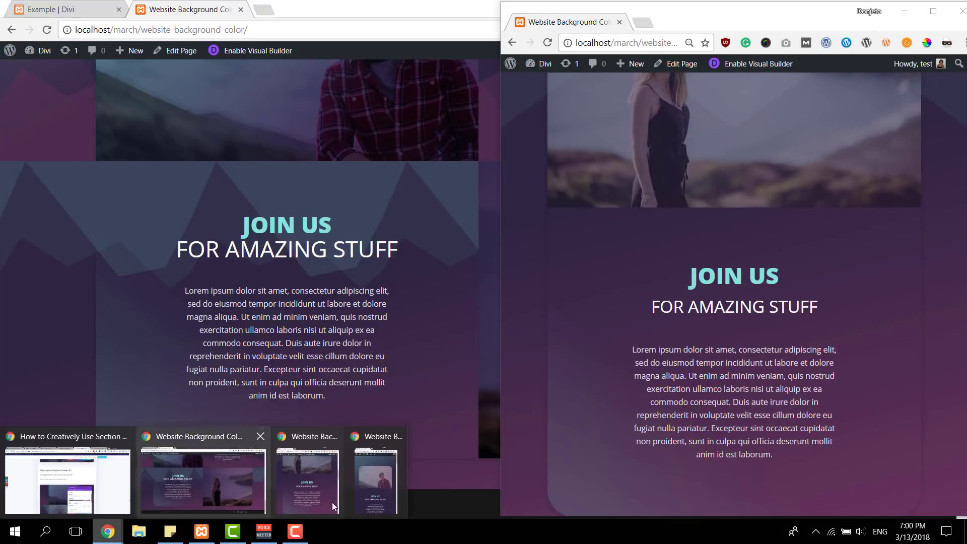
left_click(376, 479)
scroll(823, 183, "down", 10)
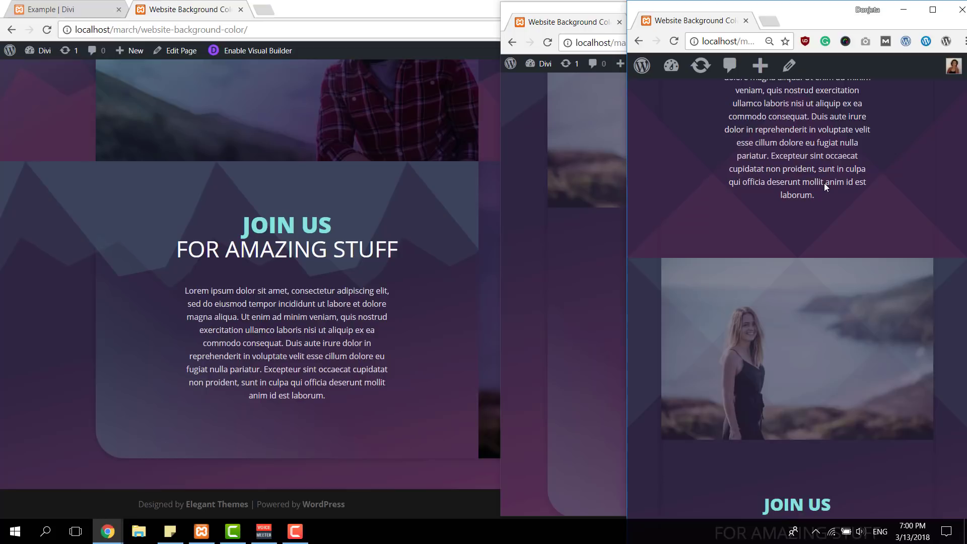